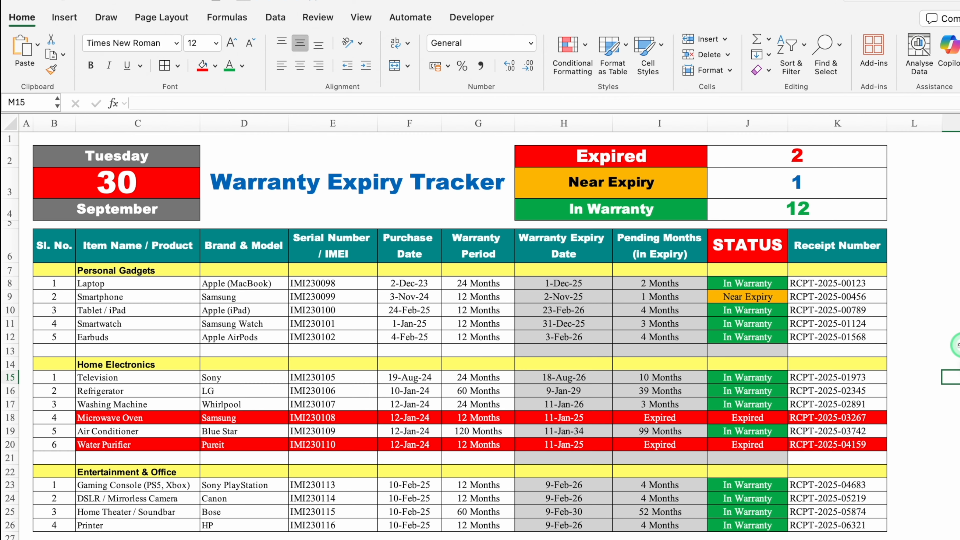
pyautogui.click(949, 390)
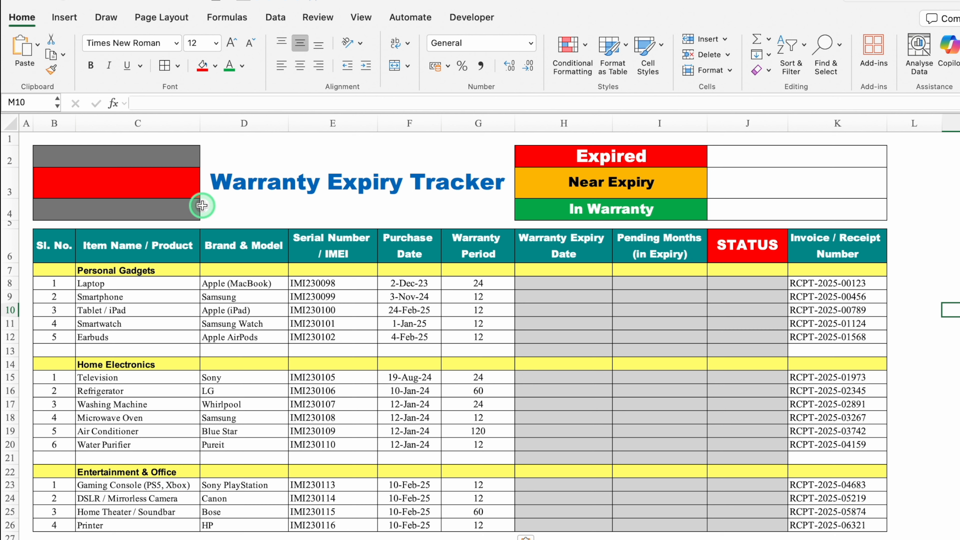
# Step: Enter the formula =TODAY() in the upper grey date cell B2
pyautogui.click(159, 155)
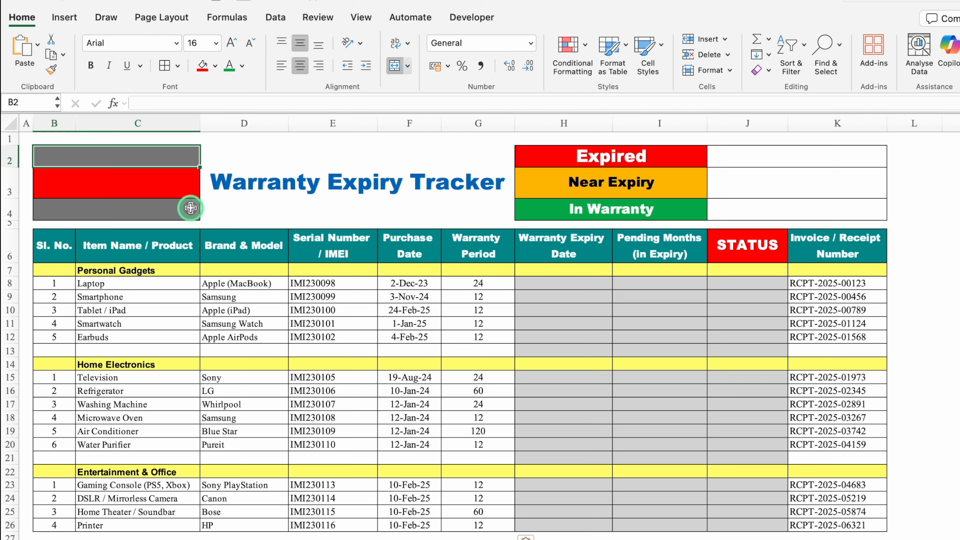
pyautogui.write('=TO')
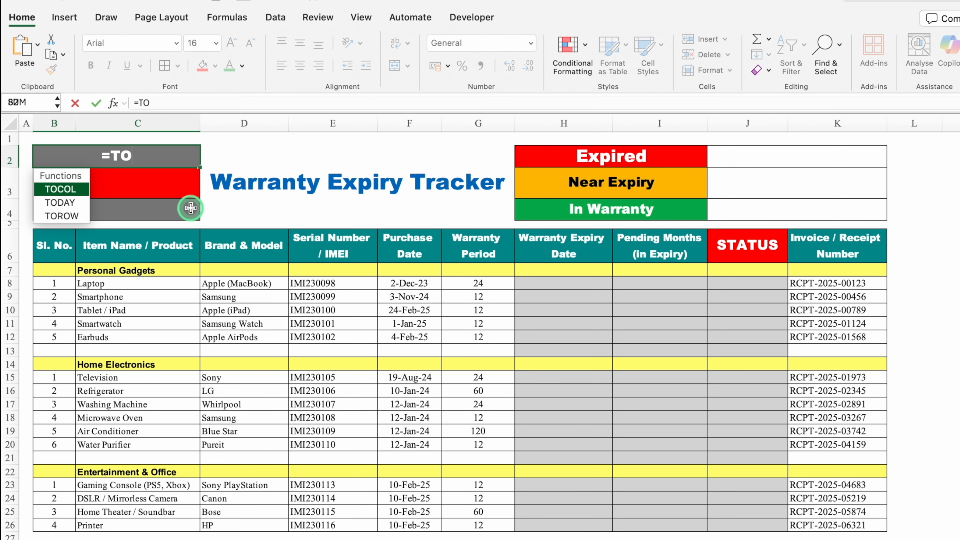
pyautogui.doubleClick(79, 204)
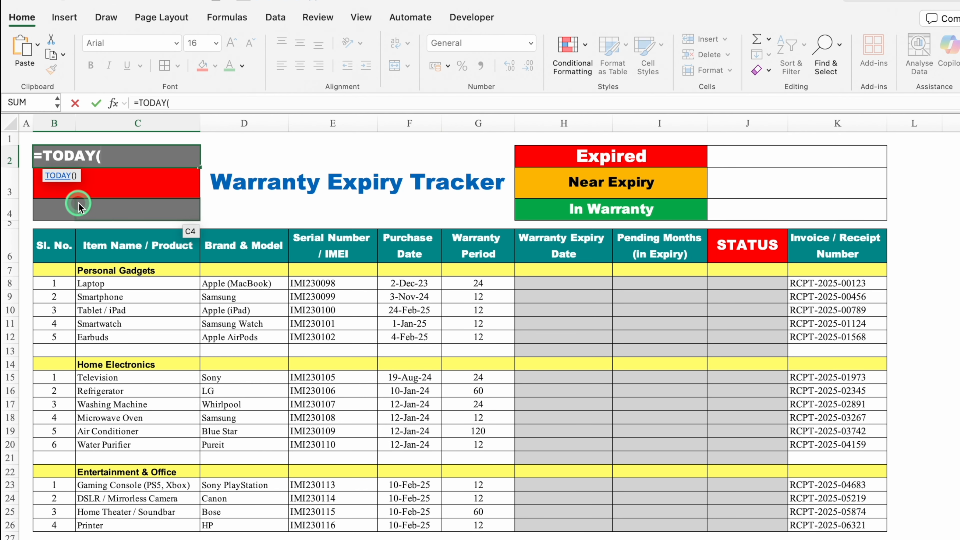
pyautogui.write(')')
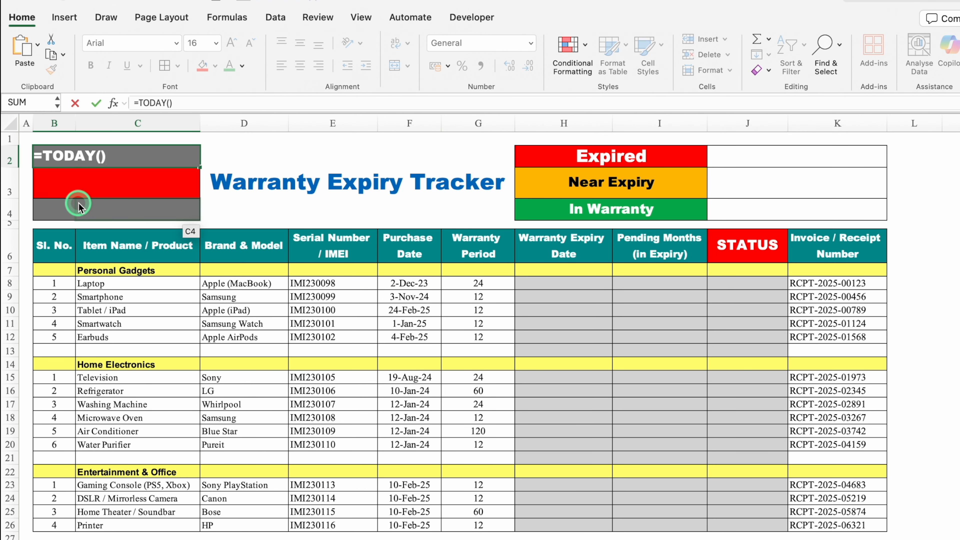
pyautogui.press('Return')
# Step: Fill the TODAY formula from B2 down through B4 without carrying over the formatting
pyautogui.click(199, 168)
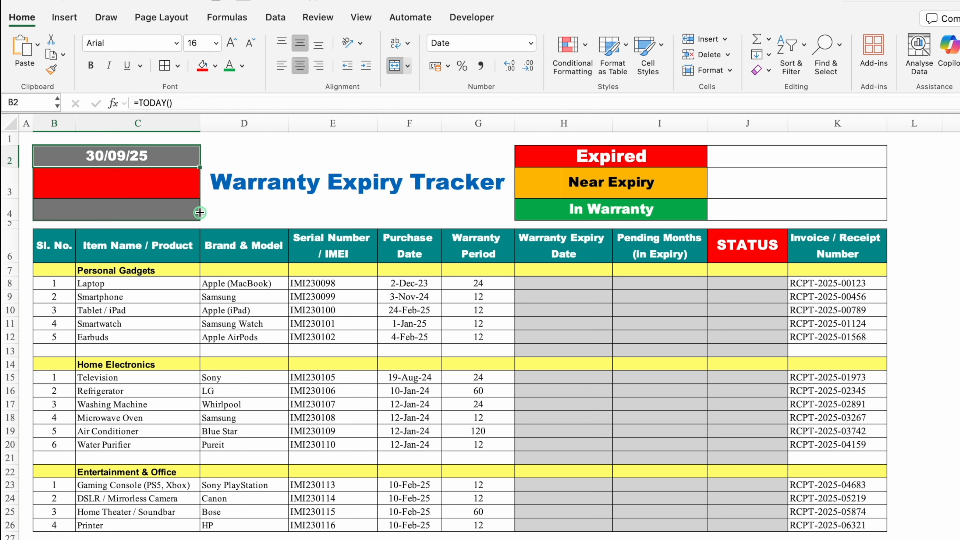
pyautogui.moveTo(199, 212); pyautogui.dragTo(199, 212)
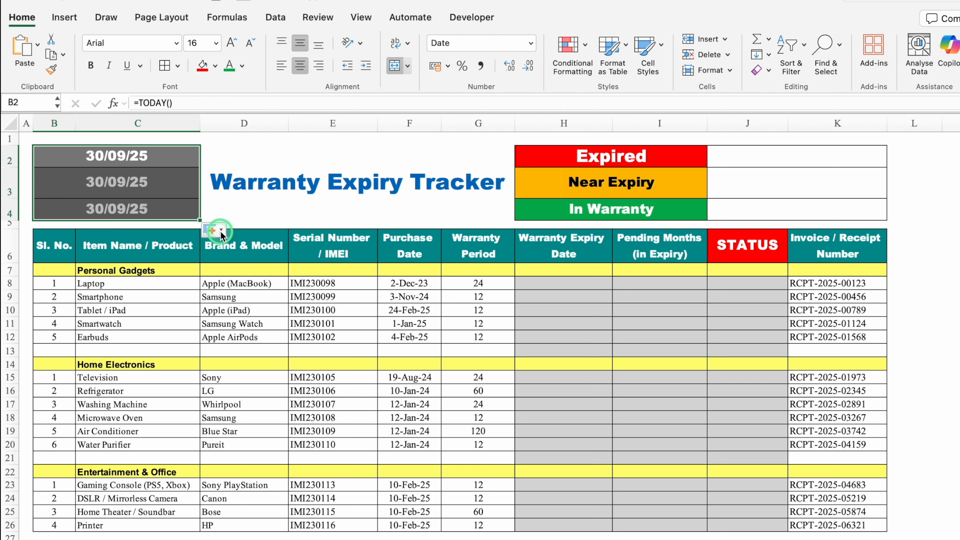
pyautogui.click(221, 231)
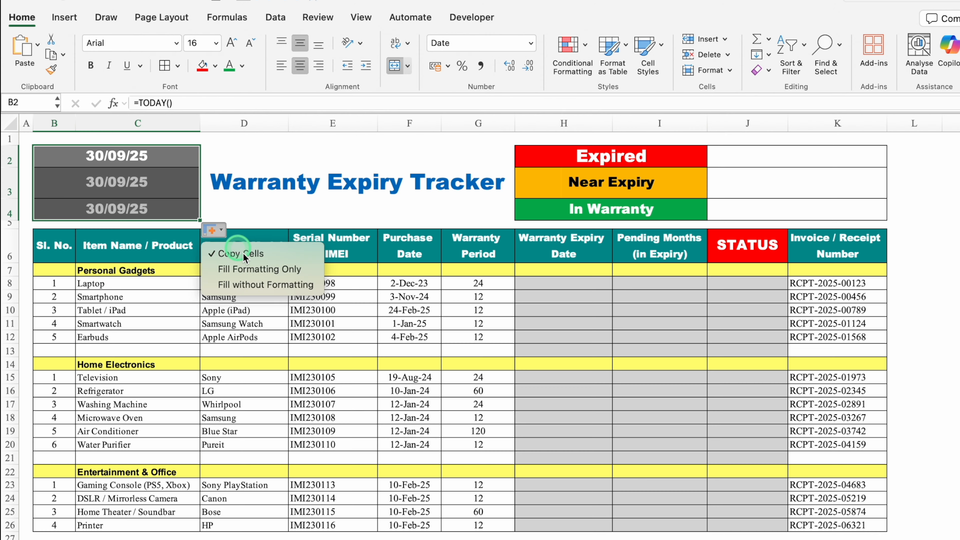
pyautogui.click(270, 286)
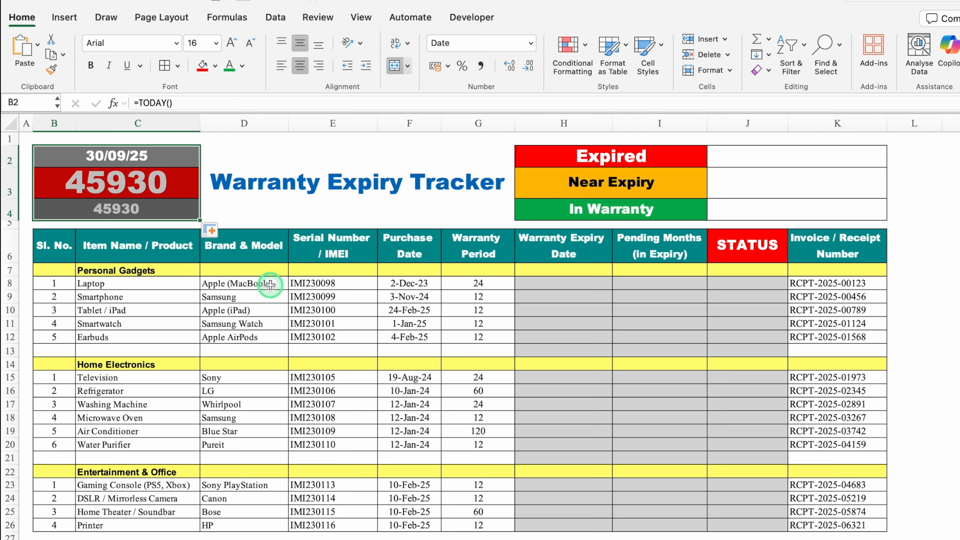
# Step: Apply the custom number format DDDD to cell B2 so it shows the weekday name
pyautogui.click(175, 154)
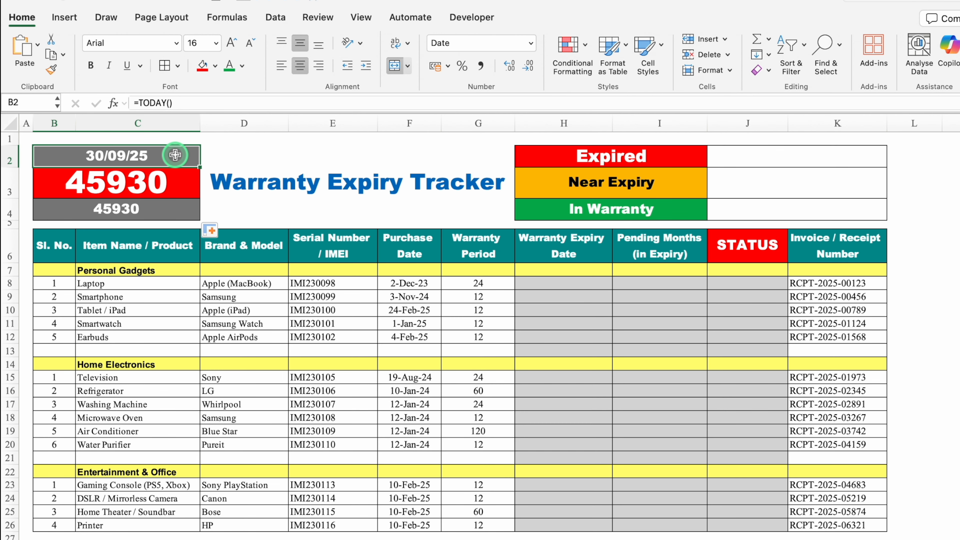
pyautogui.press('super+1')
pyautogui.click(365, 258)
pyautogui.doubleClick(456, 169)
pyautogui.press('BackSpace')
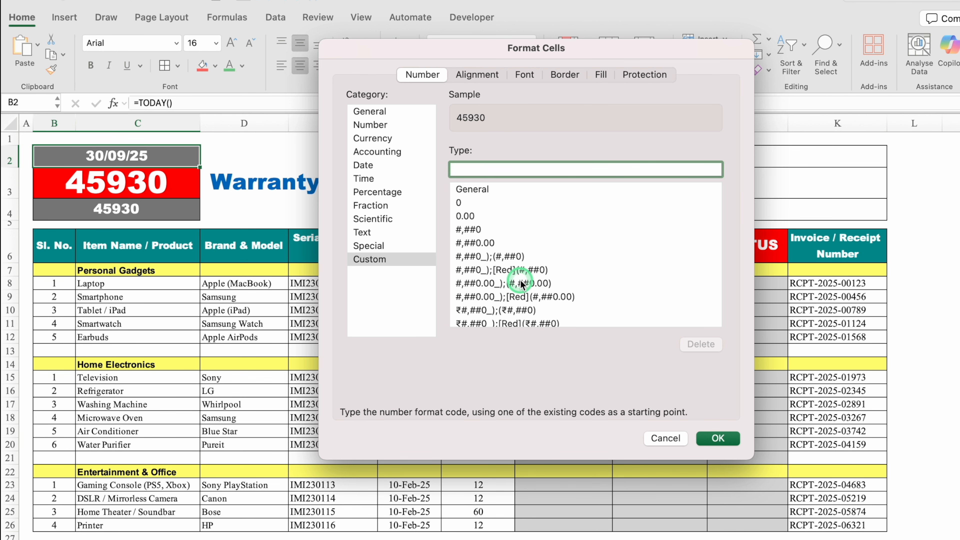
pyautogui.write('DDDD')
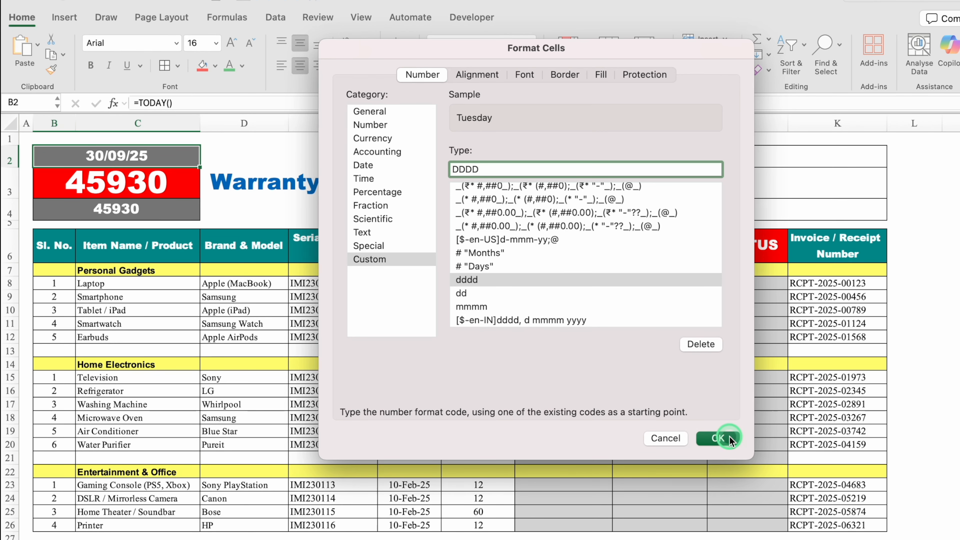
pyautogui.click(718, 437)
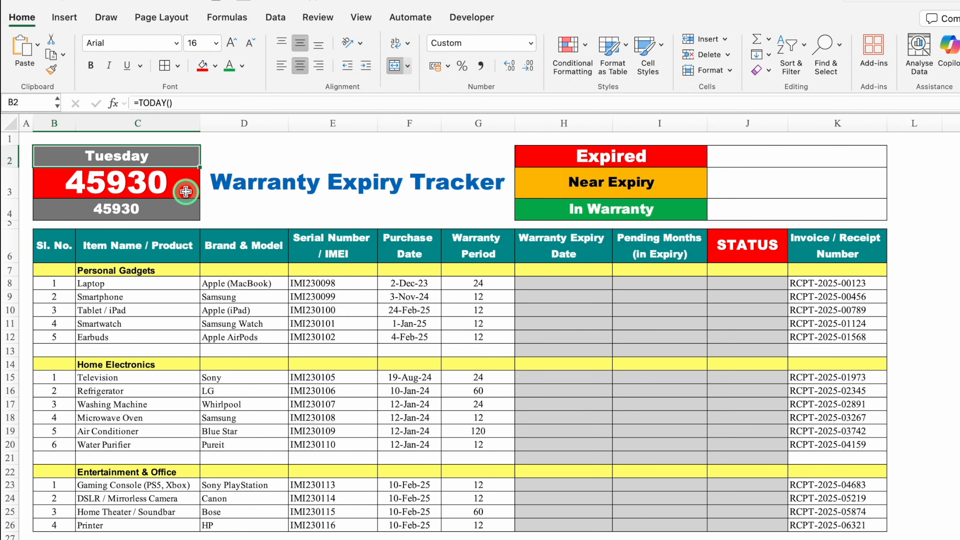
# Step: Apply the custom number format DD to the red cell B3 so it shows the day number
pyautogui.click(178, 185)
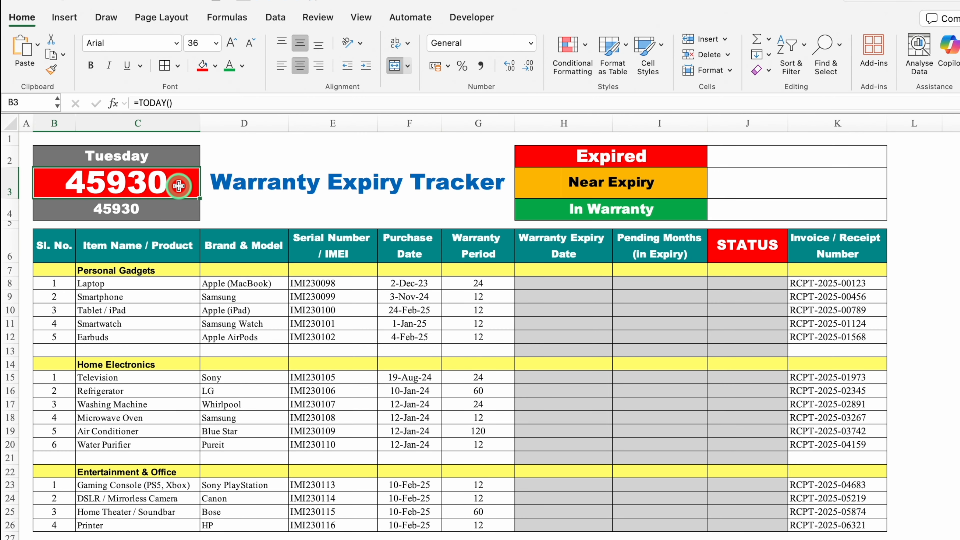
pyautogui.press('super+1')
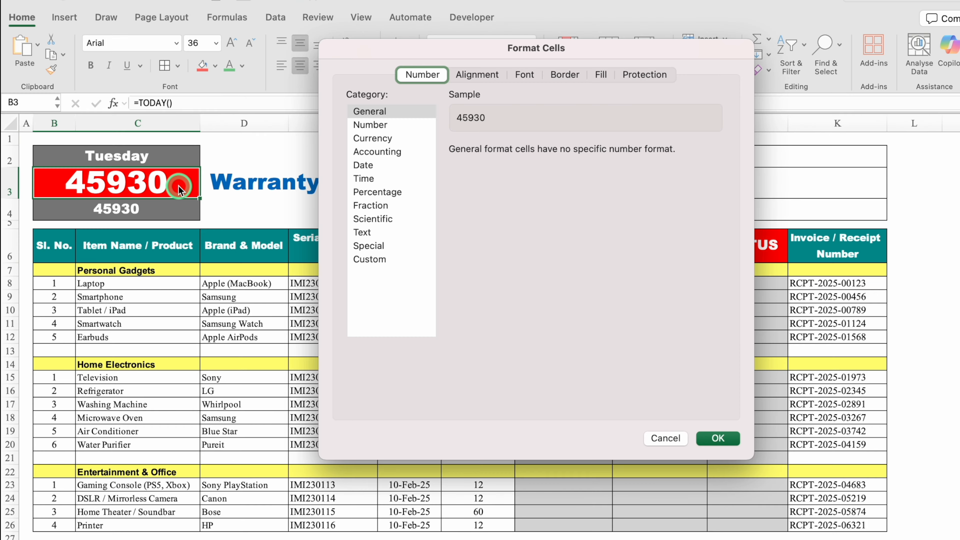
pyautogui.click(369, 259)
pyautogui.press('Tab')
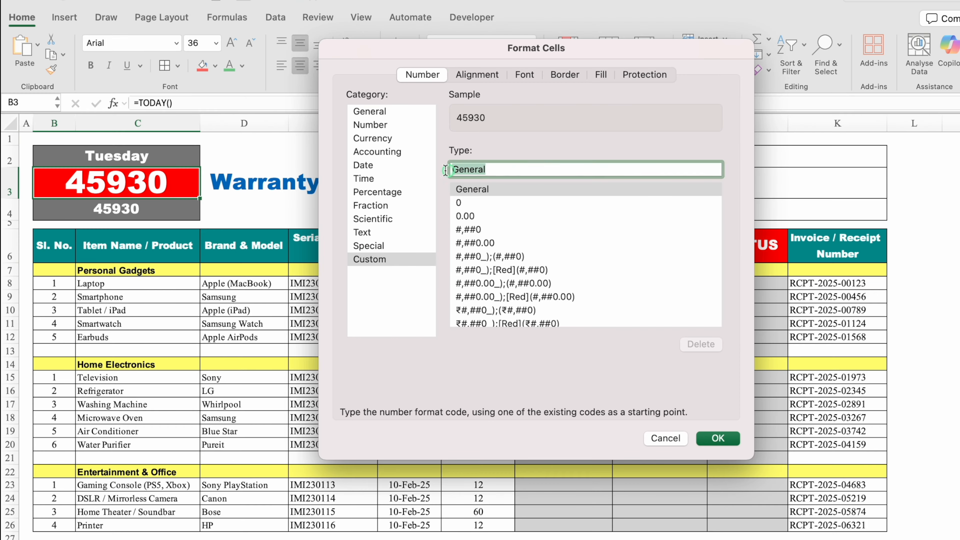
pyautogui.press('BackSpace')
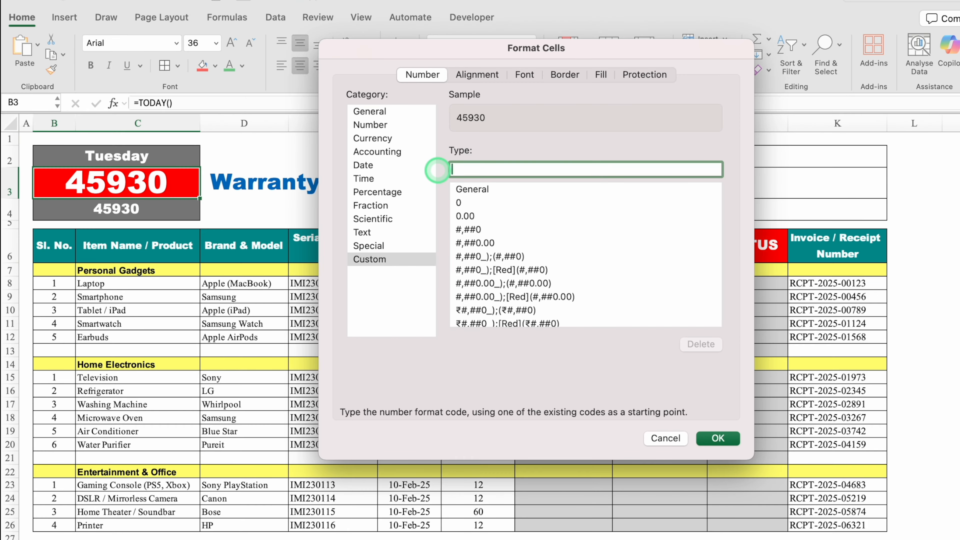
pyautogui.write('DD')
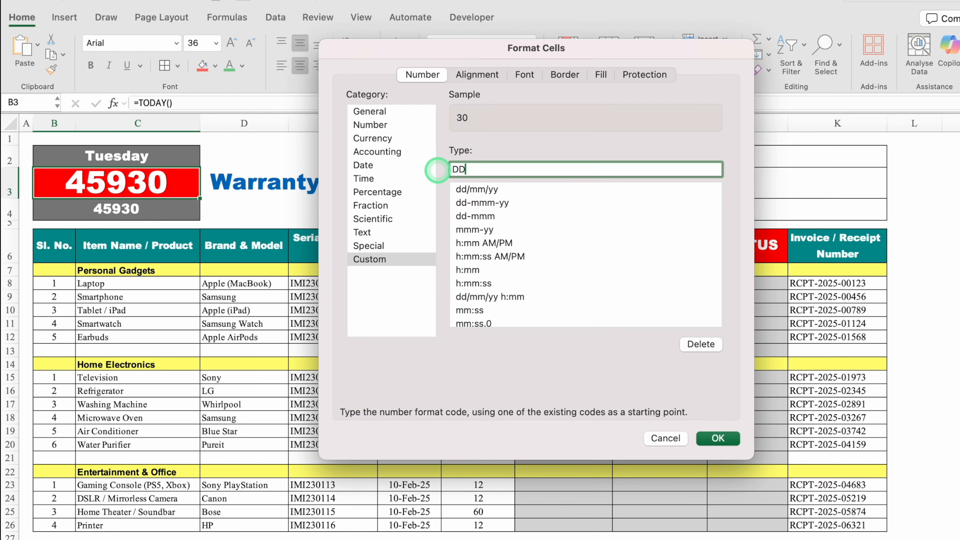
pyautogui.click(718, 438)
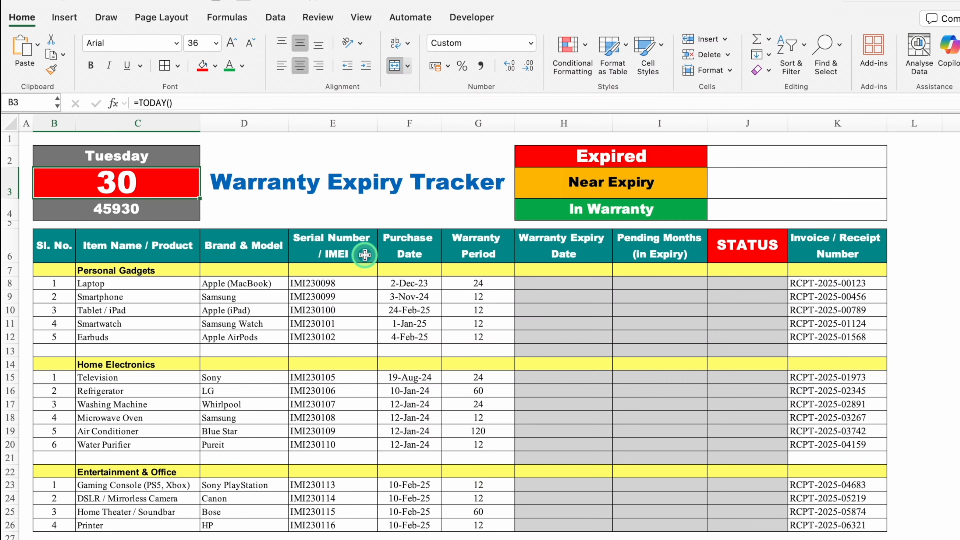
# Step: Apply the custom number format MMMM to cell B4 so it shows the month name
pyautogui.click(160, 208)
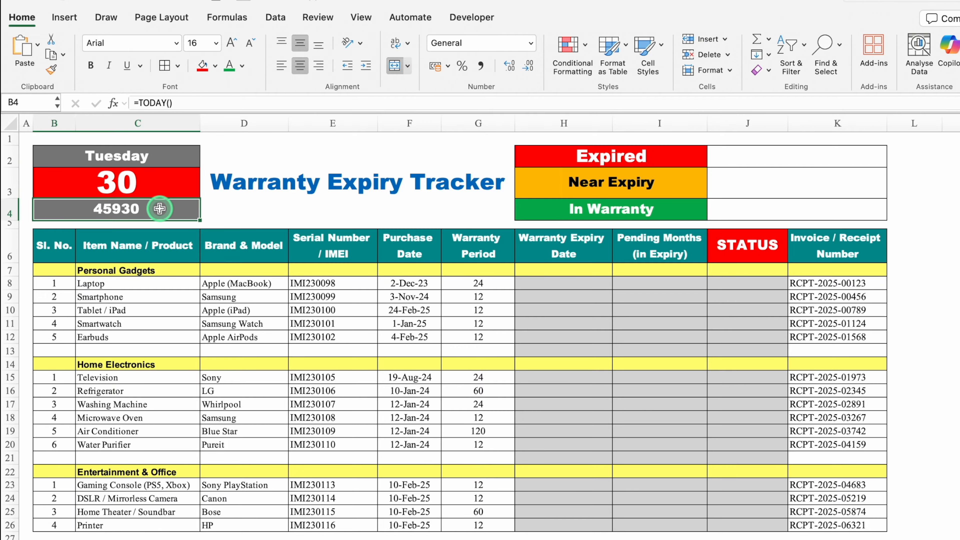
pyautogui.press('super+1')
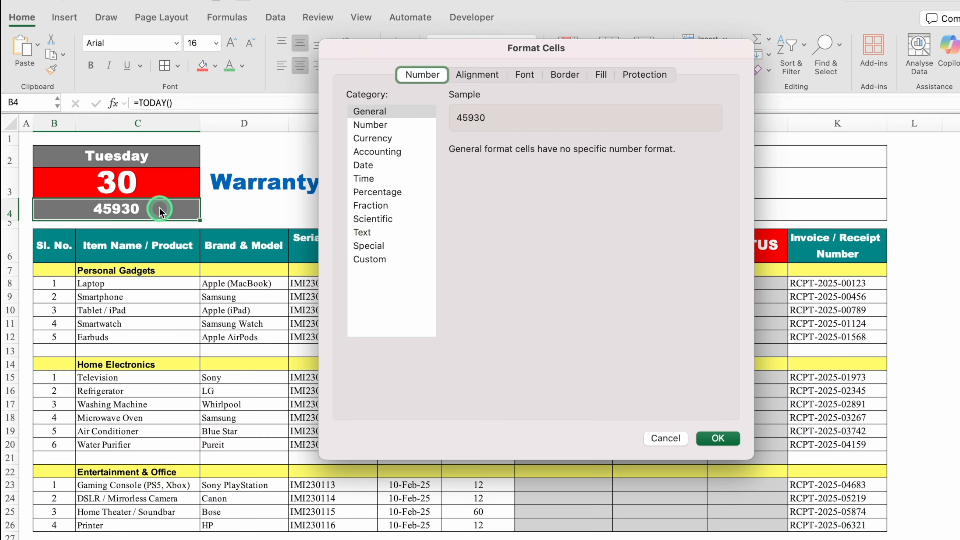
pyautogui.click(369, 259)
pyautogui.click(510, 188)
pyautogui.moveTo(514, 169); pyautogui.dragTo(433, 170)
pyautogui.press('BackSpace')
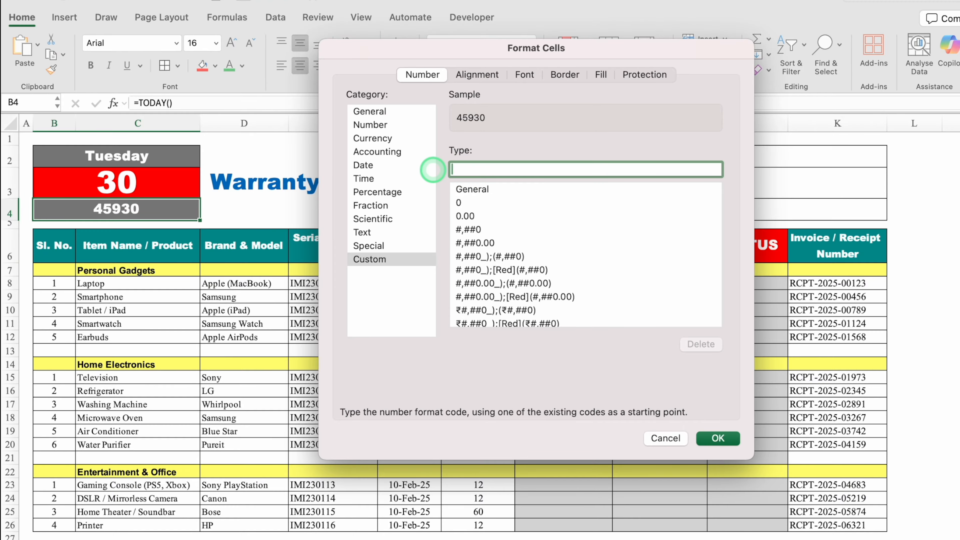
pyautogui.write('MMMM')
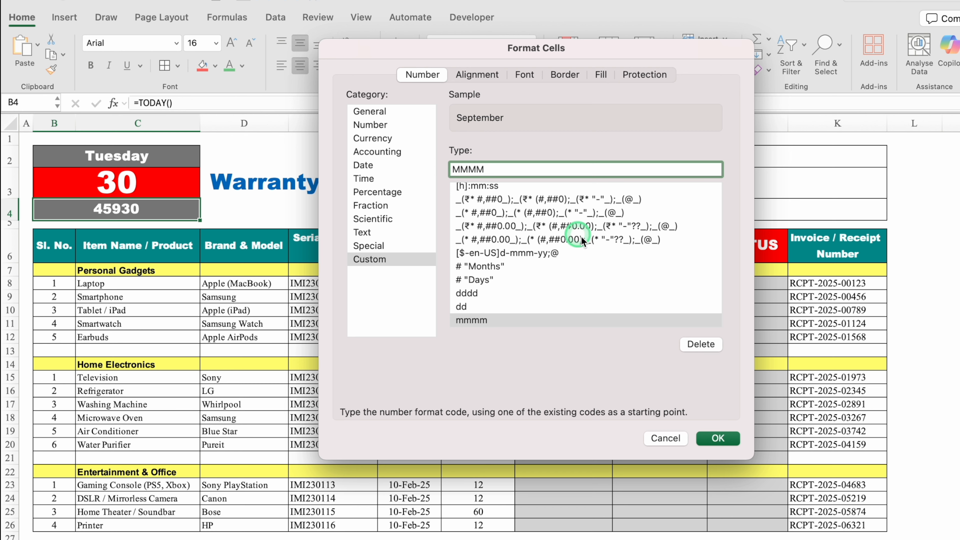
pyautogui.click(717, 438)
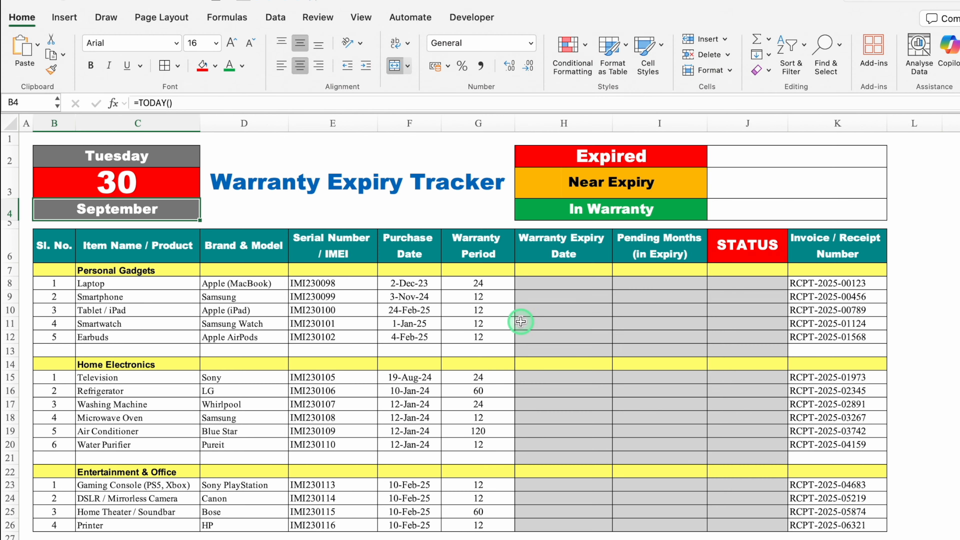
pyautogui.click(304, 201)
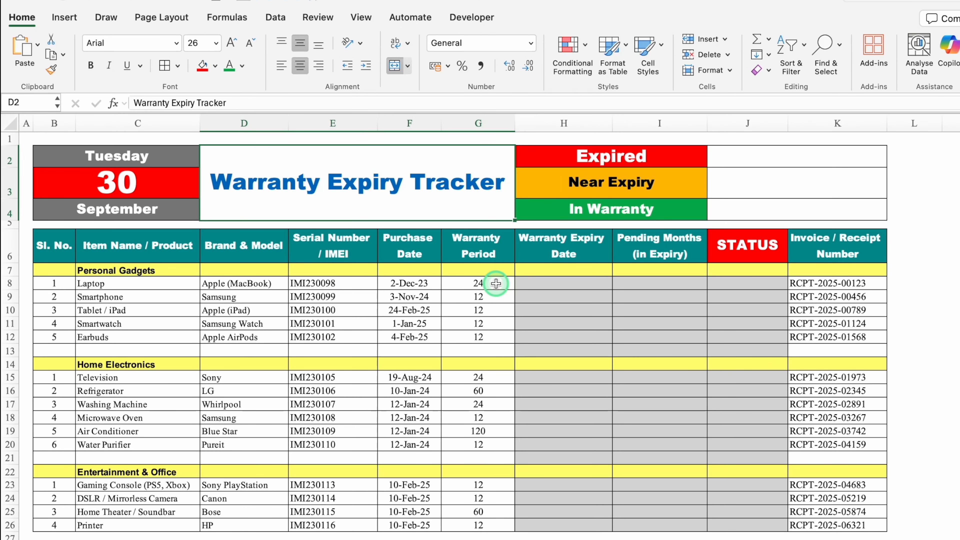
# Step: Apply the custom number format # "Months" to the Warranty Period values in G8:G26
pyautogui.moveTo(492, 283); pyautogui.dragTo(483, 523)
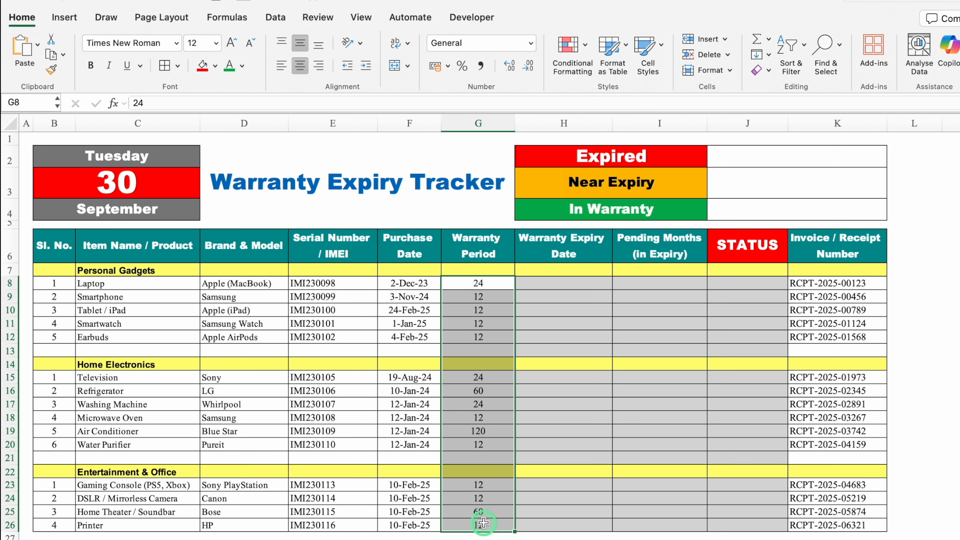
pyautogui.press('super+1')
pyautogui.click(372, 259)
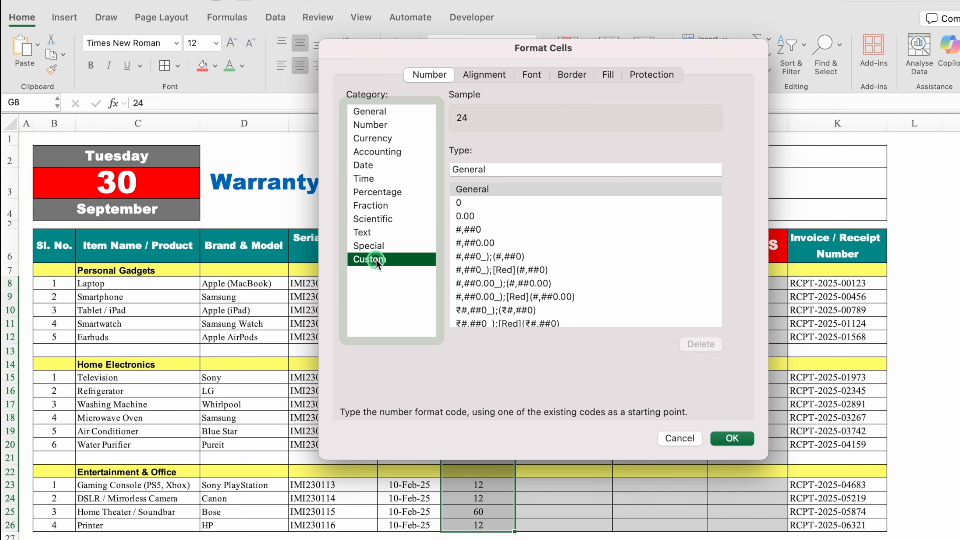
pyautogui.doubleClick(502, 170)
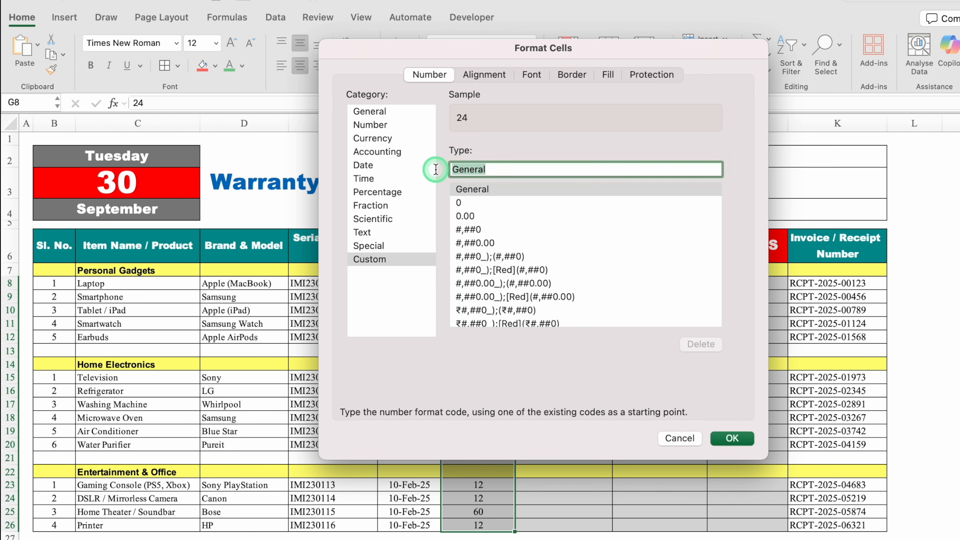
pyautogui.press('BackSpace')
pyautogui.write('#')
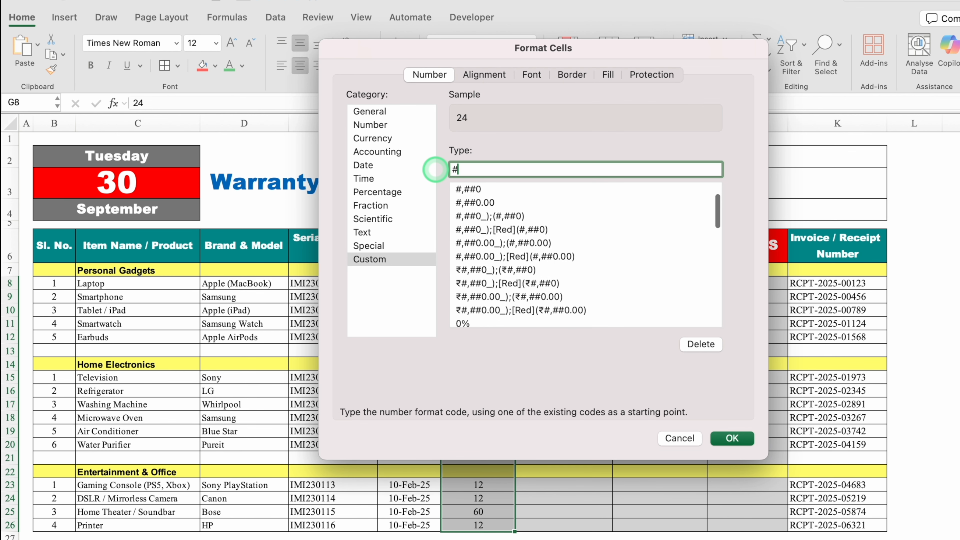
pyautogui.write(' "Months"')
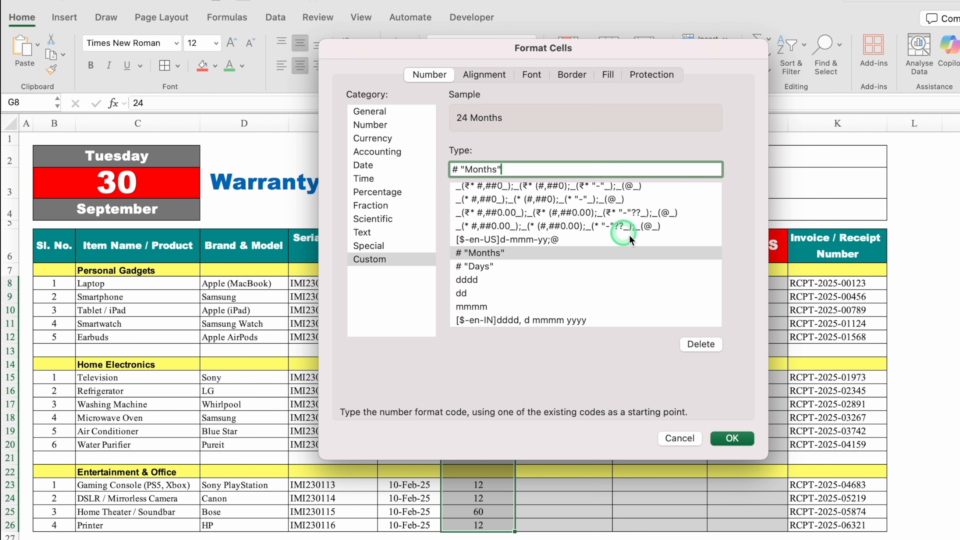
pyautogui.click(732, 439)
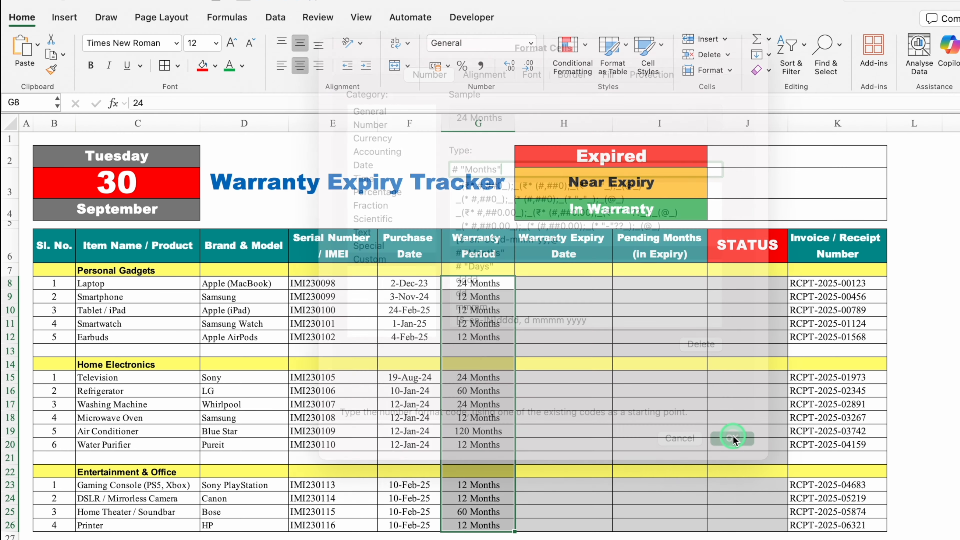
# Step: Enter the formula =EDATE(F8,G8) in H8 to calculate the Laptop's warranty expiry date
pyautogui.click(548, 283)
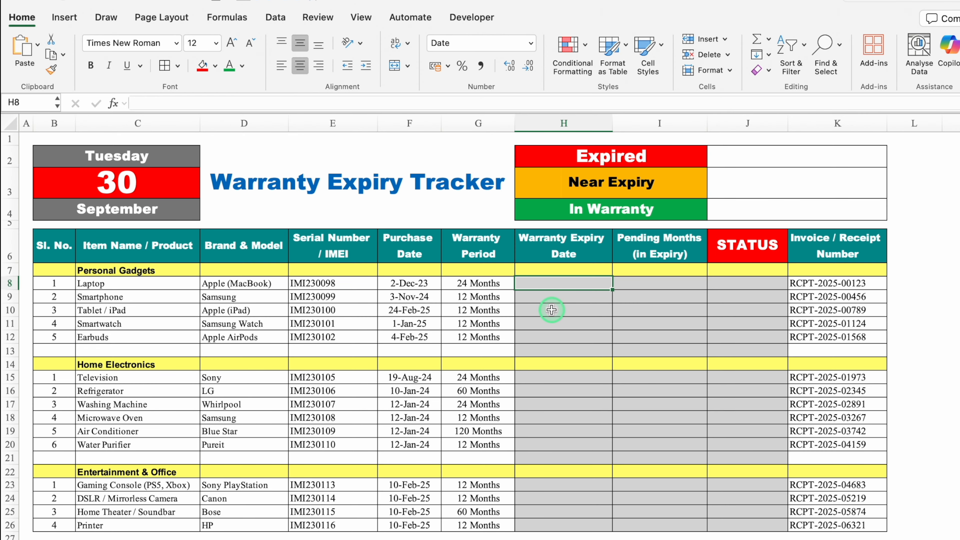
pyautogui.write('=ED')
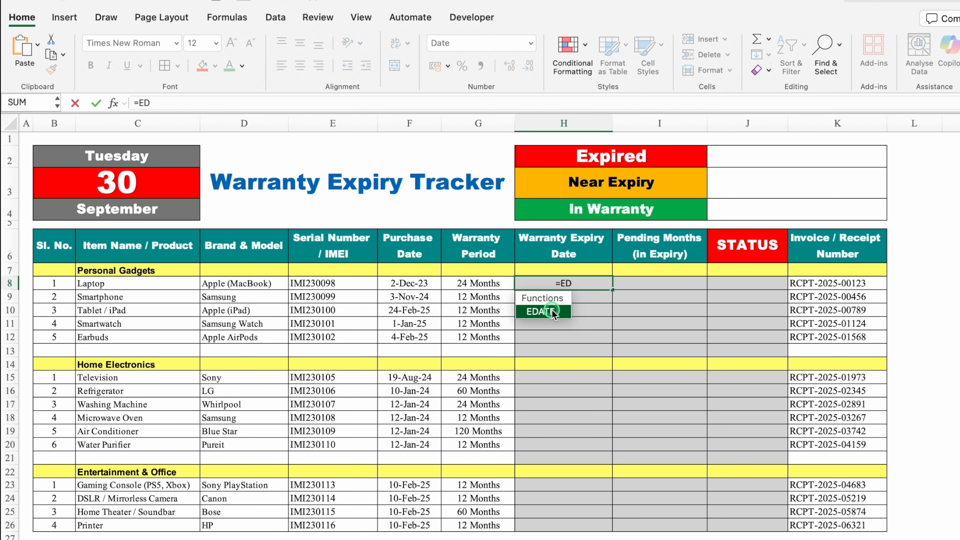
pyautogui.doubleClick(551, 312)
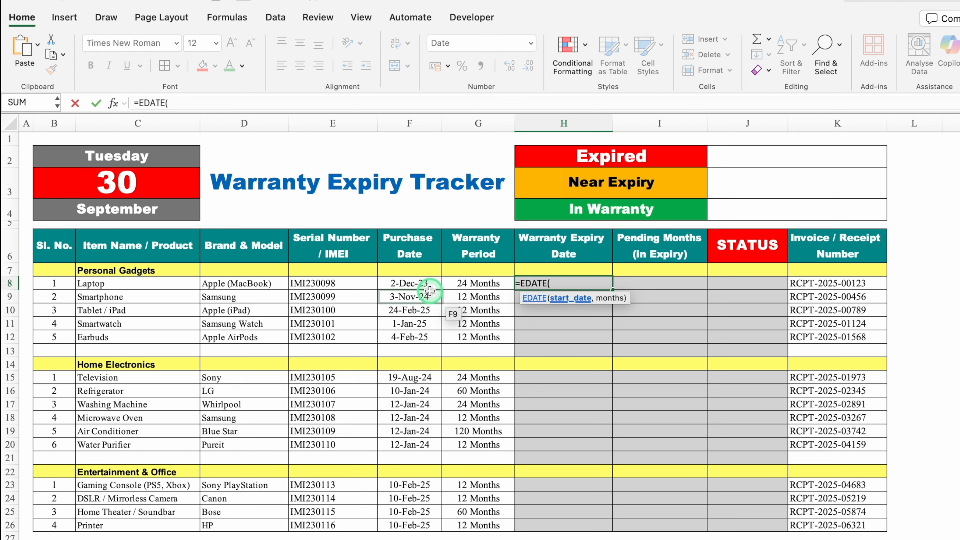
pyautogui.click(416, 283)
pyautogui.write(',')
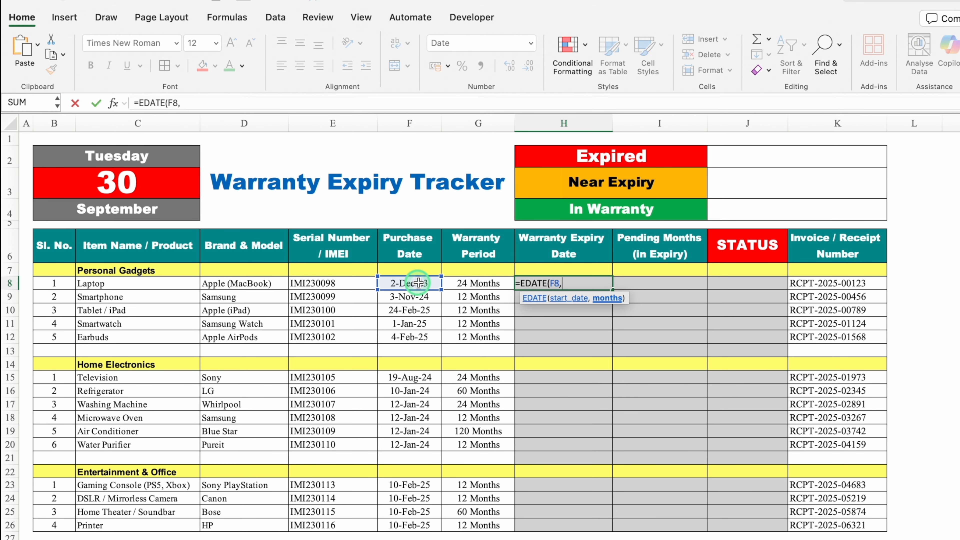
pyautogui.click(481, 283)
pyautogui.write(')')
pyautogui.hotkey('ctrl', 'Return')
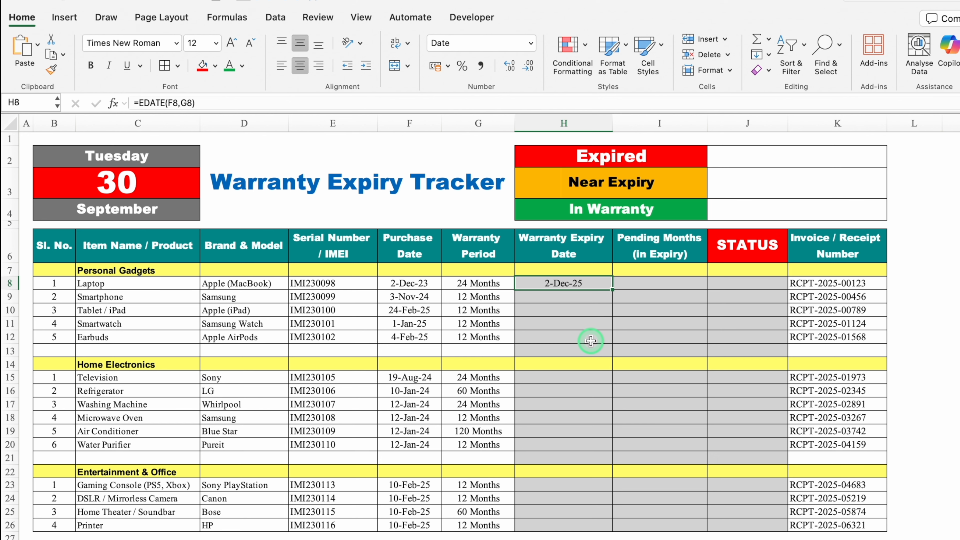
pyautogui.press('super+1')
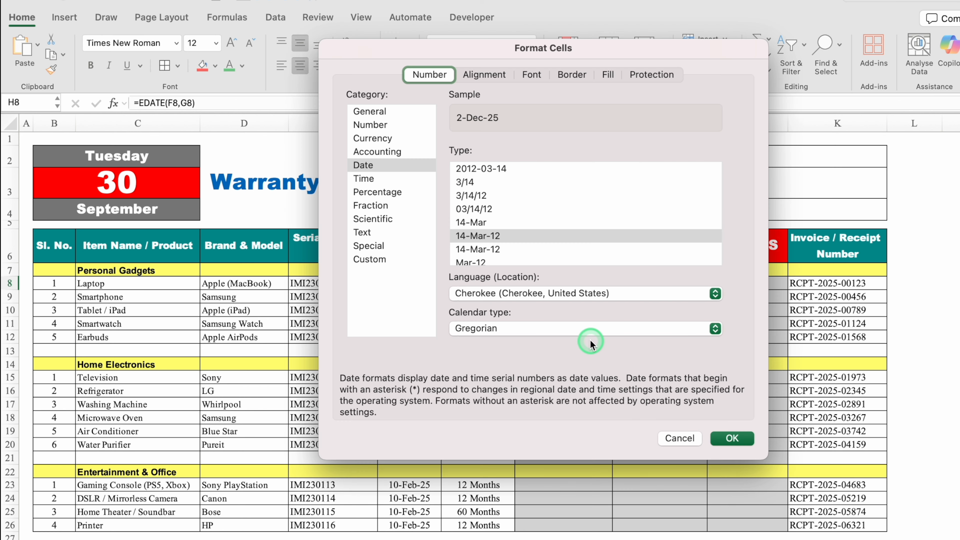
pyautogui.click(370, 112)
pyautogui.click(732, 438)
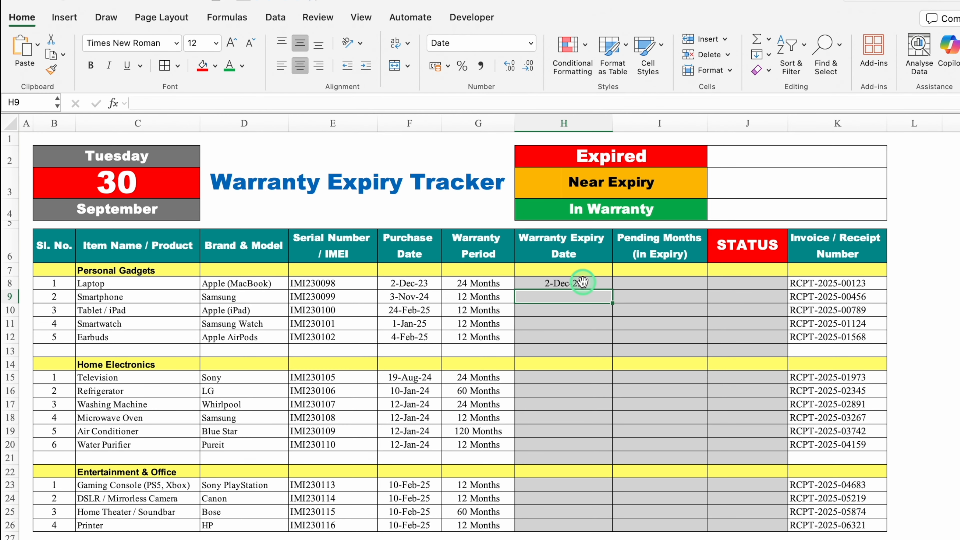
# Step: Test the expiry formula by clearing the Laptop's warranty period in G8, and undo the deletion
pyautogui.click(489, 283)
pyautogui.press('Delete')
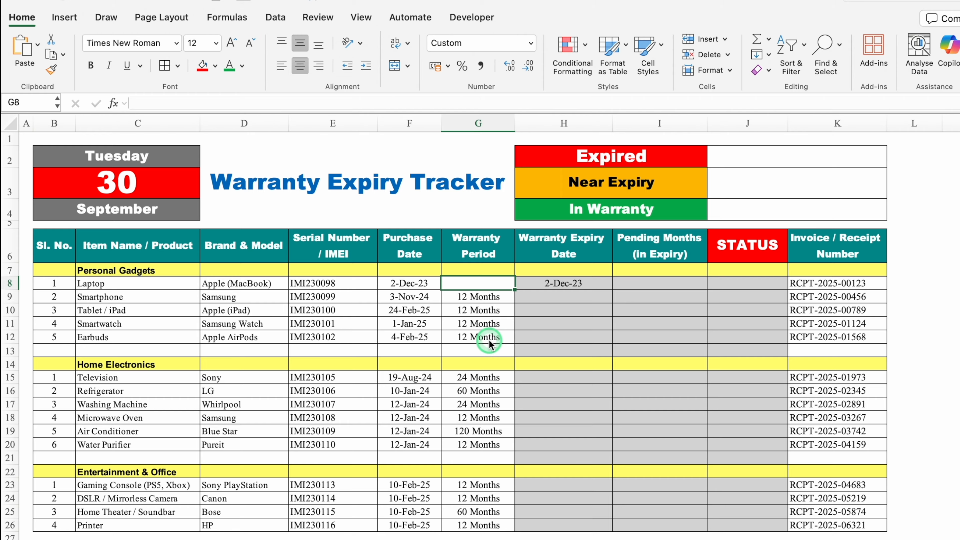
pyautogui.press('super+z')
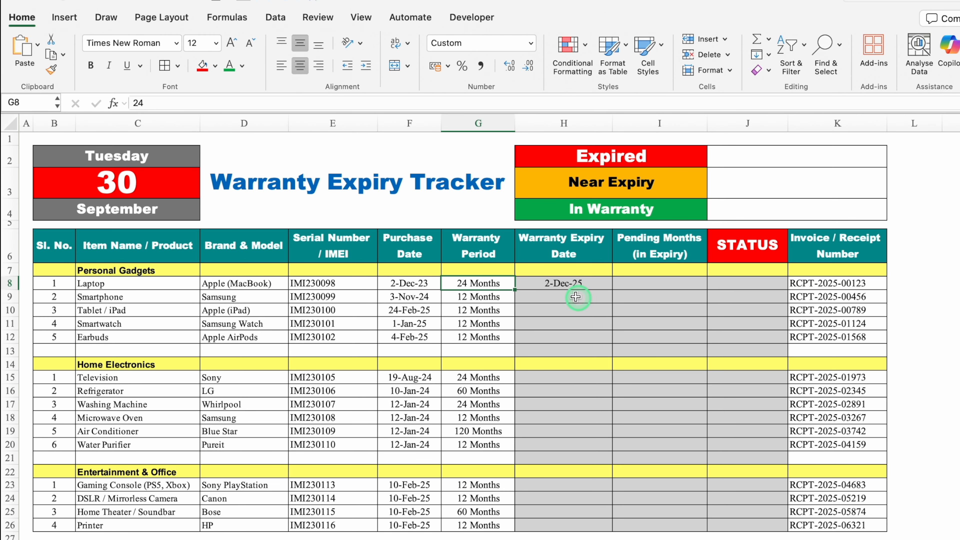
# Step: Change the H8 formula to =IF(G8="","",EDATE(F8,G8)) so it returns a blank when the warranty period is empty
pyautogui.doubleClick(547, 283)
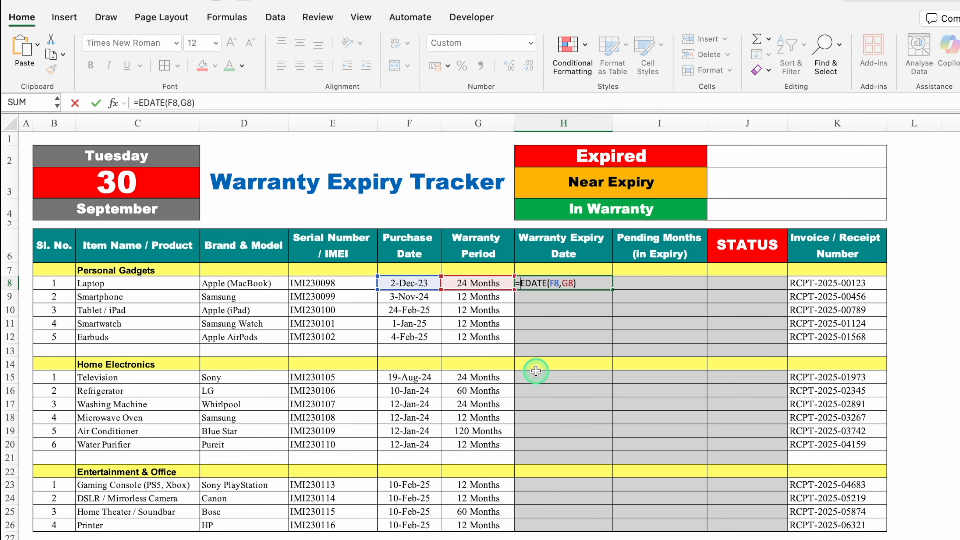
pyautogui.write('IF(')
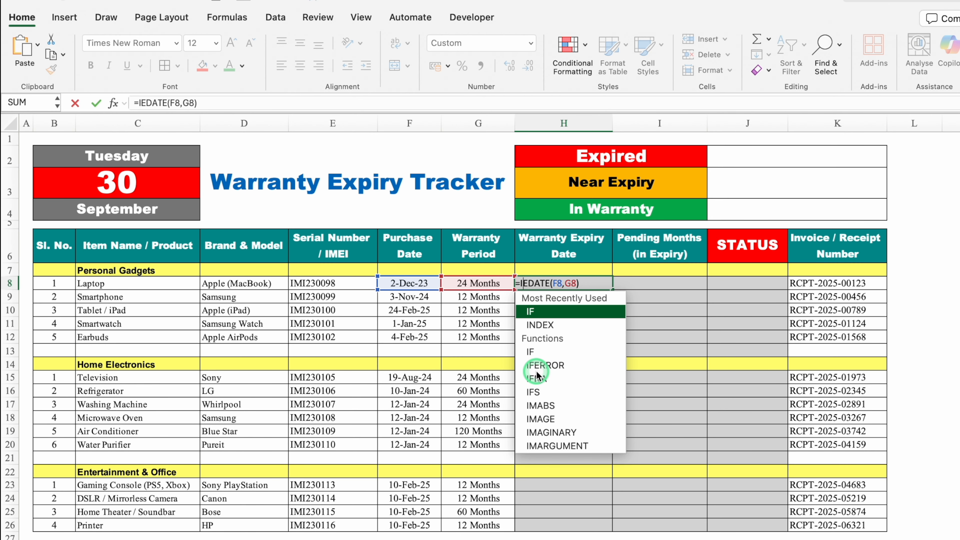
pyautogui.click(485, 282)
pyautogui.write('=')
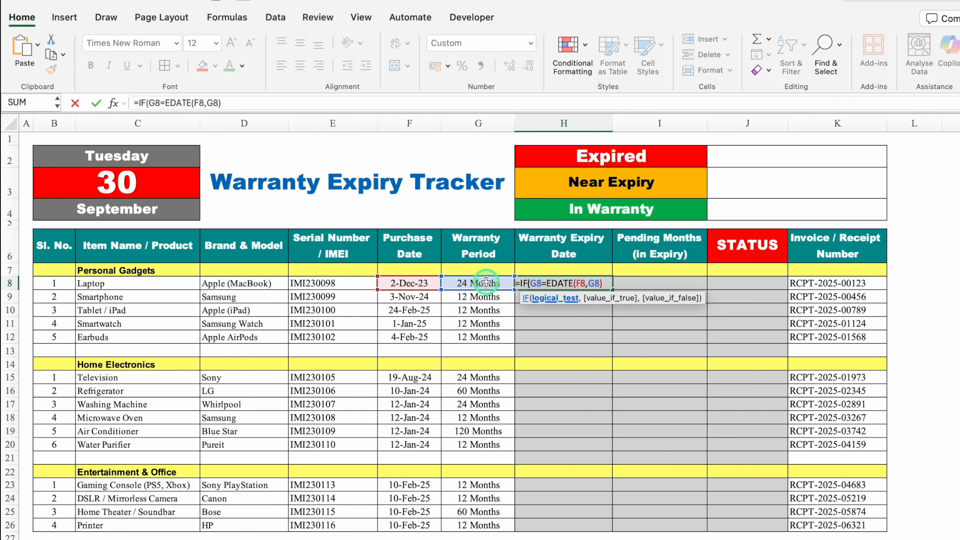
pyautogui.write('""')
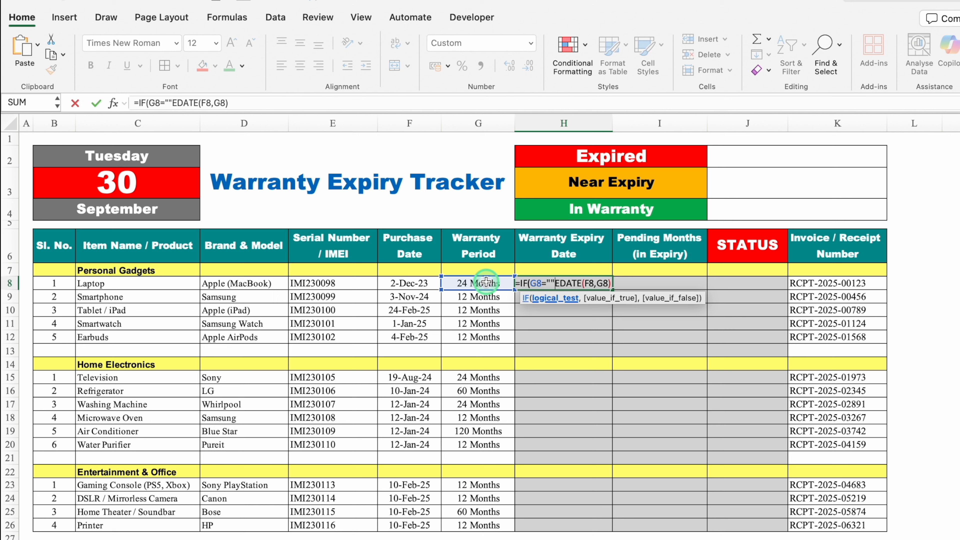
pyautogui.write(',')
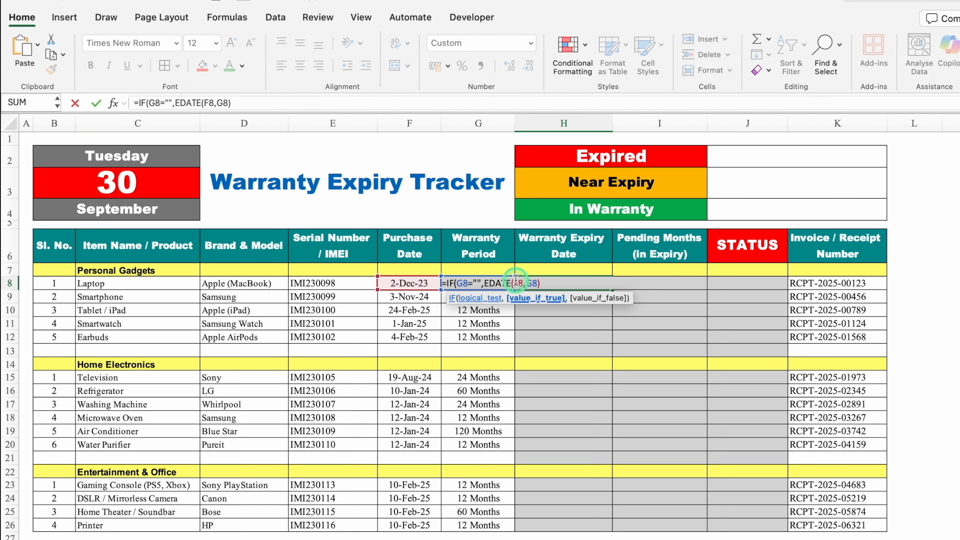
pyautogui.write('""')
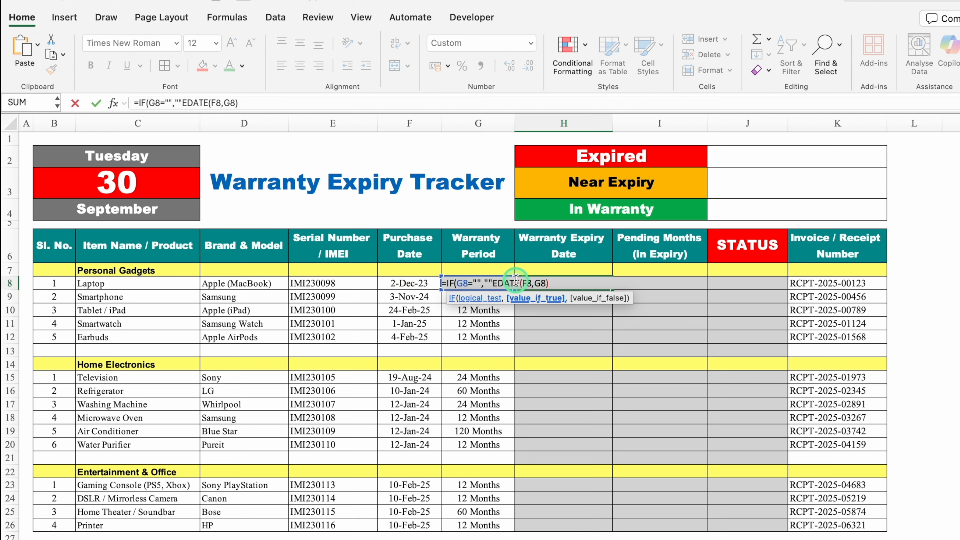
pyautogui.write(',')
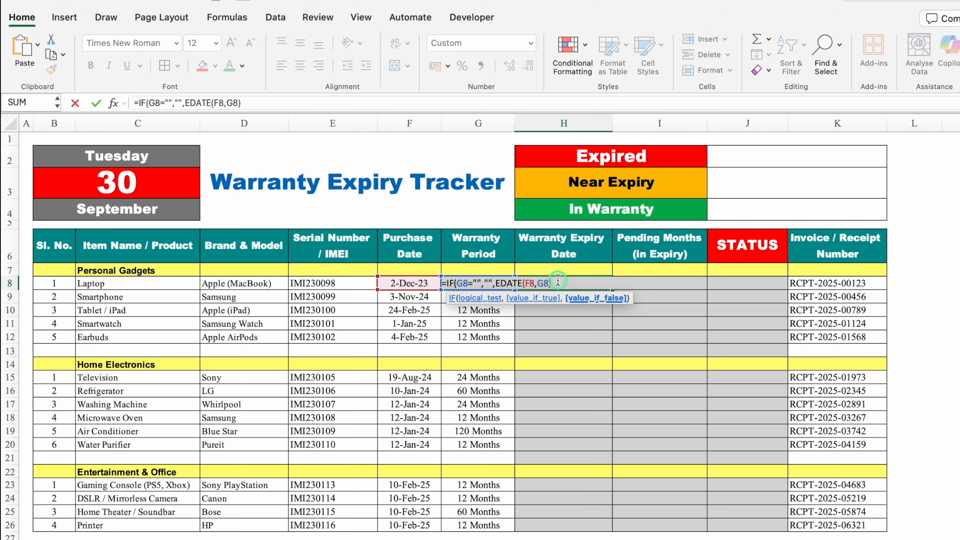
pyautogui.write(')')
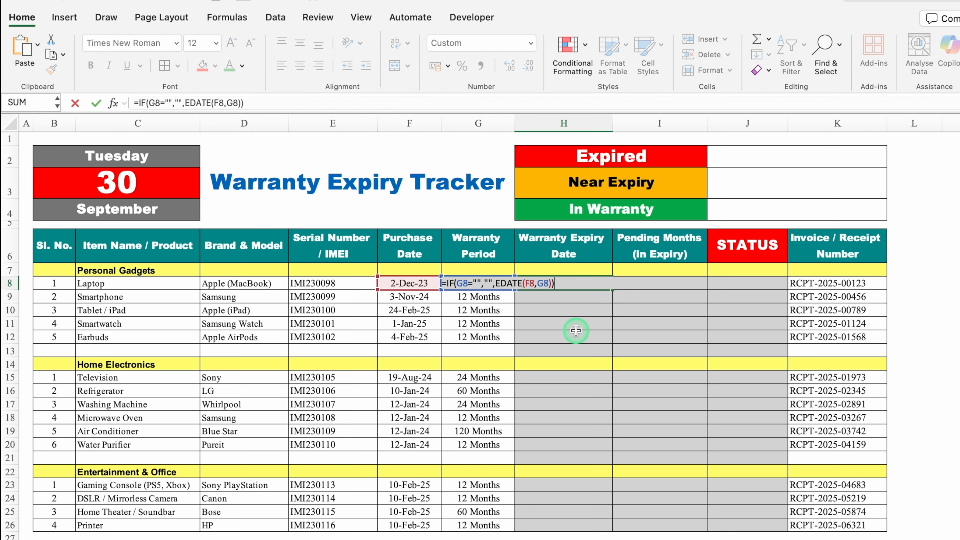
pyautogui.press('Return')
# Step: Fill the H8 expiry date formula down to H13 and copy it into H15:H21 and H23:H26
pyautogui.click(599, 284)
pyautogui.moveTo(612, 290); pyautogui.dragTo(610, 352)
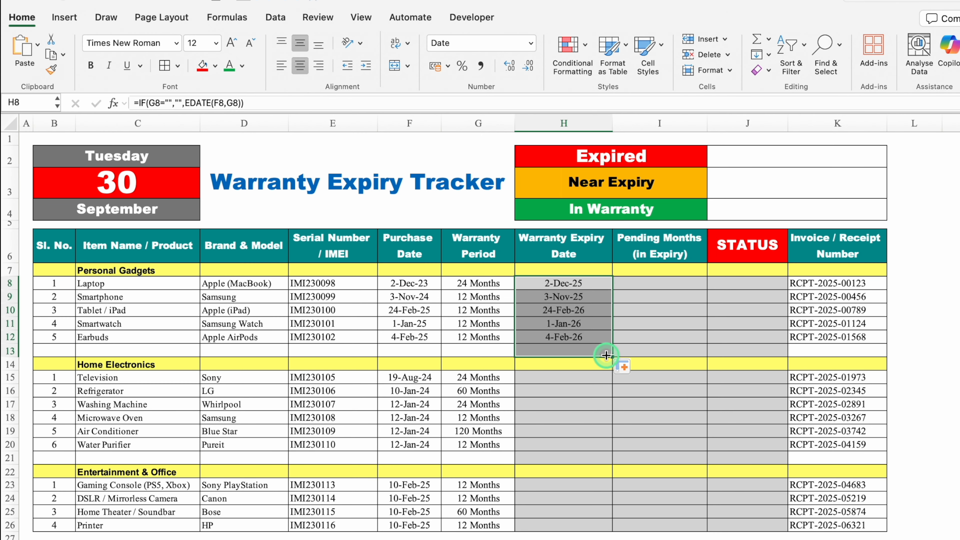
pyautogui.click(573, 336)
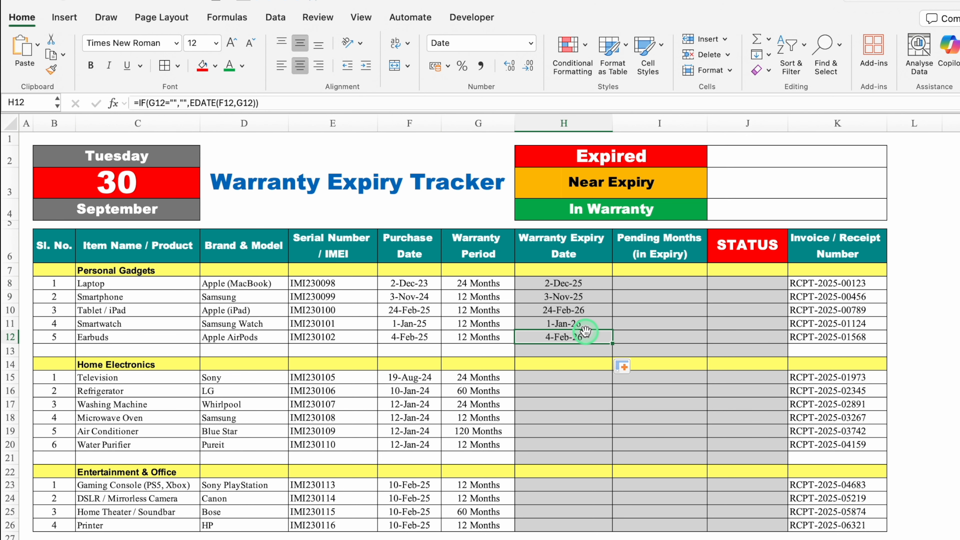
pyautogui.press('cmd+c')
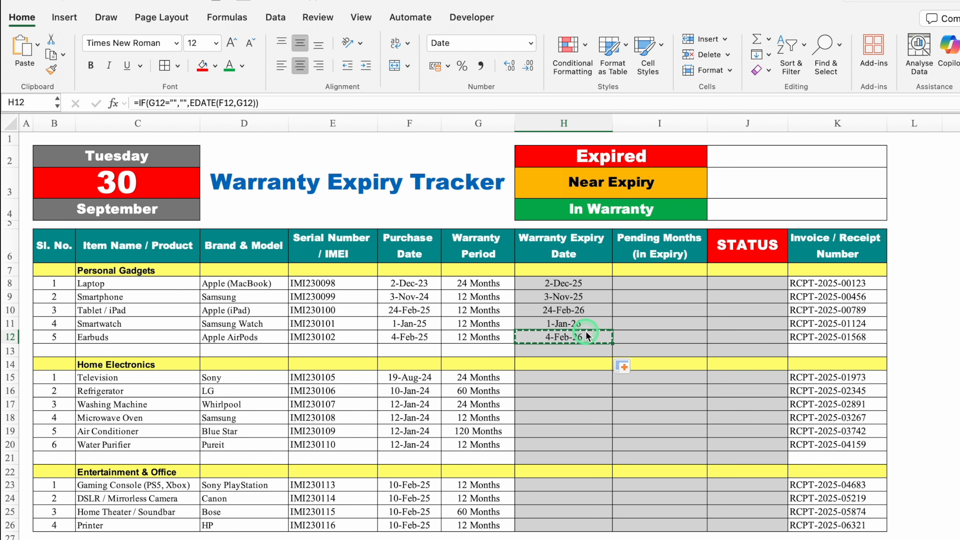
pyautogui.click(578, 376)
pyautogui.moveTo(578, 377); pyautogui.dragTo(577, 455)
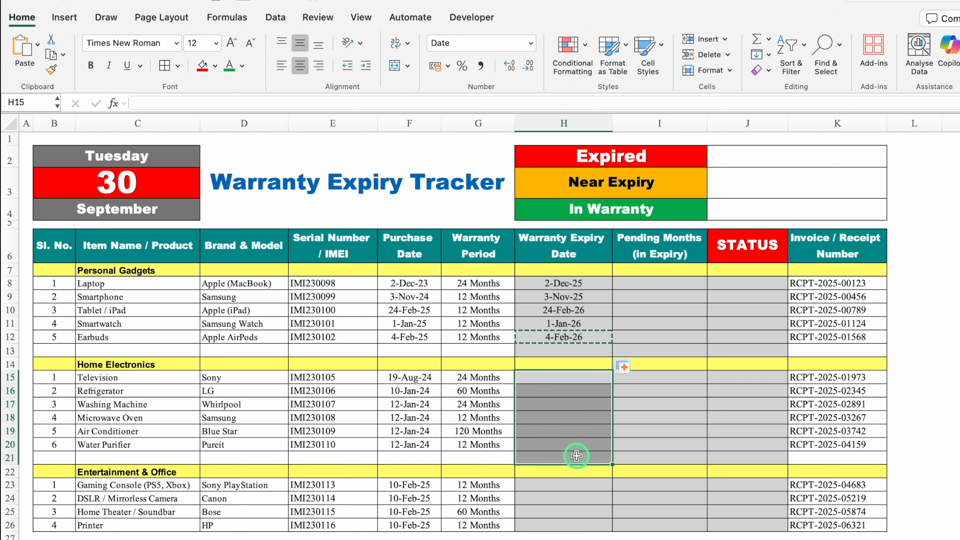
pyautogui.press('super+v')
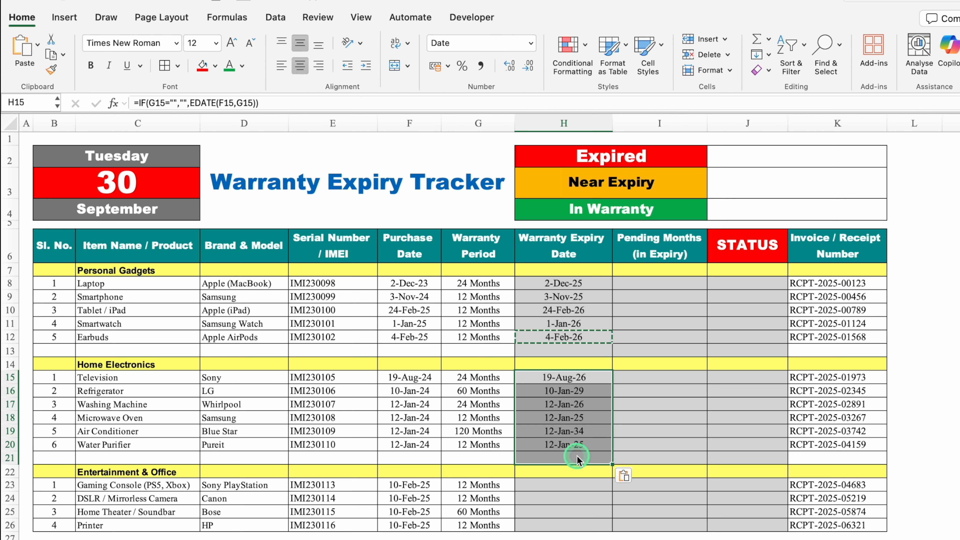
pyautogui.moveTo(570, 485); pyautogui.dragTo(570, 522)
pyautogui.press('super+v')
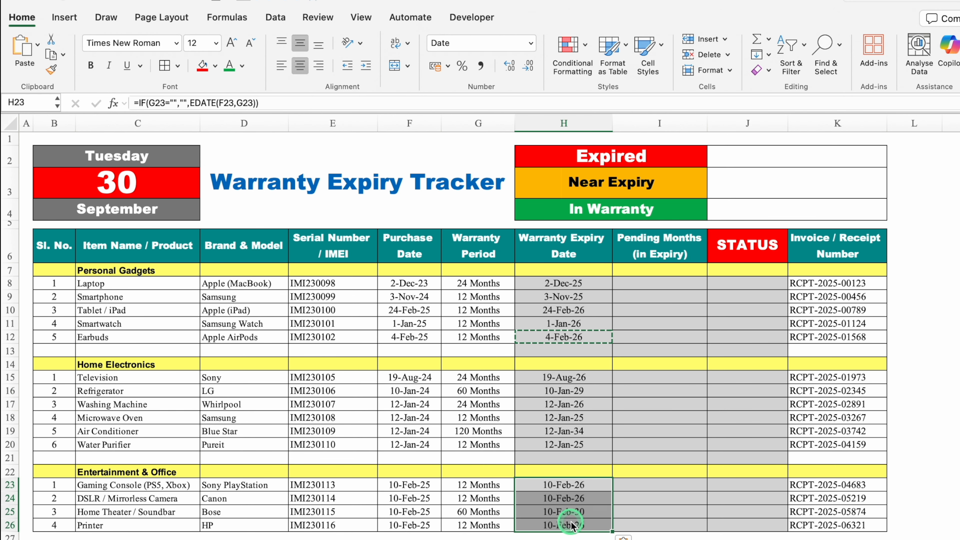
pyautogui.press('Escape')
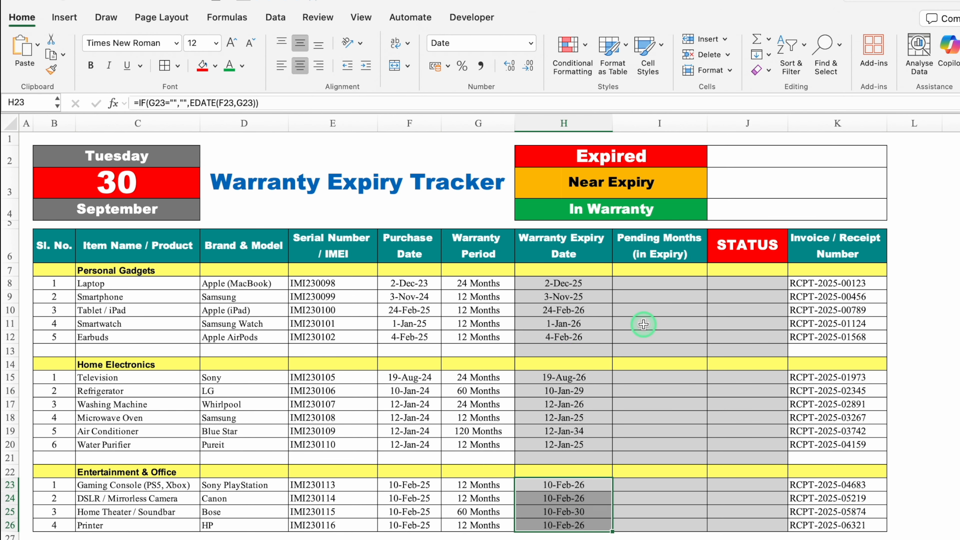
# Step: Enter the formula =TODAY() in the Laptop's Pending Months cell I8
pyautogui.click(650, 280)
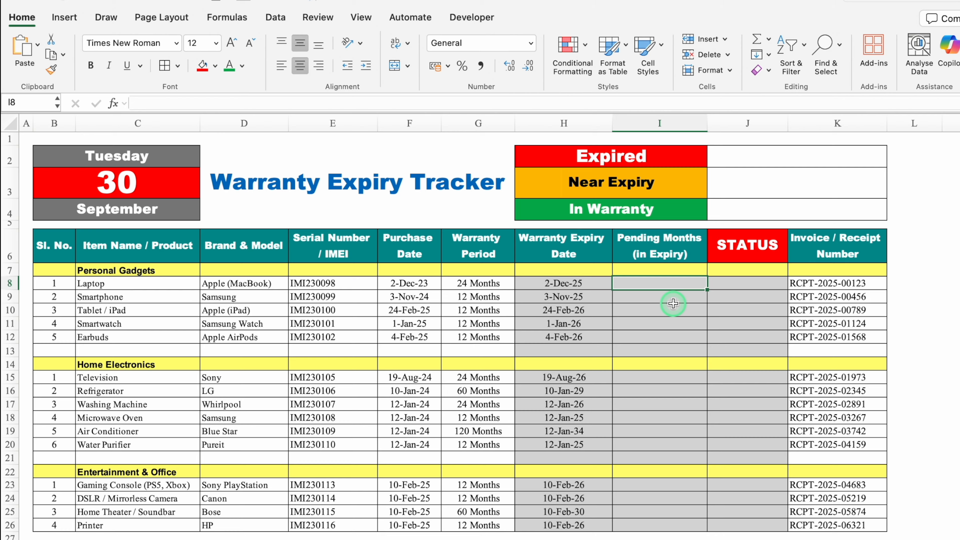
pyautogui.write('=TO')
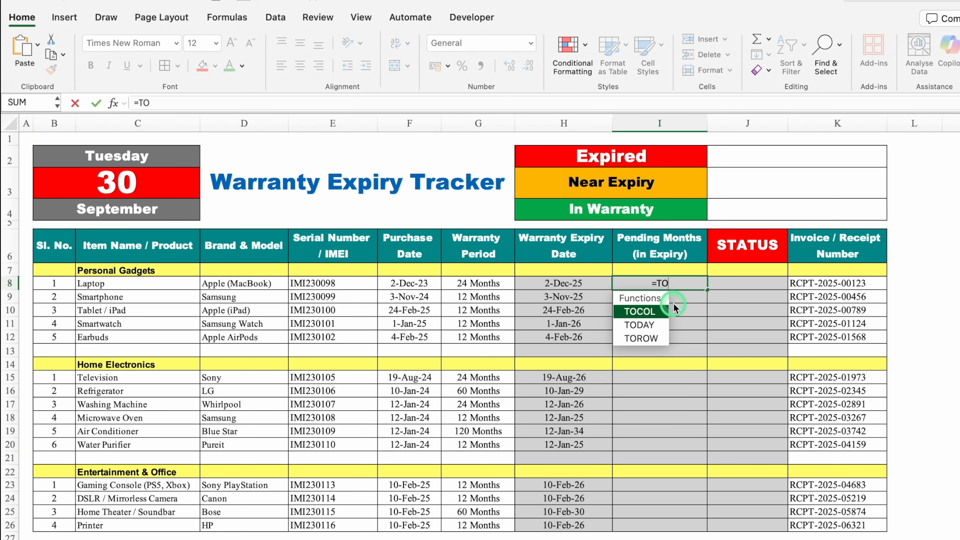
pyautogui.doubleClick(657, 326)
pyautogui.write(')')
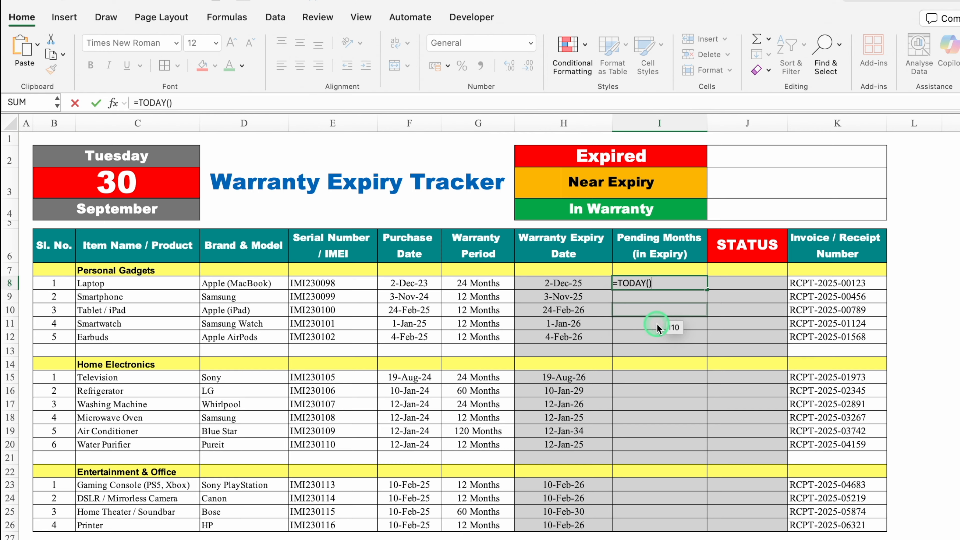
pyautogui.press('Return')
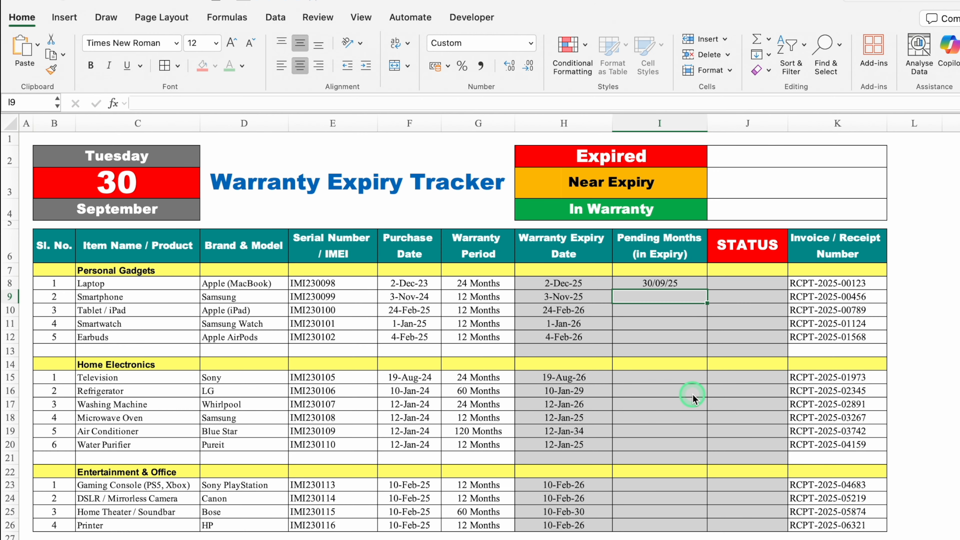
# Step: Change the Laptop's Pending Months formula in I8 to =DATEDIF(TODAY(),H8,"m")
pyautogui.click(680, 282)
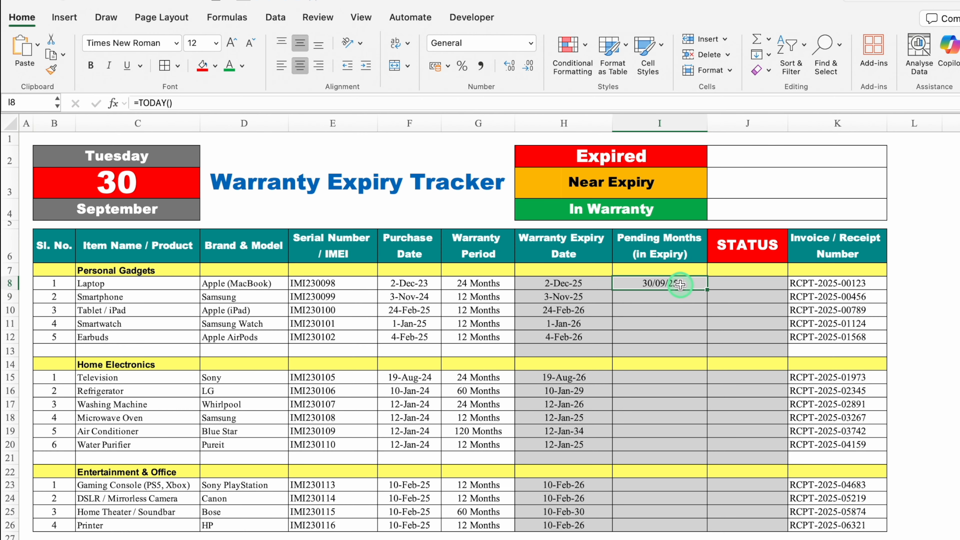
pyautogui.doubleClick(628, 283)
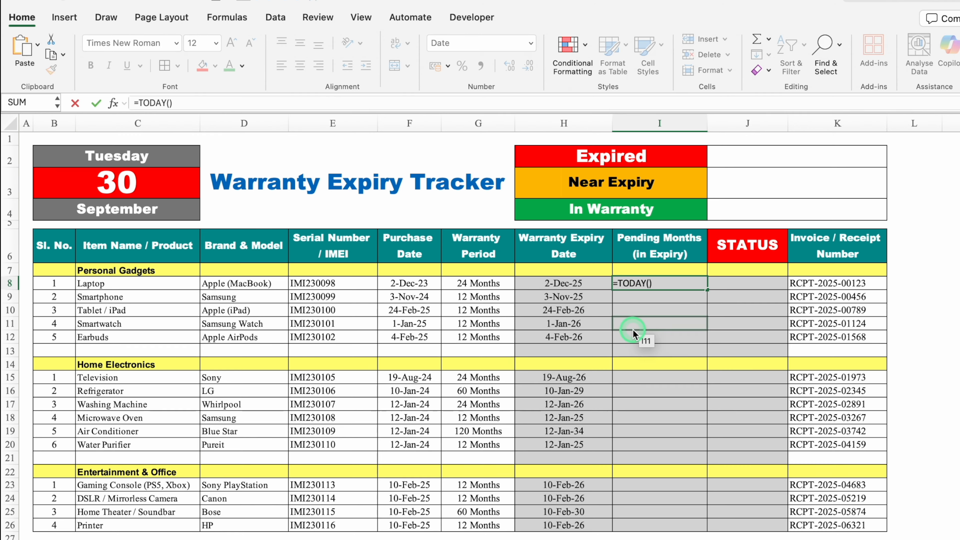
pyautogui.write('DATEDIF')
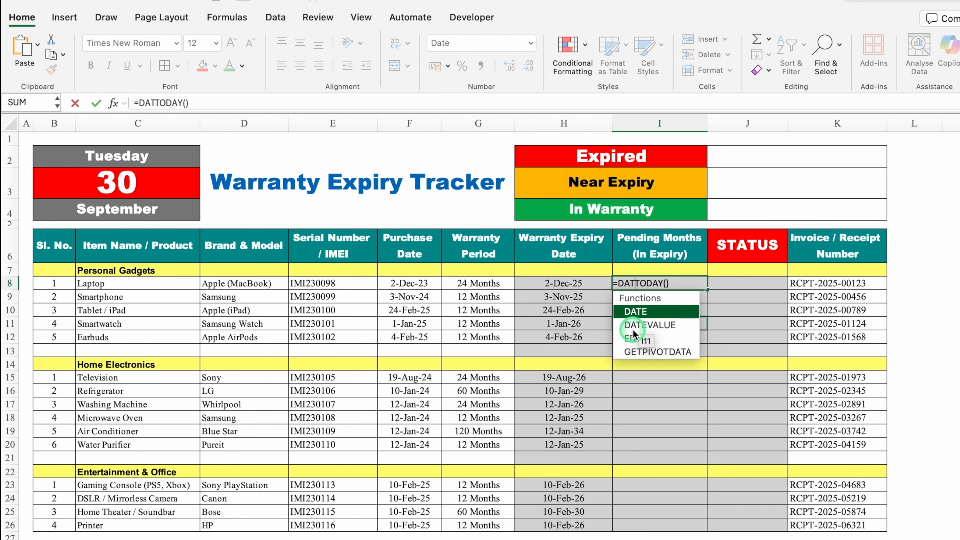
pyautogui.write('(')
pyautogui.press('End')
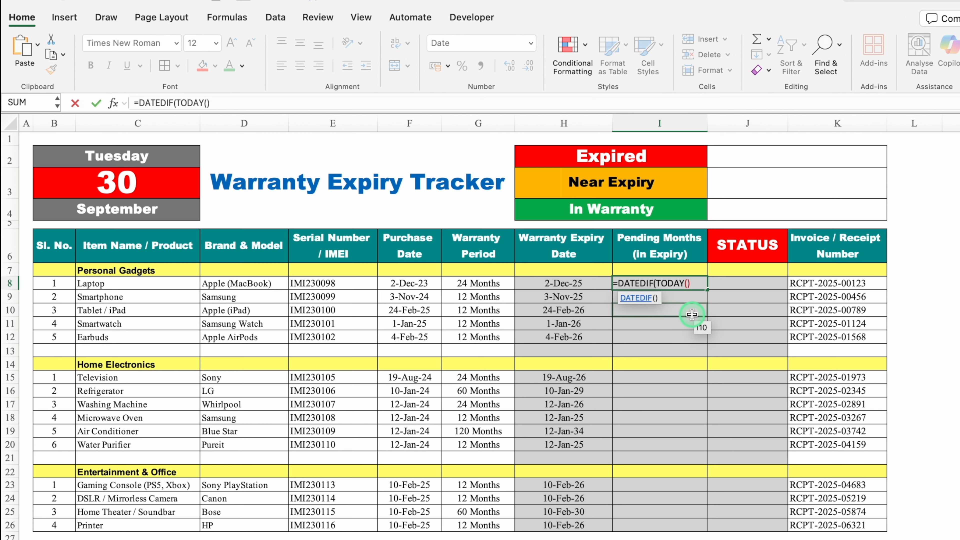
pyautogui.write(',')
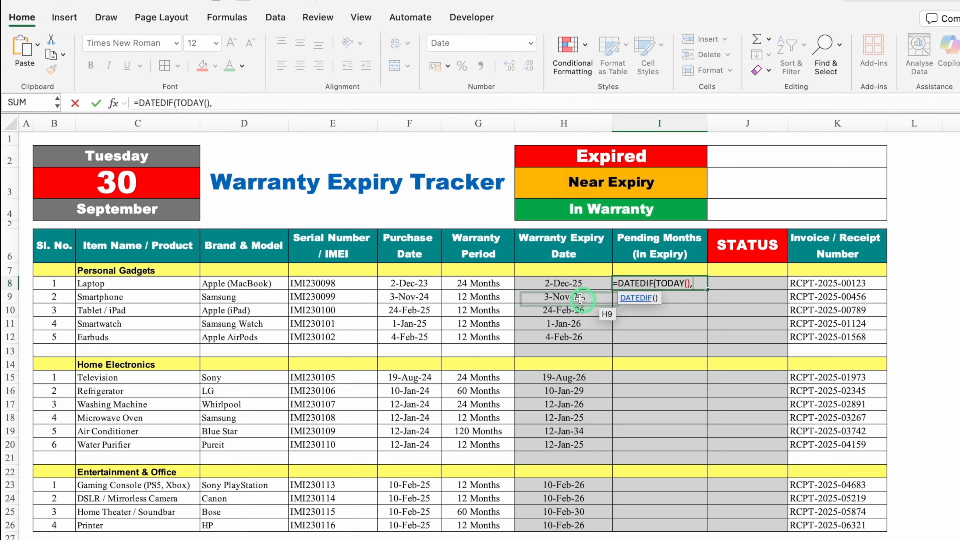
pyautogui.click(558, 286)
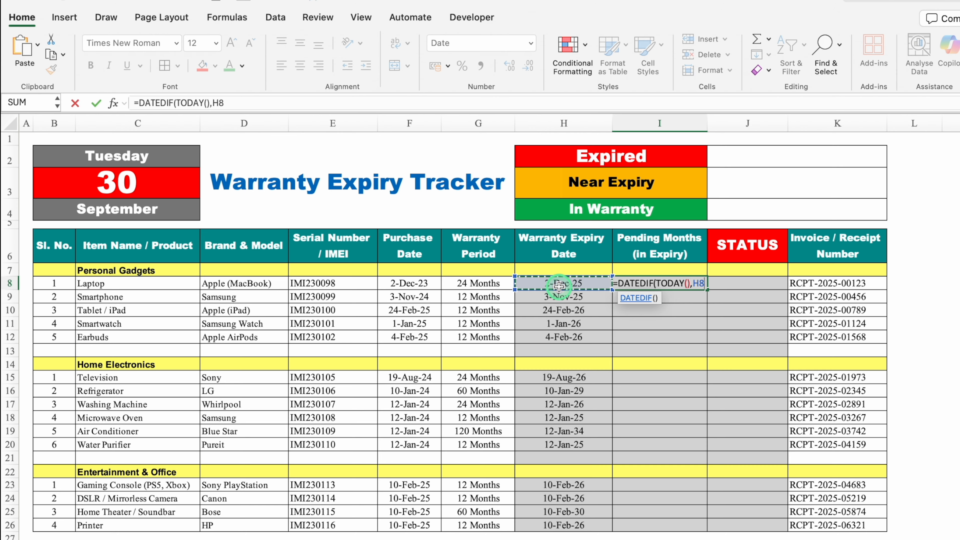
pyautogui.write(',"')
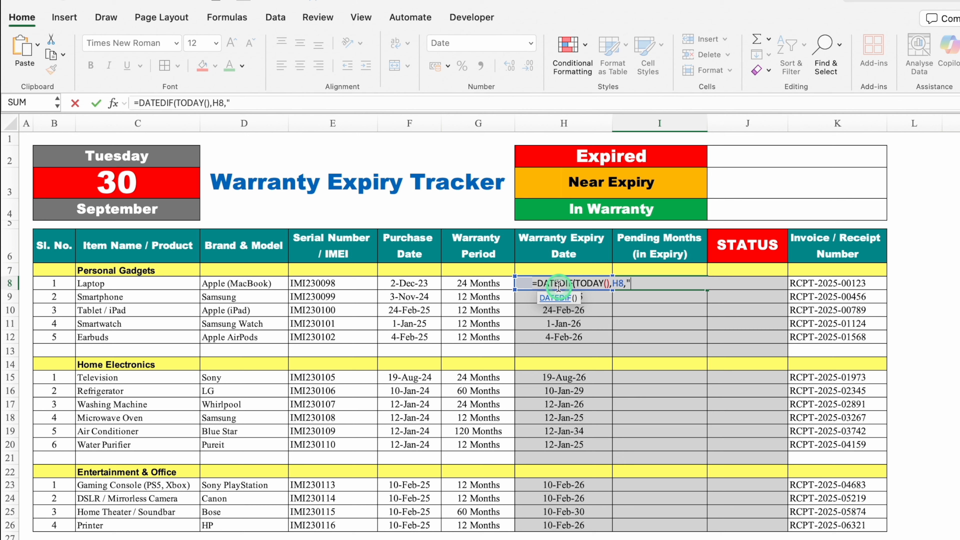
pyautogui.write('m")')
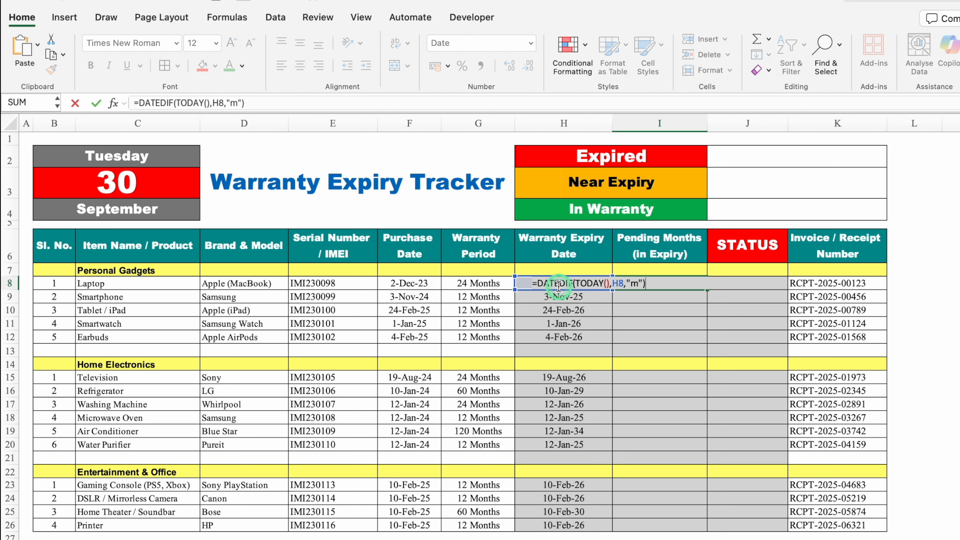
pyautogui.press('Return')
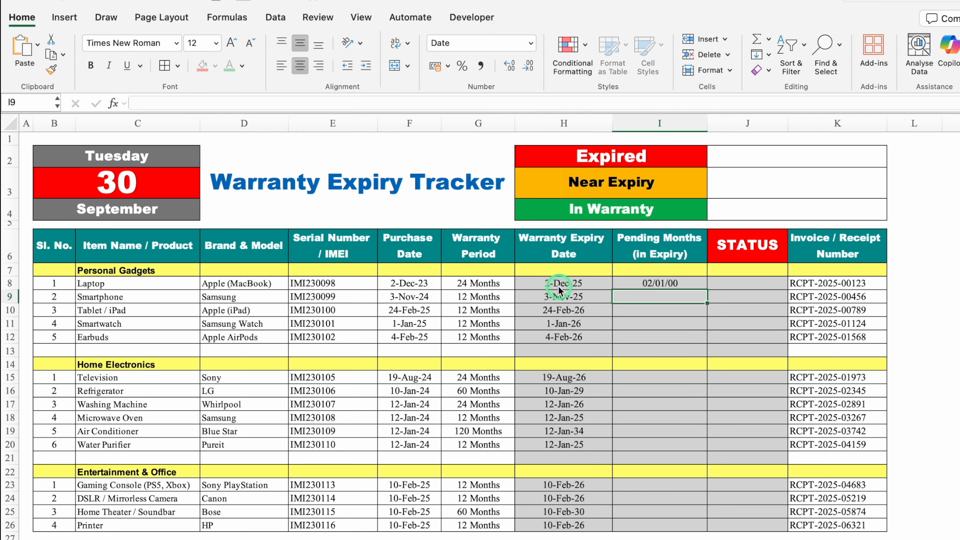
# Step: Review the formula in I8 and set the cell's number format to General
pyautogui.click(675, 284)
pyautogui.doubleClick(675, 284)
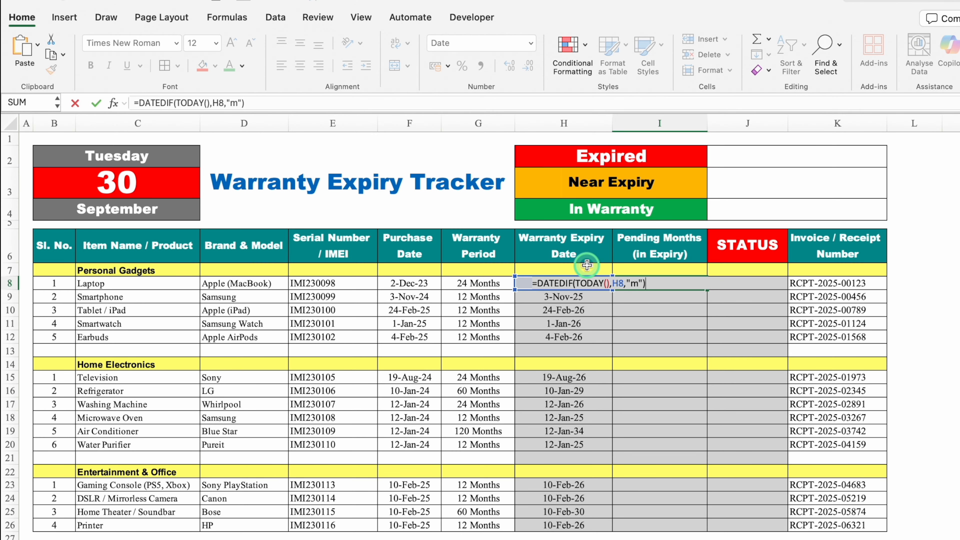
pyautogui.press('Return')
pyautogui.click(680, 284)
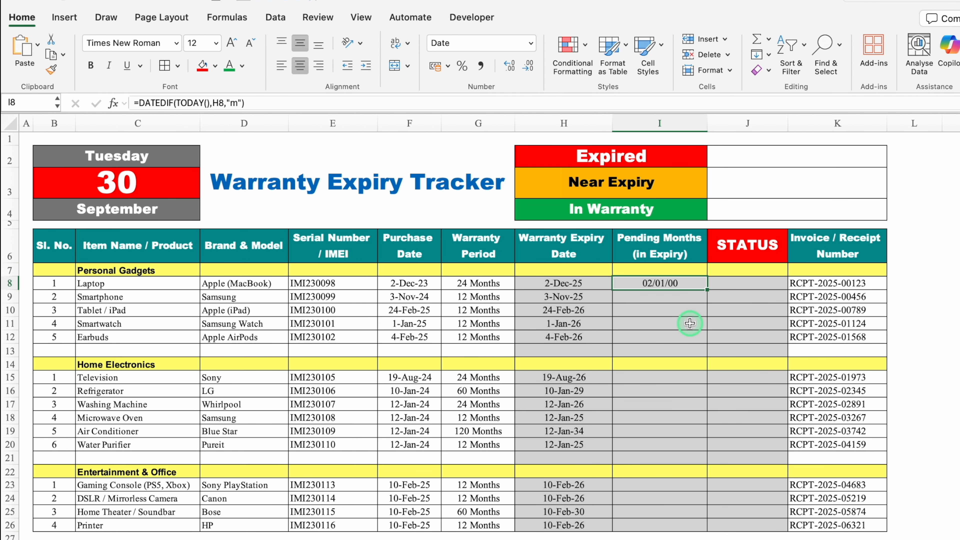
pyautogui.press('super+1')
pyautogui.click(392, 114)
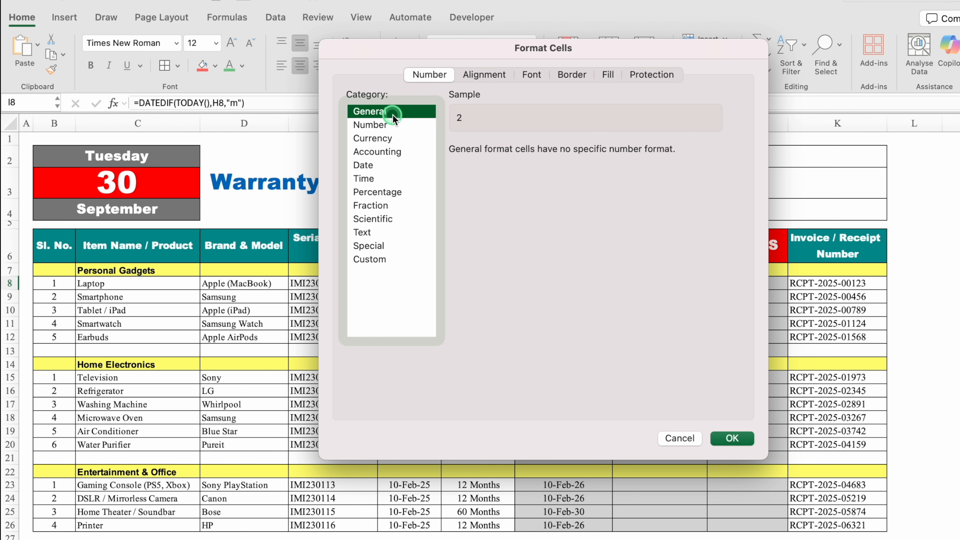
pyautogui.click(731, 439)
# Step: Wrap the I8 formula in MAX with a minimum of zero, giving =MAX(0,DATEDIF(TODAY(),H8,"m"))
pyautogui.click(686, 282)
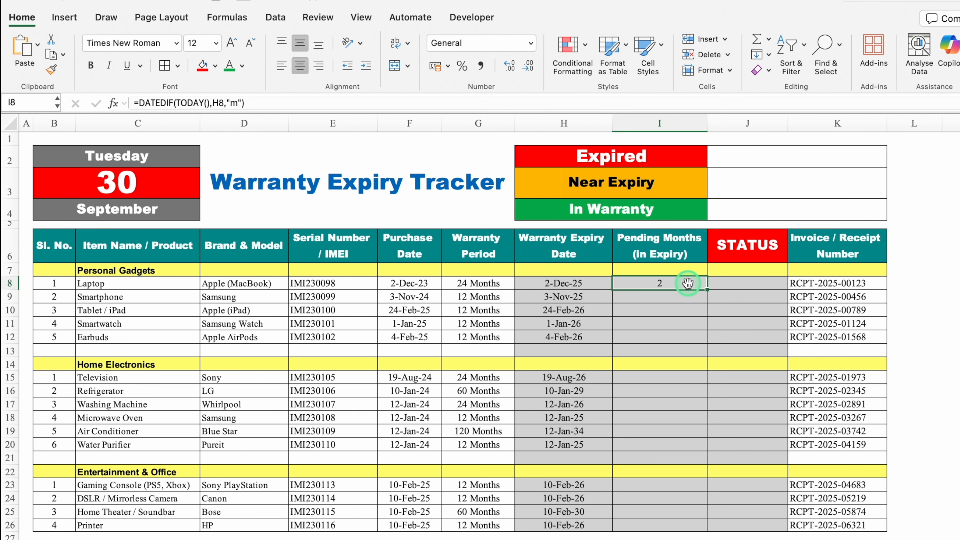
pyautogui.doubleClick(687, 283)
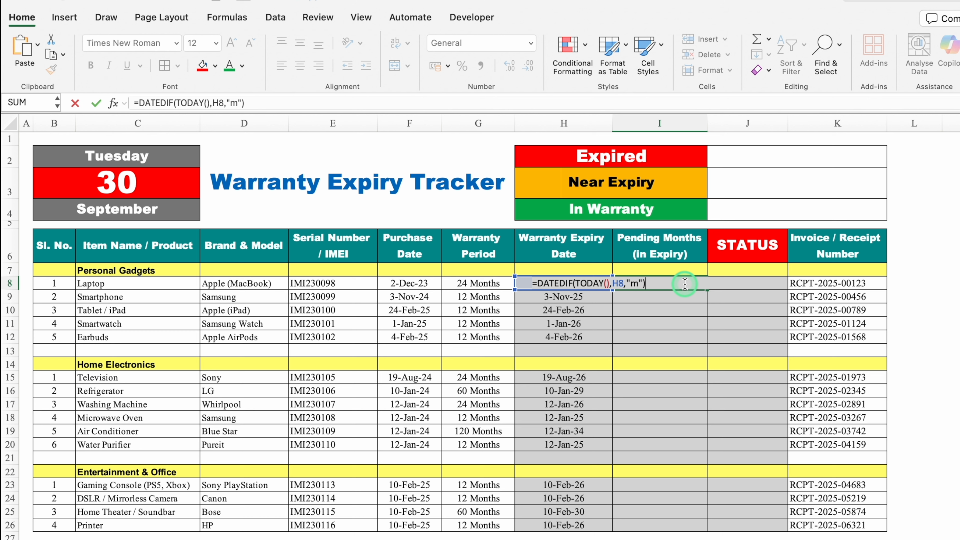
pyautogui.click(569, 279)
pyautogui.click(536, 283)
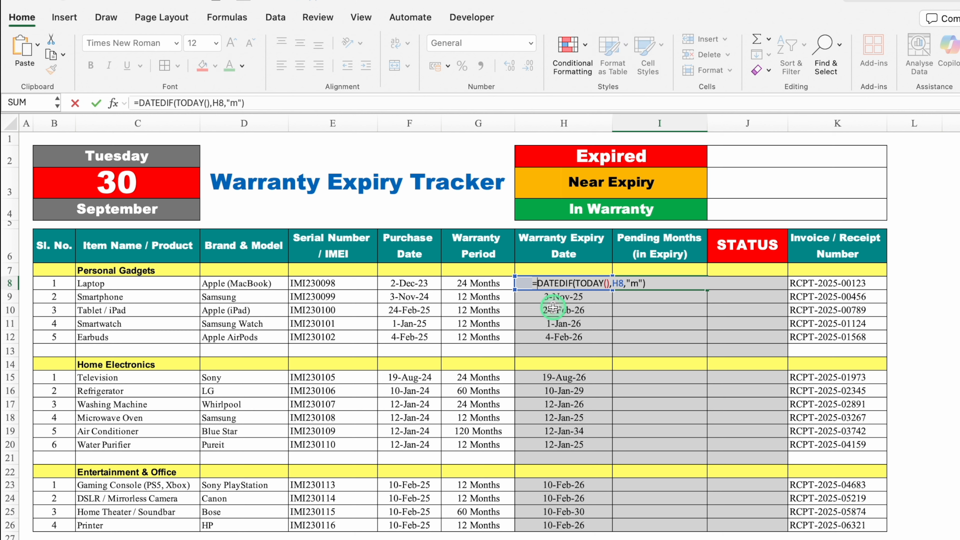
pyautogui.write('MAX')
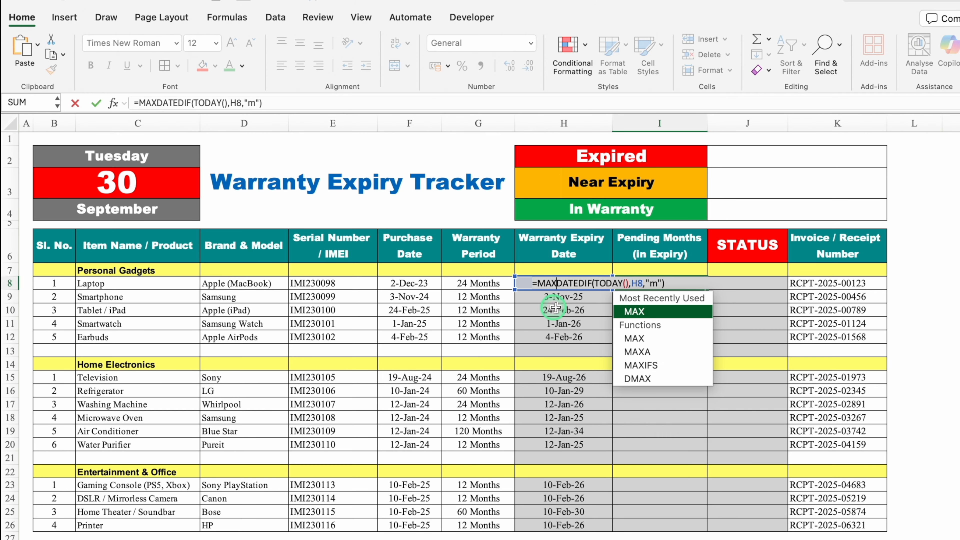
pyautogui.doubleClick(655, 310)
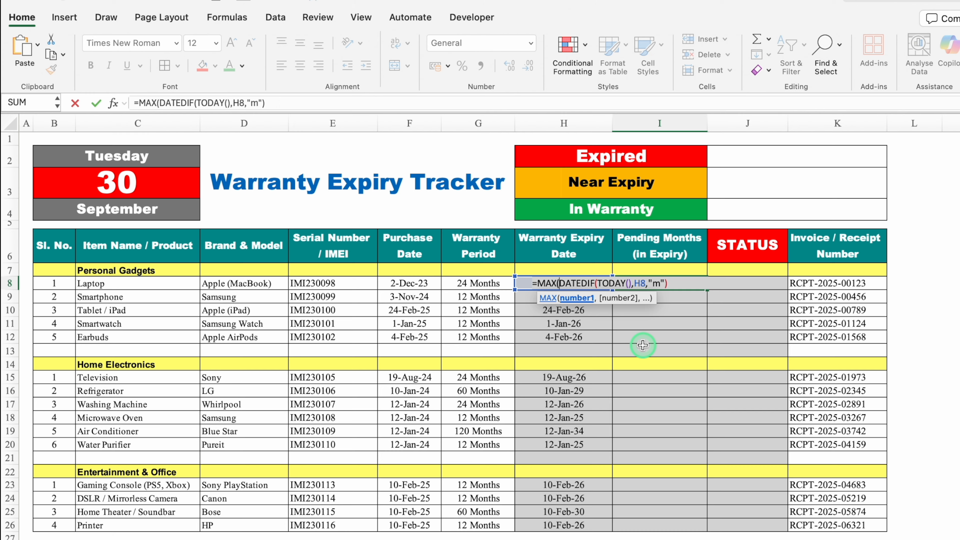
pyautogui.write('0,')
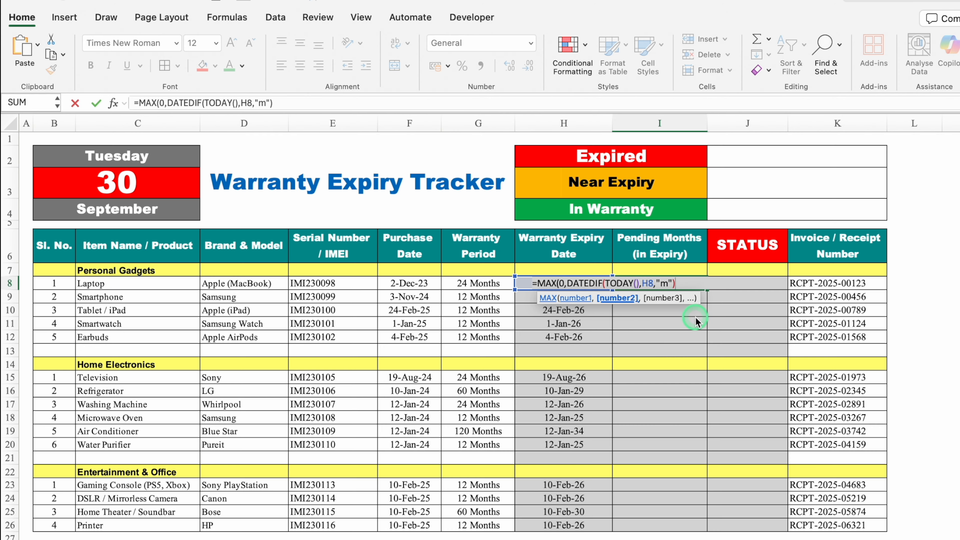
pyautogui.write(')')
pyautogui.press('Return')
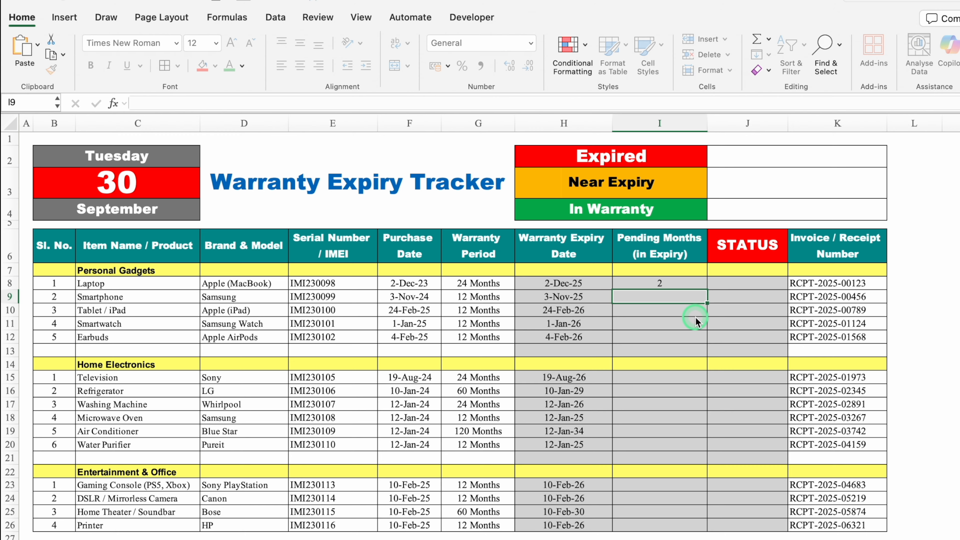
# Step: Try filling the I8 pending months formula down to I26, and undo the fill
pyautogui.click(681, 283)
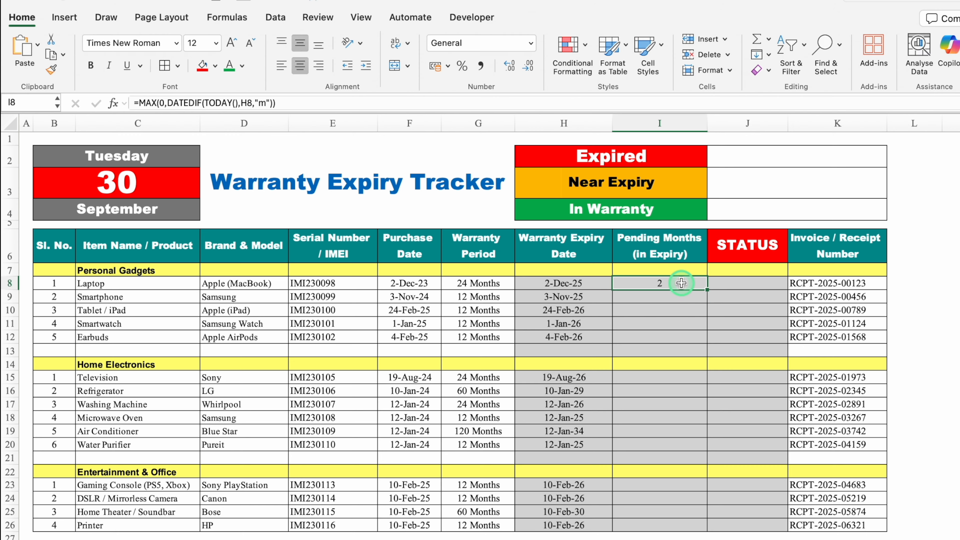
pyautogui.doubleClick(681, 283)
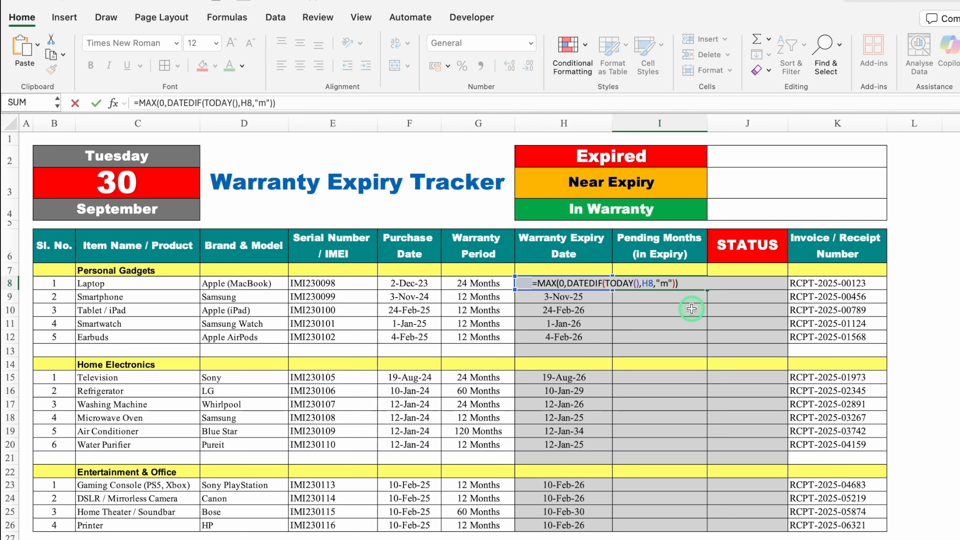
pyautogui.press('Return')
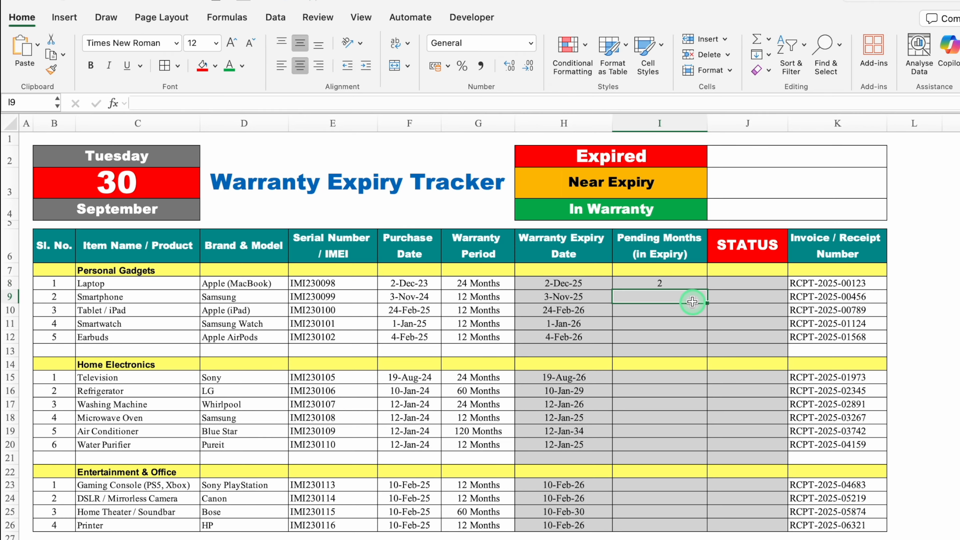
pyautogui.click(696, 286)
pyautogui.moveTo(705, 290); pyautogui.dragTo(702, 527)
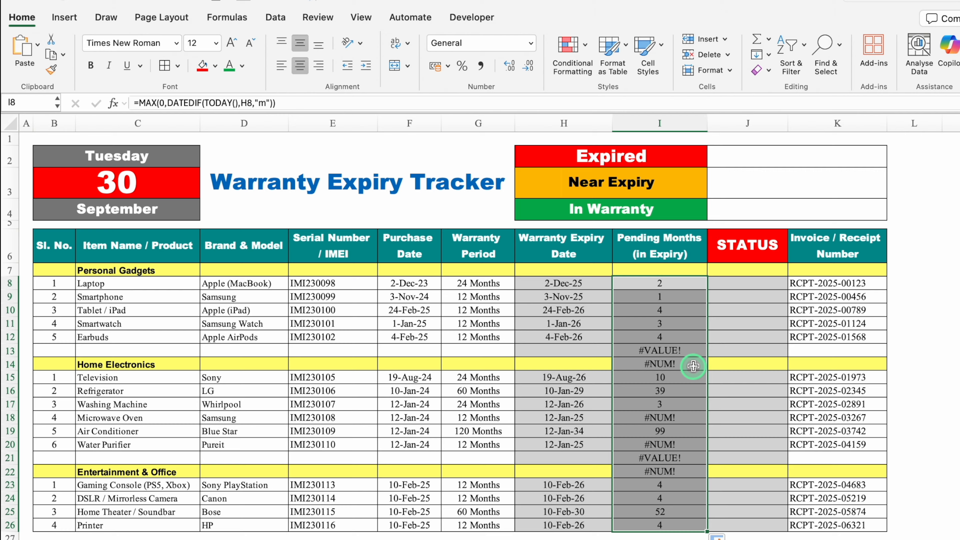
pyautogui.click(687, 351)
pyautogui.click(684, 366)
pyautogui.press('super+z')
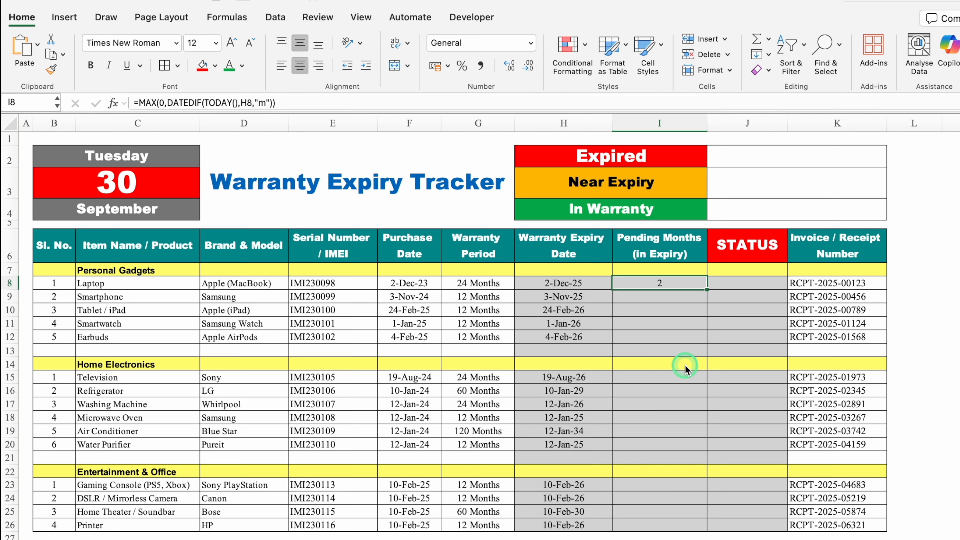
# Step: Try to wrap the I8 formula in an IF function that tests H8="Expired", and erase the addition
pyautogui.doubleClick(679, 284)
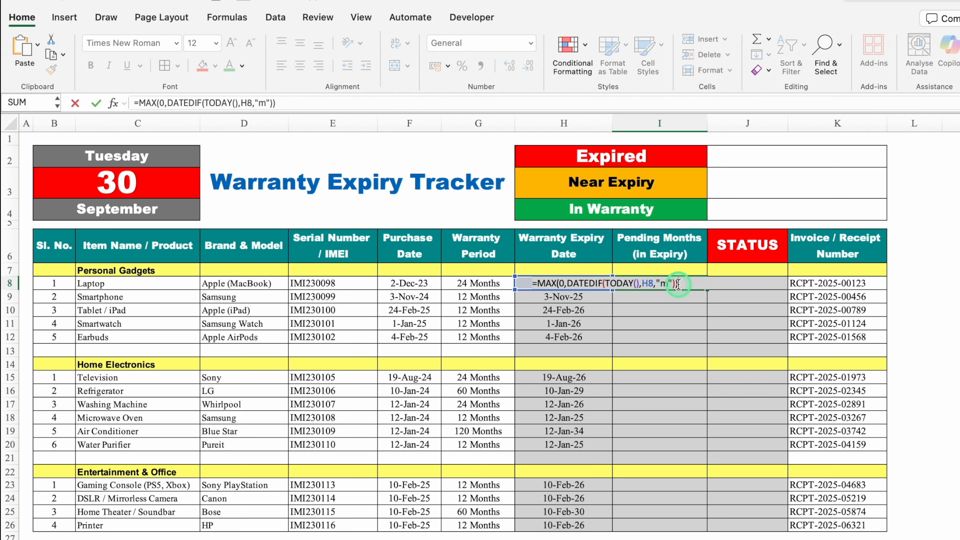
pyautogui.click(536, 283)
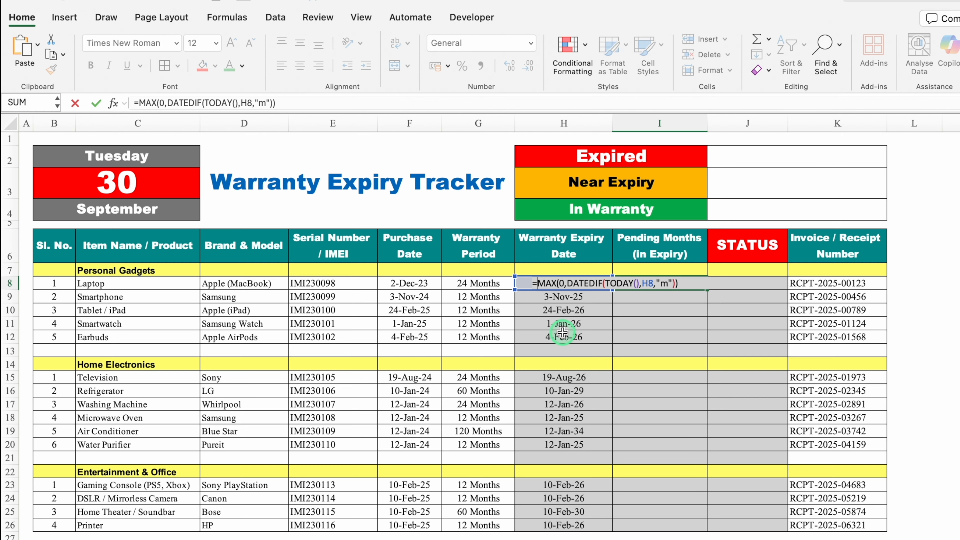
pyautogui.write('IF(')
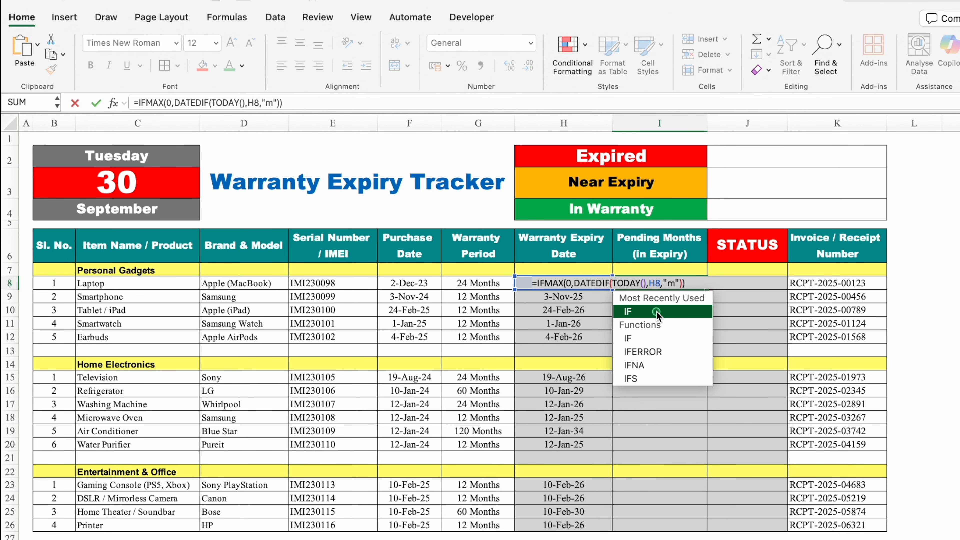
pyautogui.click(565, 246)
pyautogui.press('Down')
pyautogui.press('Down')
pyautogui.write('=')
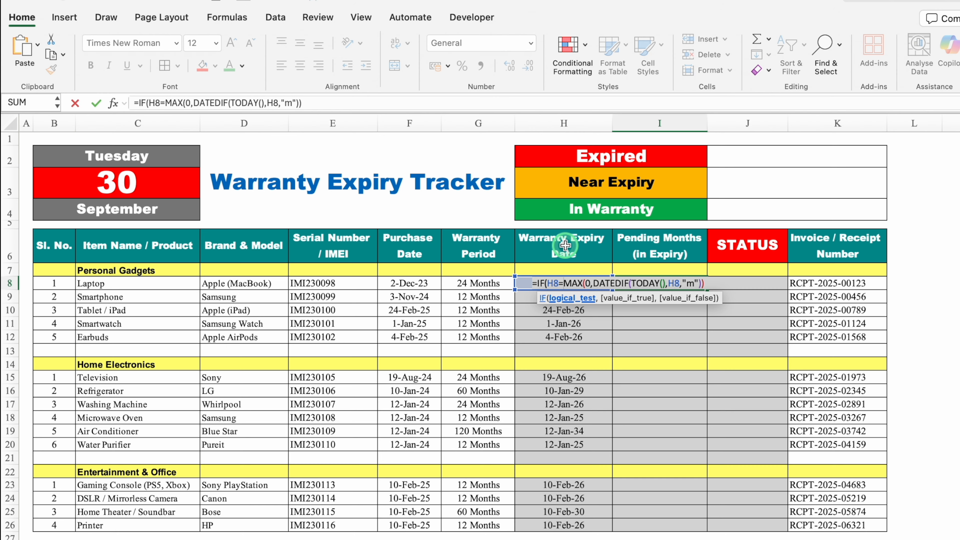
pyautogui.write('"Expired",')
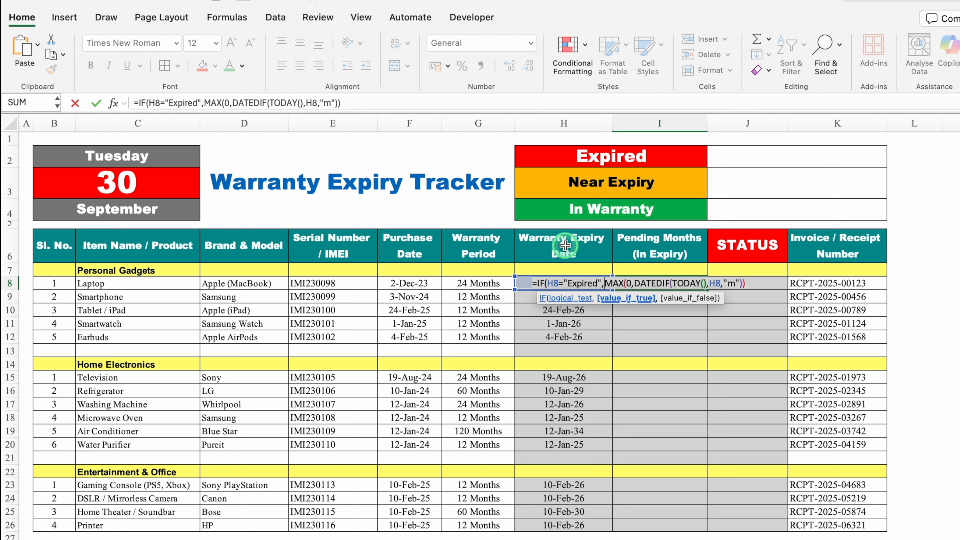
pyautogui.press('BackSpace')
pyautogui.press('BackSpace')
pyautogui.press('BackSpace')
pyautogui.press('BackSpace')
pyautogui.press('BackSpace')
pyautogui.press('BackSpace')
pyautogui.press('BackSpace')
pyautogui.press('BackSpace')
pyautogui.press('BackSpace')
pyautogui.press('BackSpace')
pyautogui.press('BackSpace')
pyautogui.press('BackSpace')
pyautogui.press('BackSpace')
pyautogui.press('BackSpace')
# Step: Try to start the IF function in I8 with TODAY as its logical test, and erase it again
pyautogui.write('F')
pyautogui.doubleClick(650, 317)
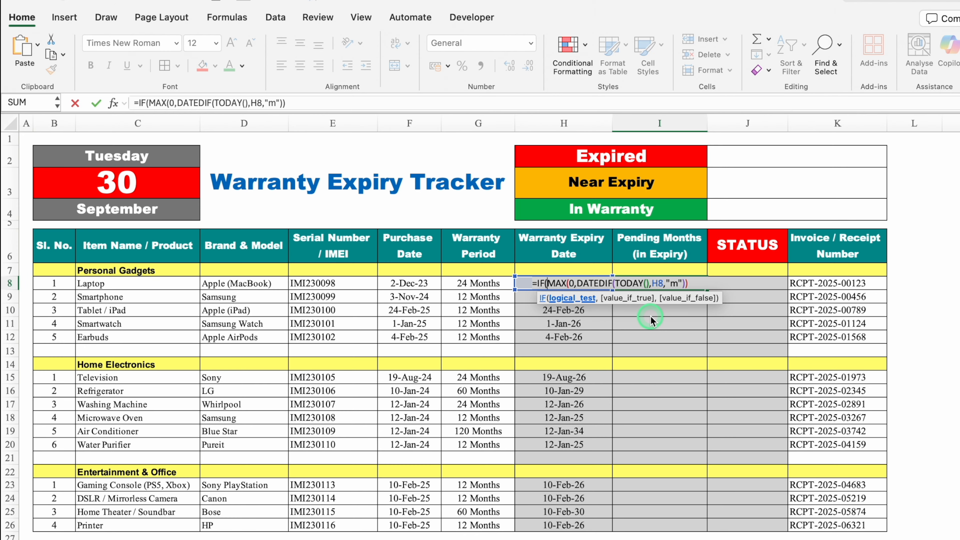
pyautogui.write('Today()')
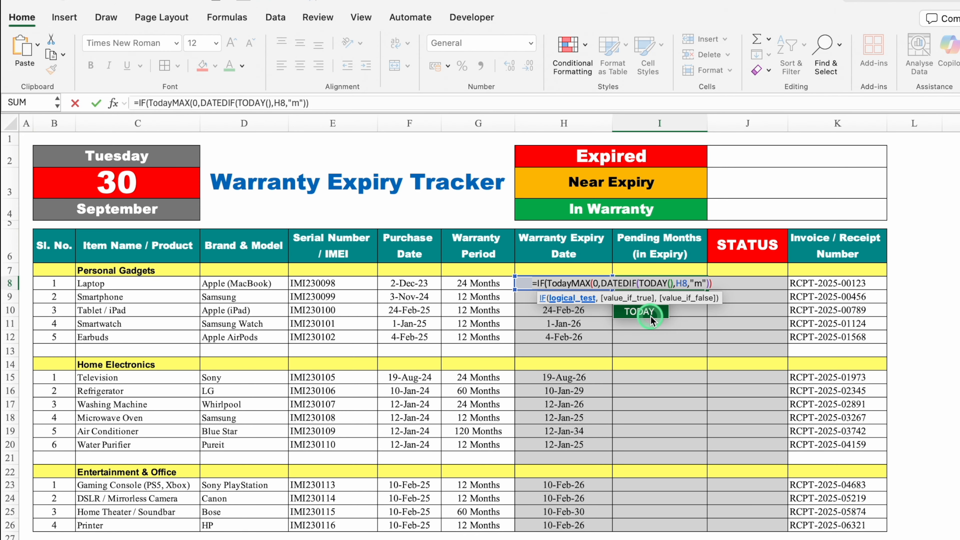
pyautogui.press('BackSpace')
pyautogui.press('BackSpace')
pyautogui.press('BackSpace')
pyautogui.press('BackSpace')
pyautogui.press('BackSpace')
pyautogui.press('BackSpace')
pyautogui.press('BackSpace')
pyautogui.press('BackSpace')
pyautogui.press('BackSpace')
pyautogui.press('BackSpace')
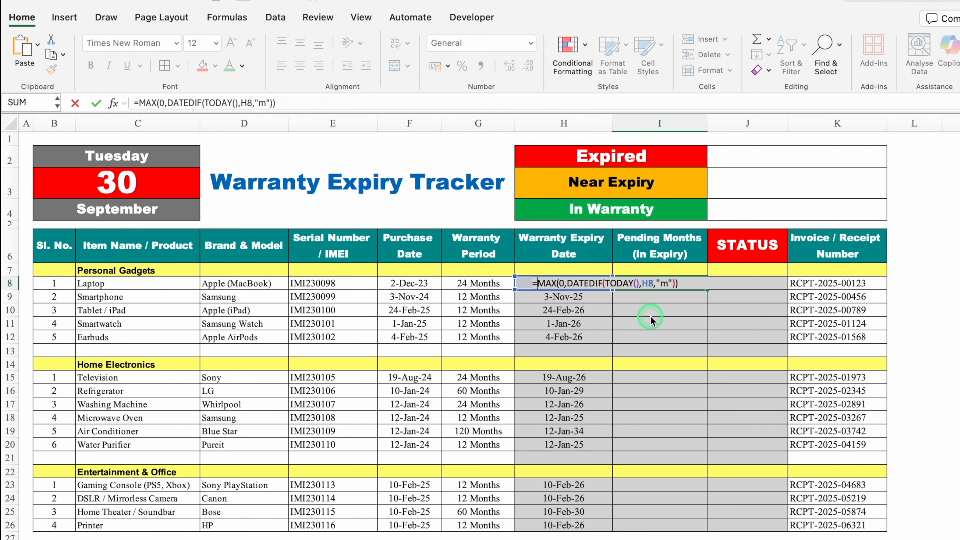
# Step: Insert an IF function in front of MAX in the I8 formula, with H8<TODAY() as its logical test
pyautogui.write('IF')
pyautogui.doubleClick(649, 317)
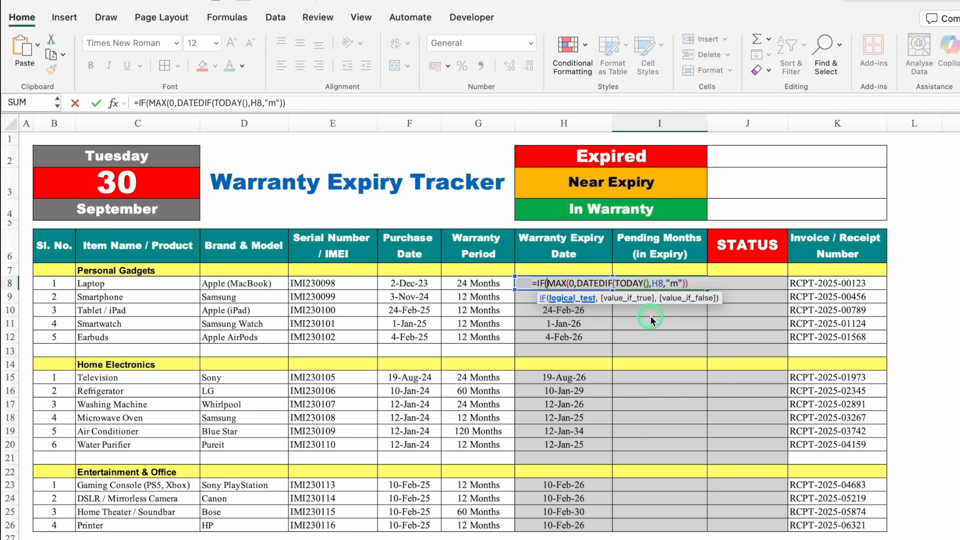
pyautogui.click(576, 247)
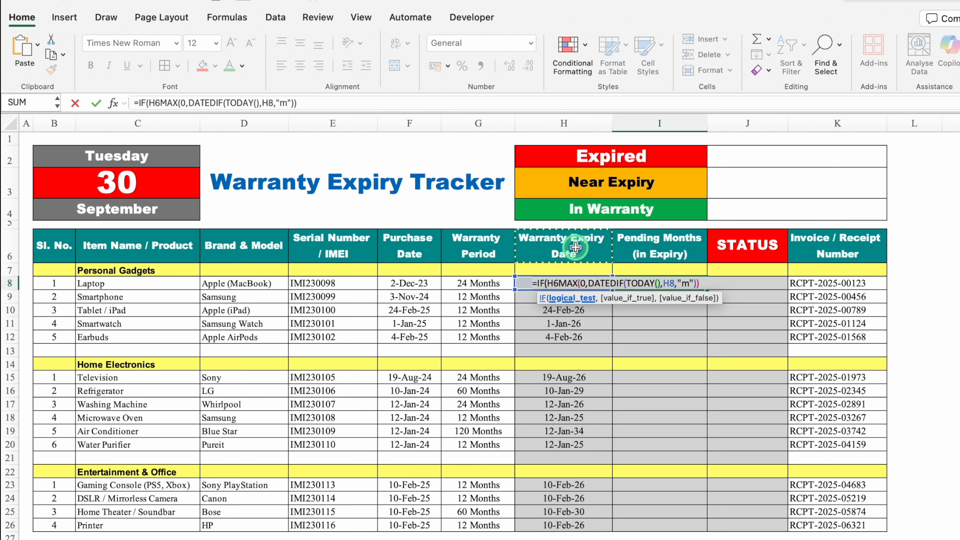
pyautogui.press('Down')
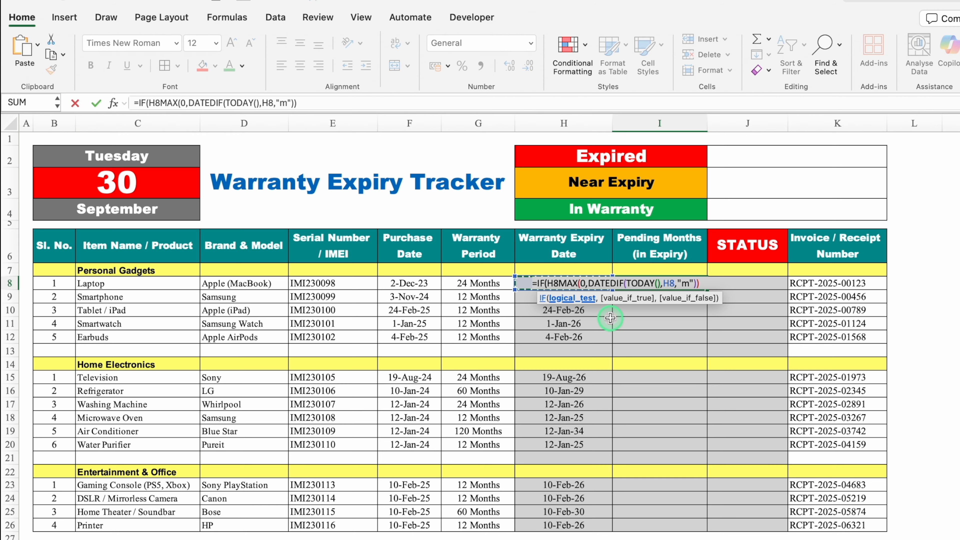
pyautogui.write('<')
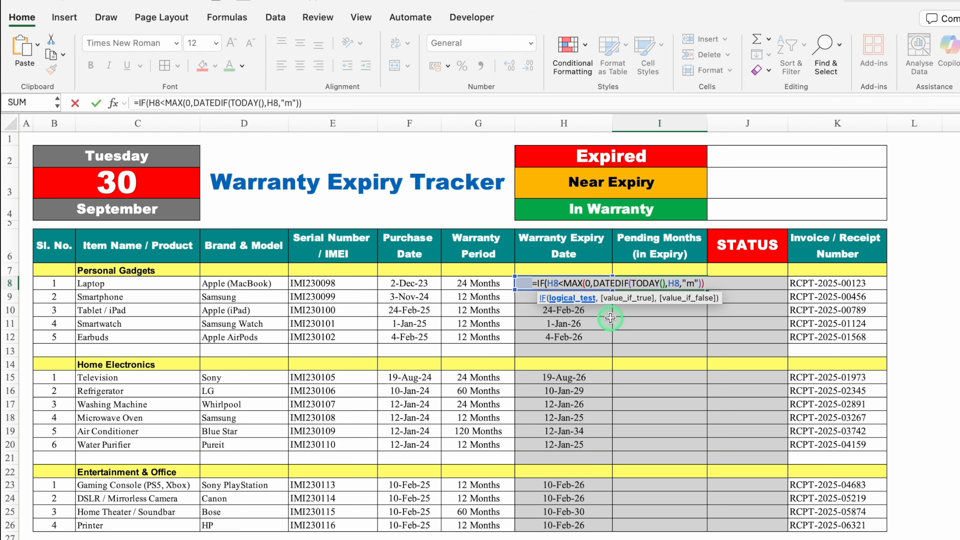
pyautogui.write('TODAY')
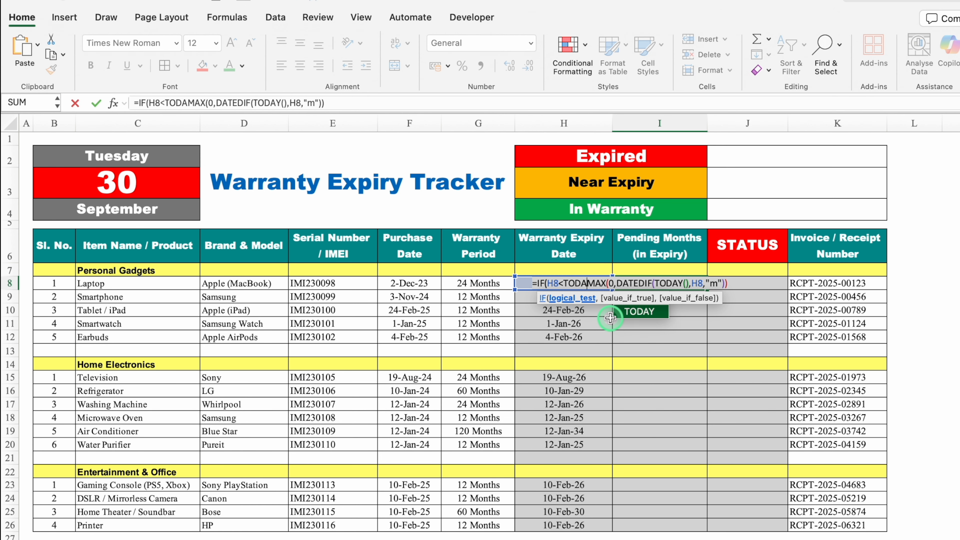
pyautogui.write('()')
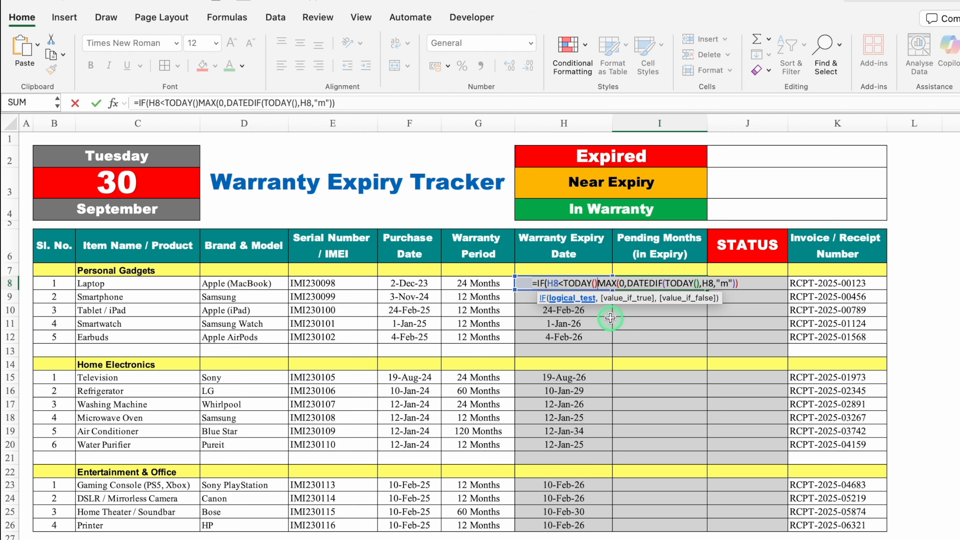
# Step: Complete the I8 IF function so it returns "Expired" when true and the existing MAX expression when false, and enter the formula
pyautogui.write(',"Expired"')
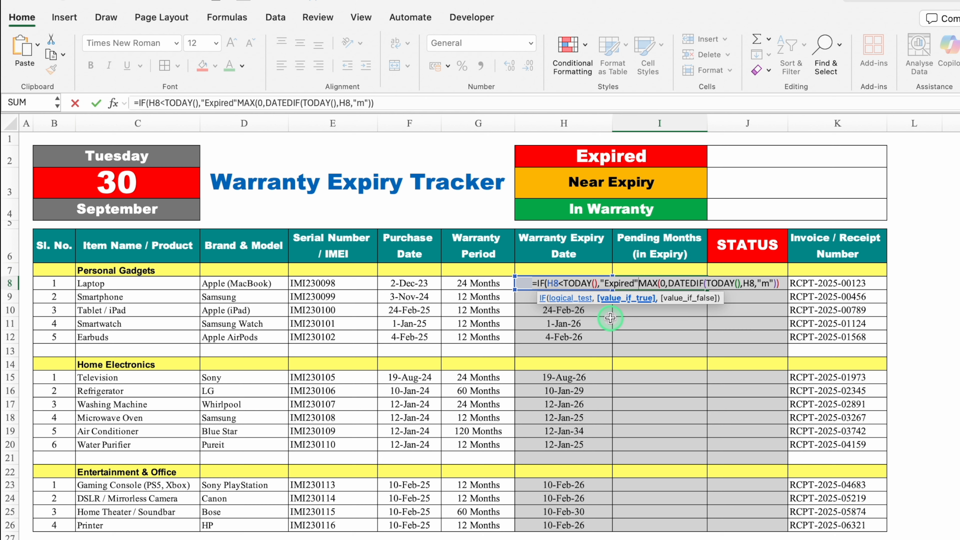
pyautogui.write(',')
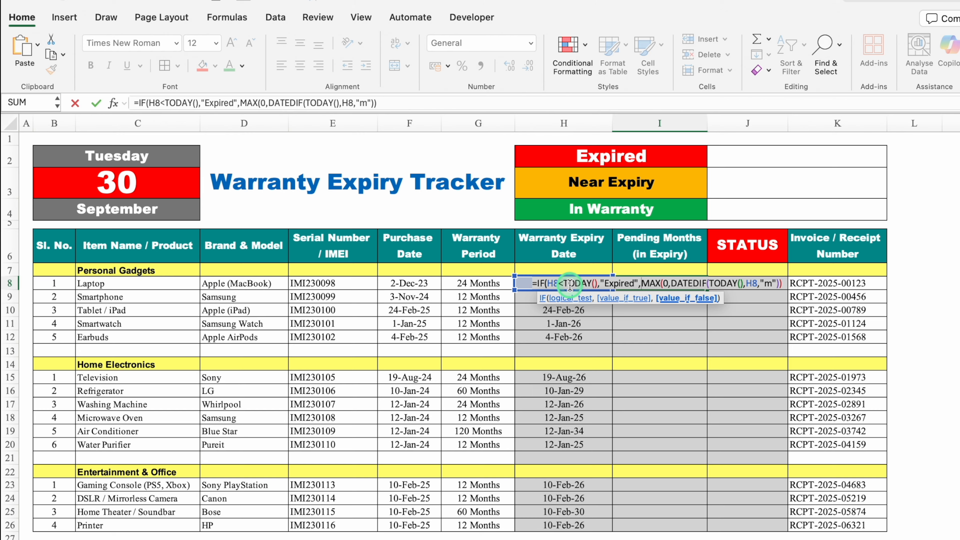
pyautogui.click(785, 283)
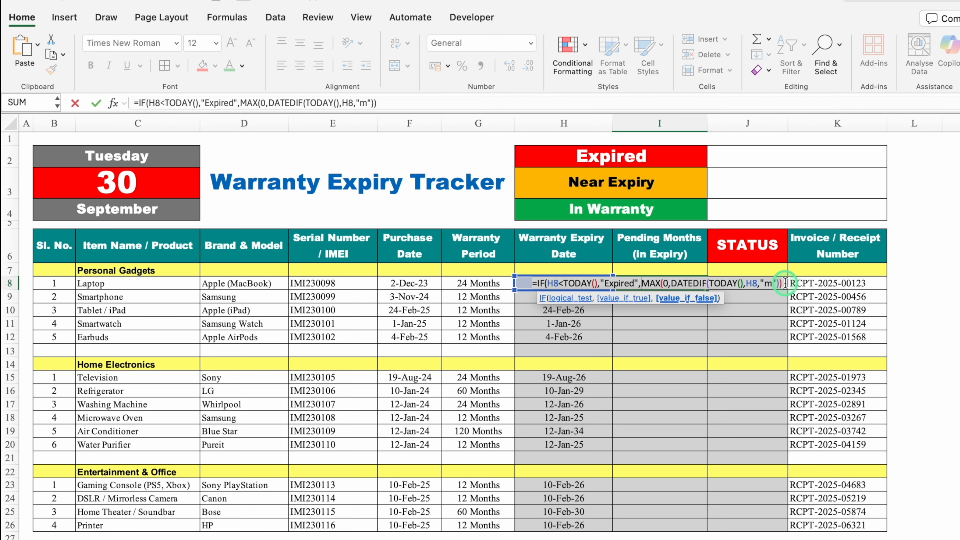
pyautogui.click(785, 283)
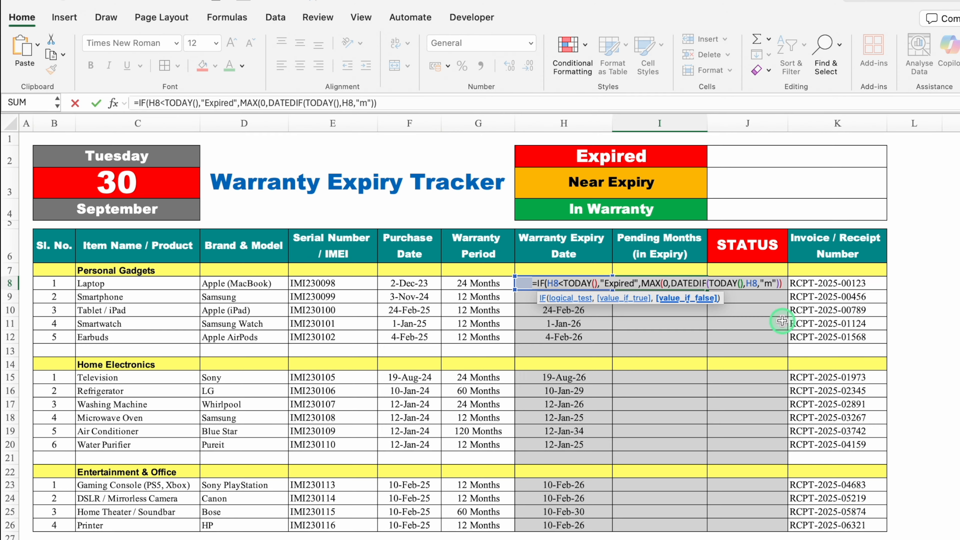
pyautogui.write(')')
pyautogui.press('Return')
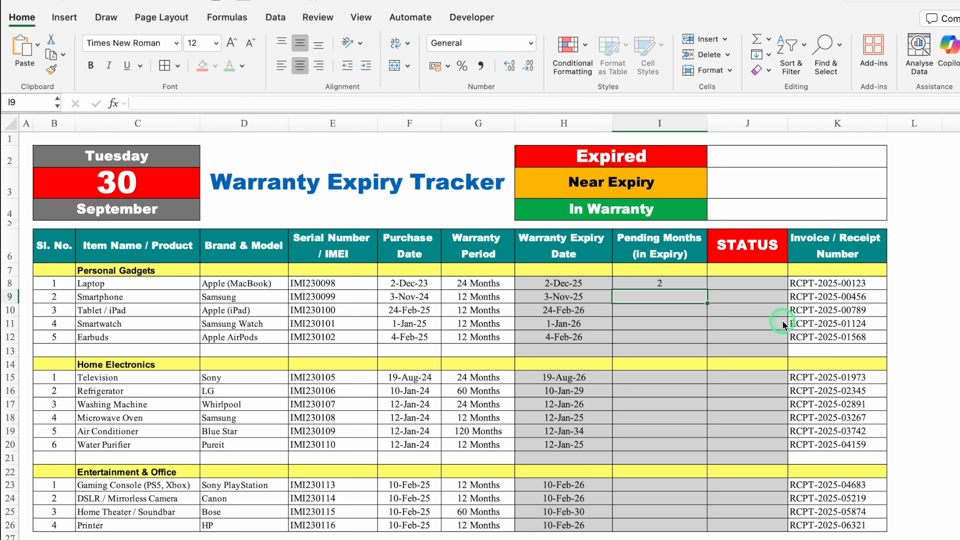
# Step: Try filling the I8 IF formula down to I26, check the result in I14, and undo the fill
pyautogui.click(703, 288)
pyautogui.moveTo(706, 290); pyautogui.dragTo(706, 526)
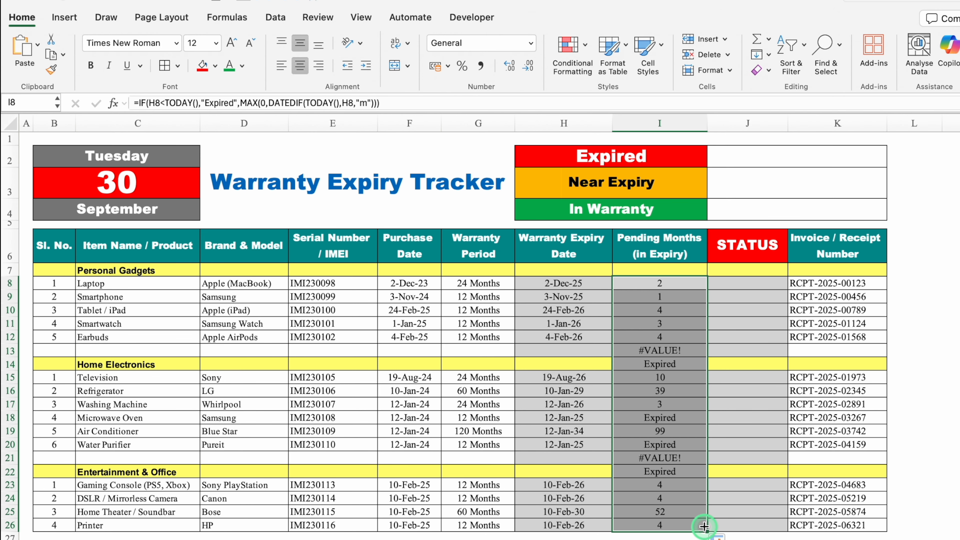
pyautogui.click(682, 364)
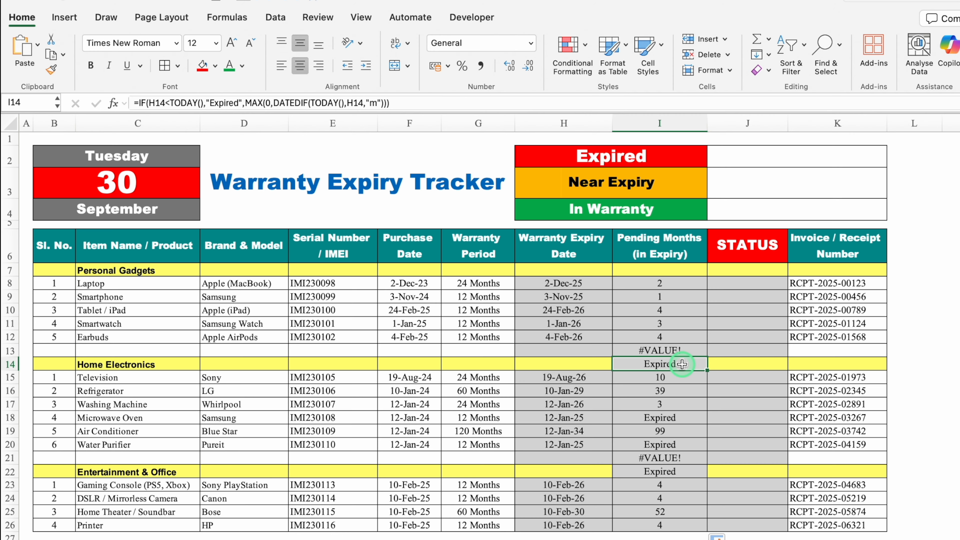
pyautogui.press('super+z')
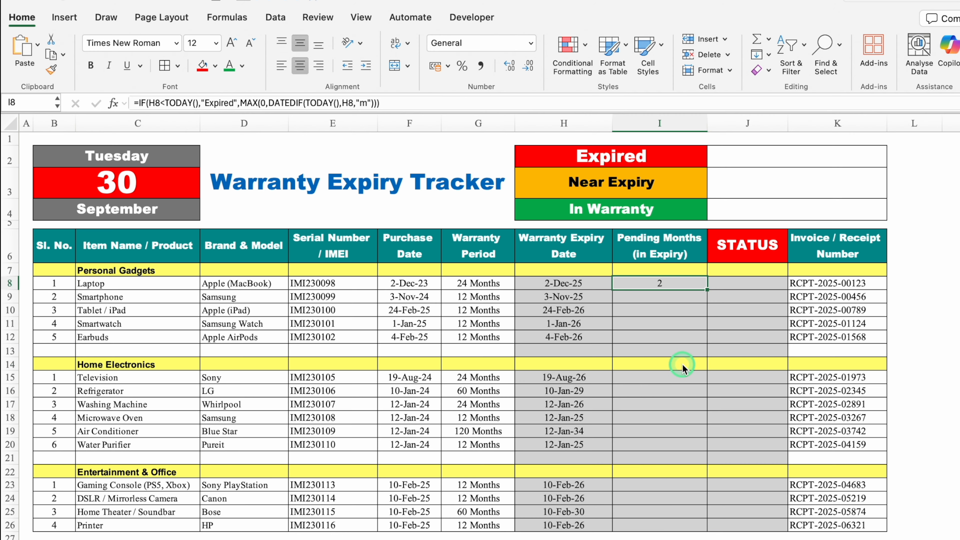
# Step: Wrap the I8 formula in IFERROR with an empty text result, giving =IFERROR(IF(H8<TODAY(),"Expired",MAX(0,DATEDIF(TODAY(),H8,"m"))),"")
pyautogui.doubleClick(654, 283)
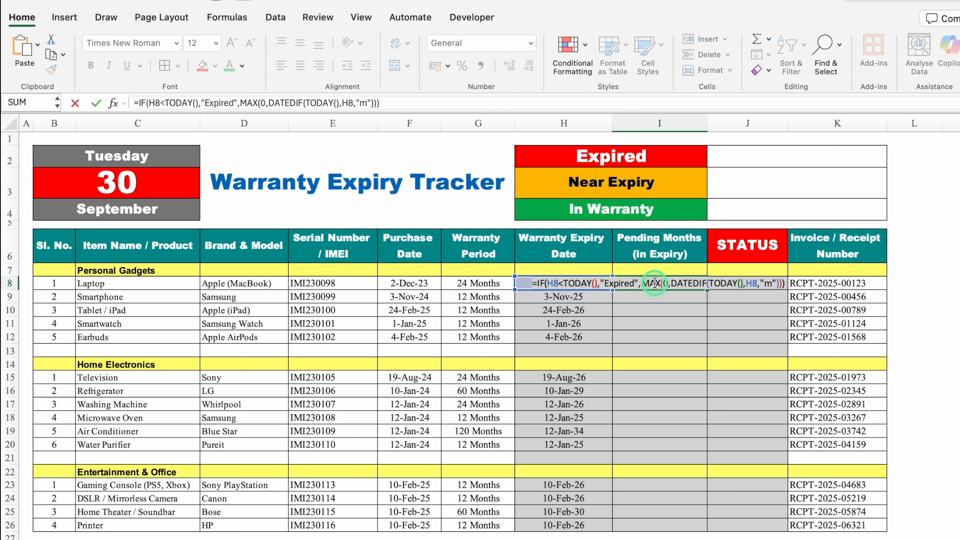
pyautogui.click(536, 282)
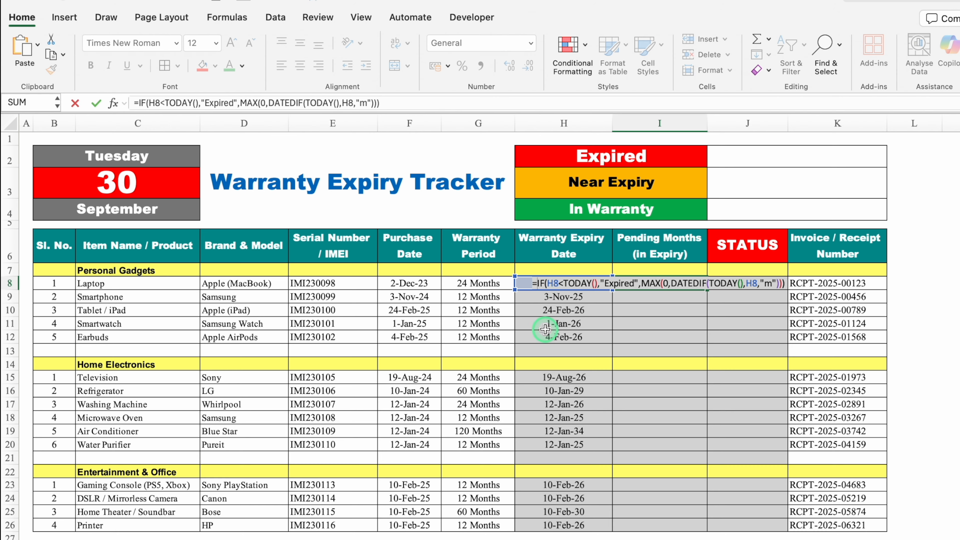
pyautogui.write('IFE')
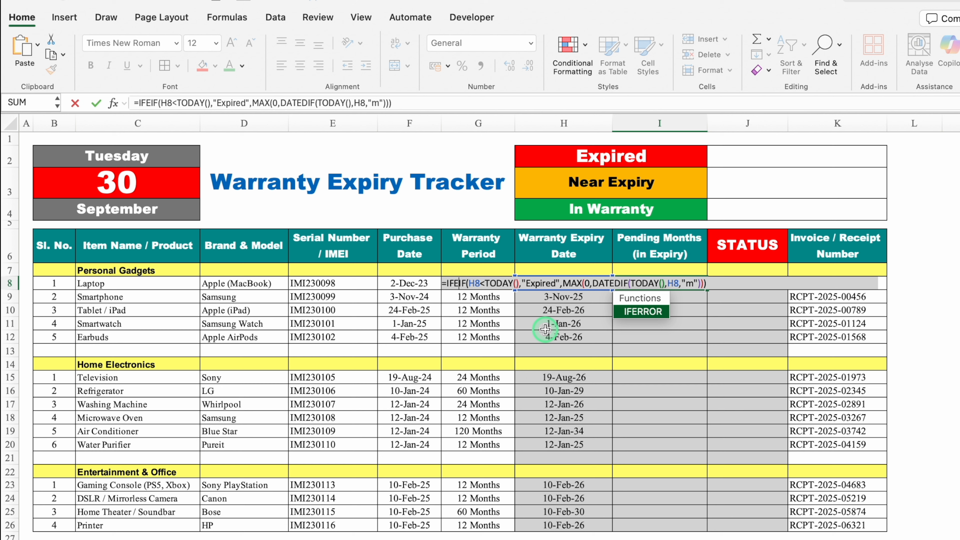
pyautogui.doubleClick(655, 316)
pyautogui.click(732, 284)
pyautogui.write(',')
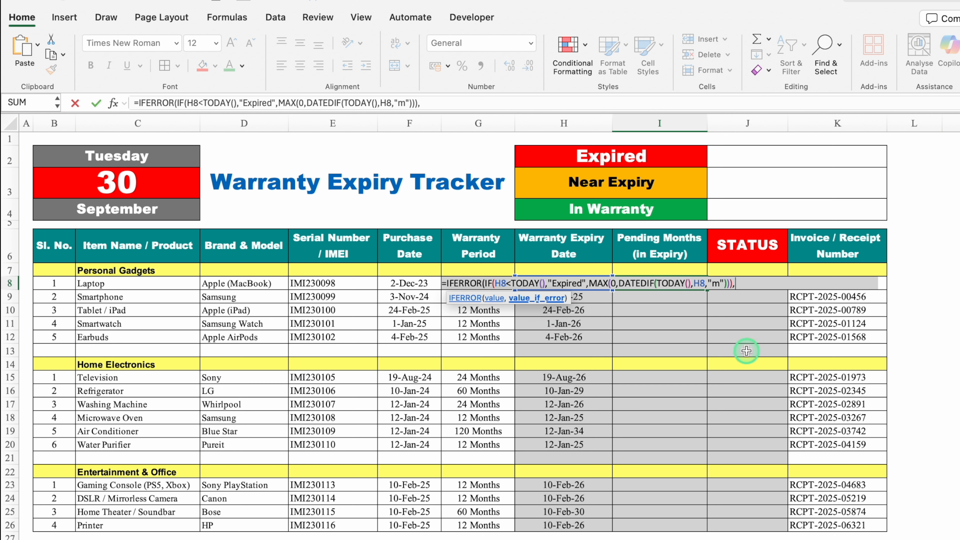
pyautogui.write('"")')
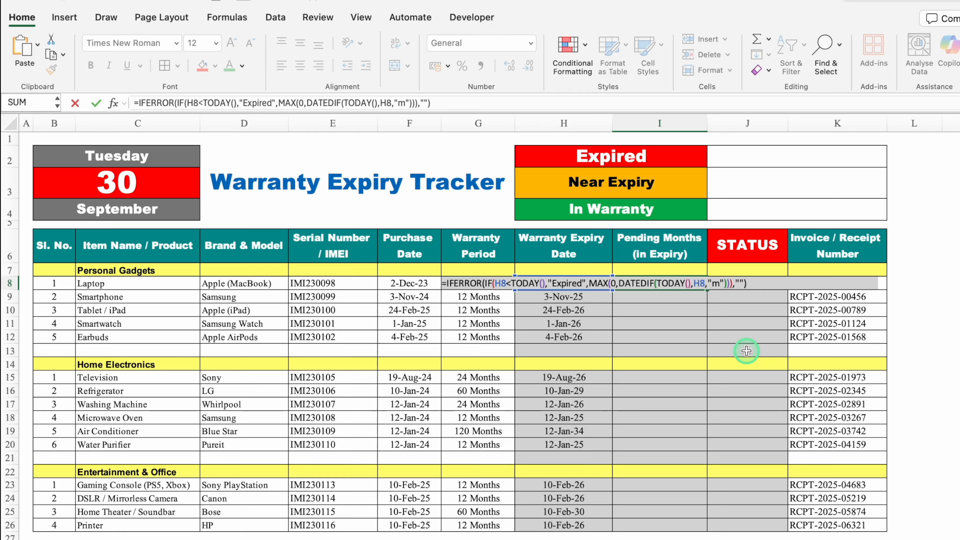
pyautogui.press('Return')
# Step: Try filling the I8 IFERROR formula down to I26, and undo the fill
pyautogui.click(699, 285)
pyautogui.moveTo(706, 290); pyautogui.dragTo(697, 528)
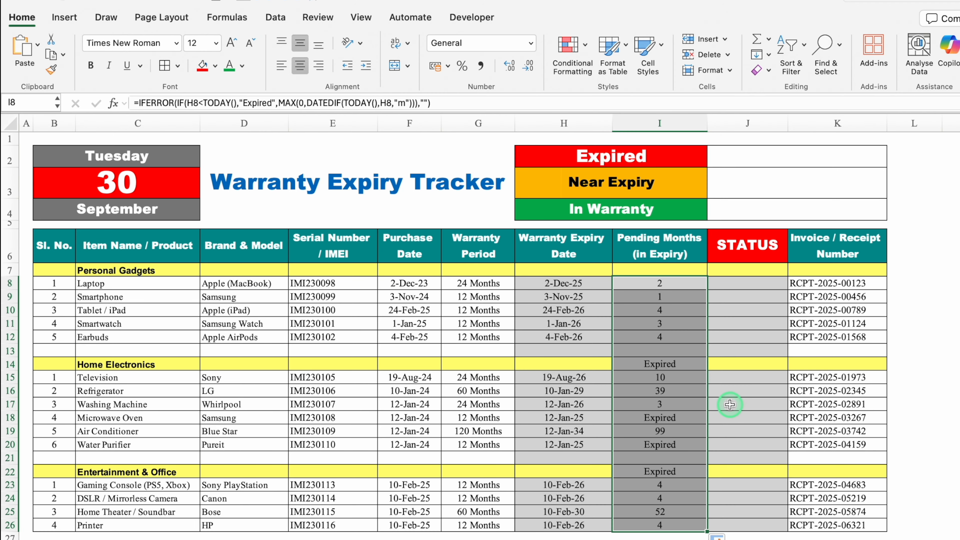
pyautogui.press('super+z')
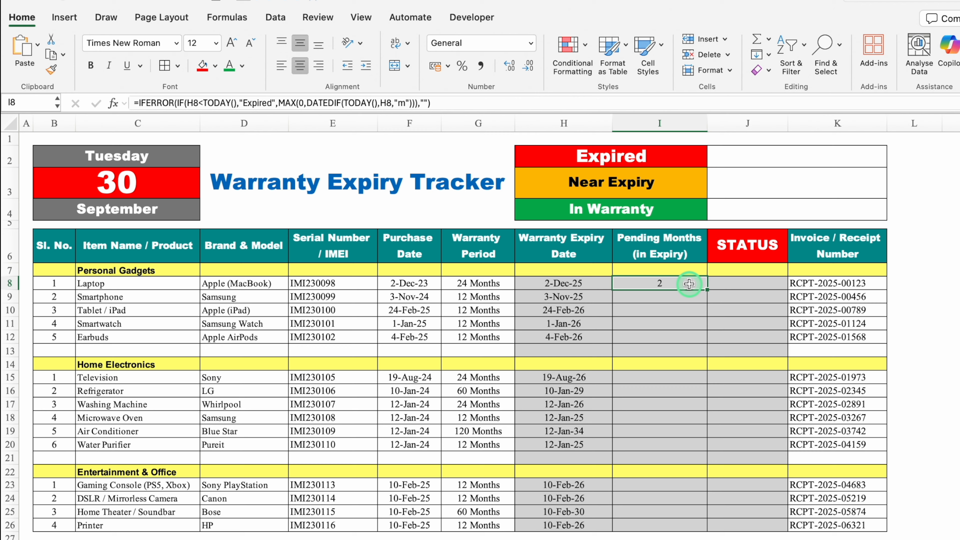
# Step: Apply the custom number format # "Months" to the pending months cell I8
pyautogui.press('super+1')
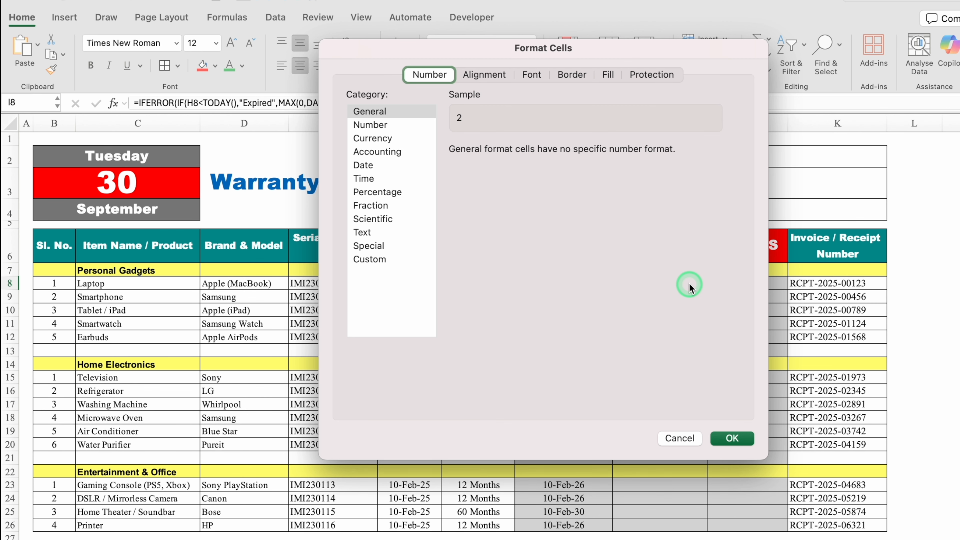
pyautogui.click(379, 259)
pyautogui.moveTo(507, 167); pyautogui.dragTo(444, 167)
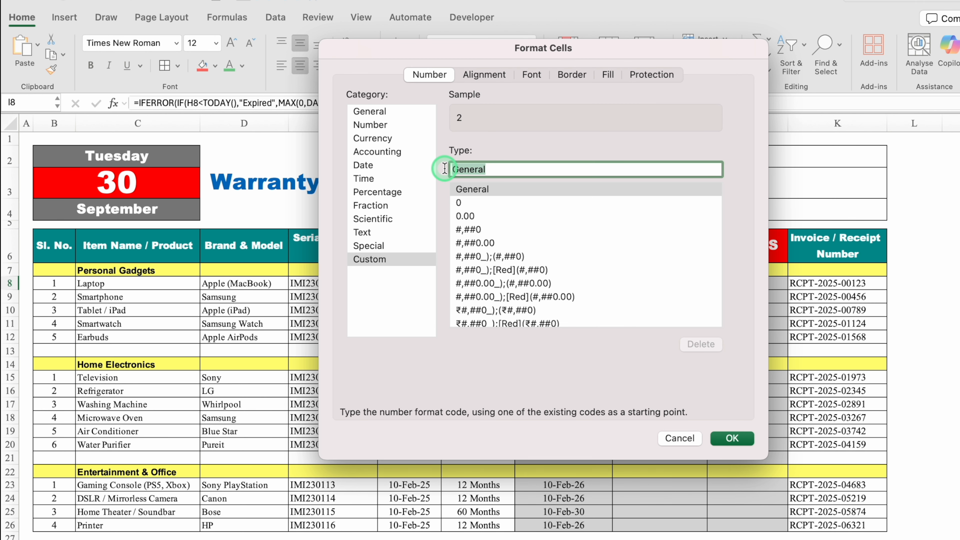
pyautogui.press('BackSpace')
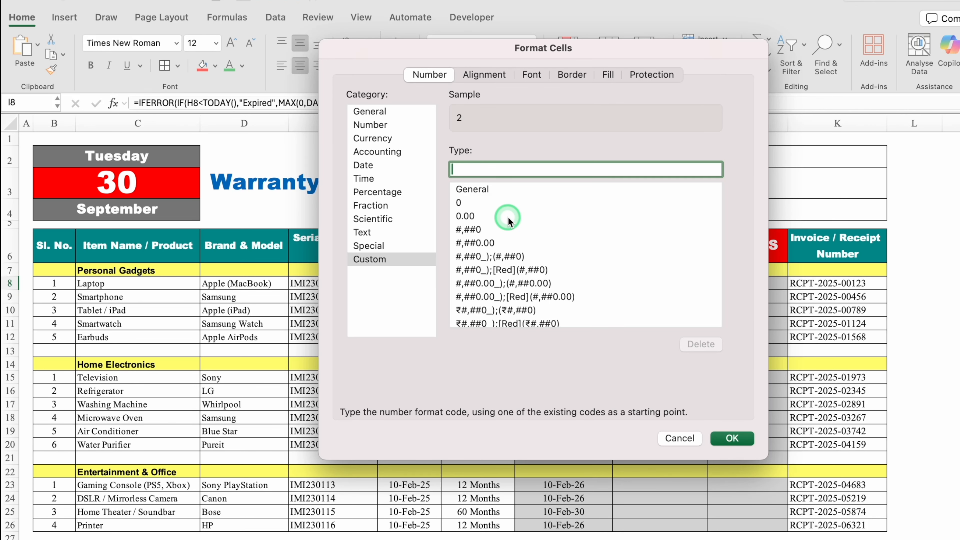
pyautogui.write('#')
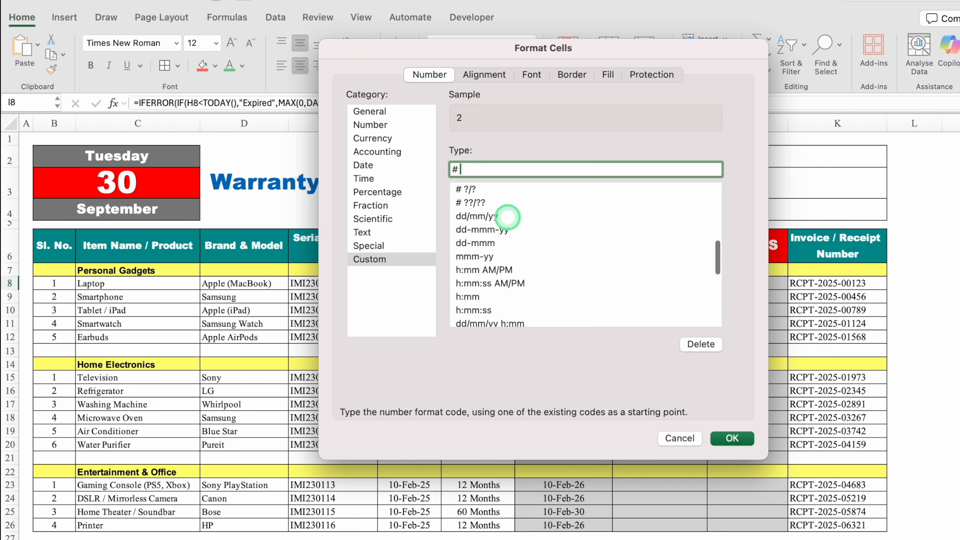
pyautogui.write(' "Mo')
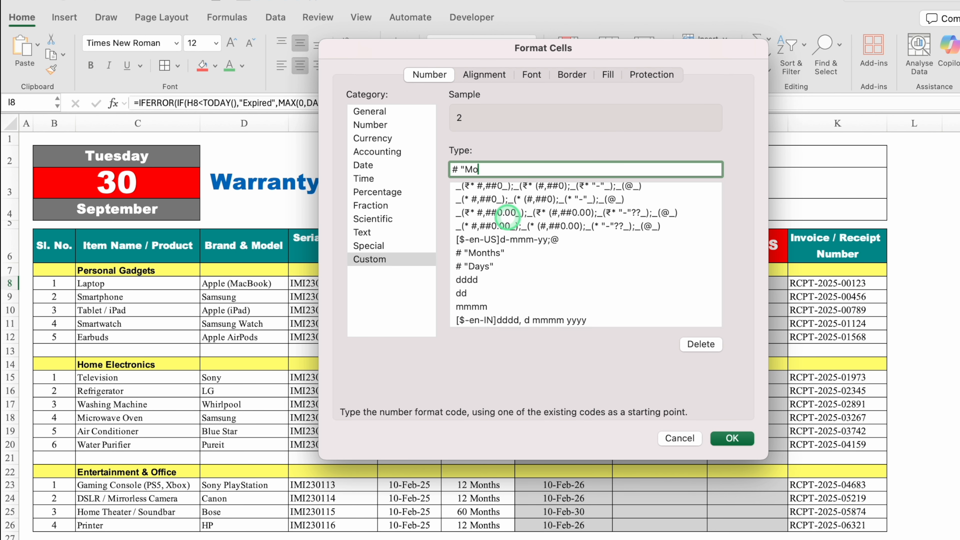
pyautogui.write('nths"')
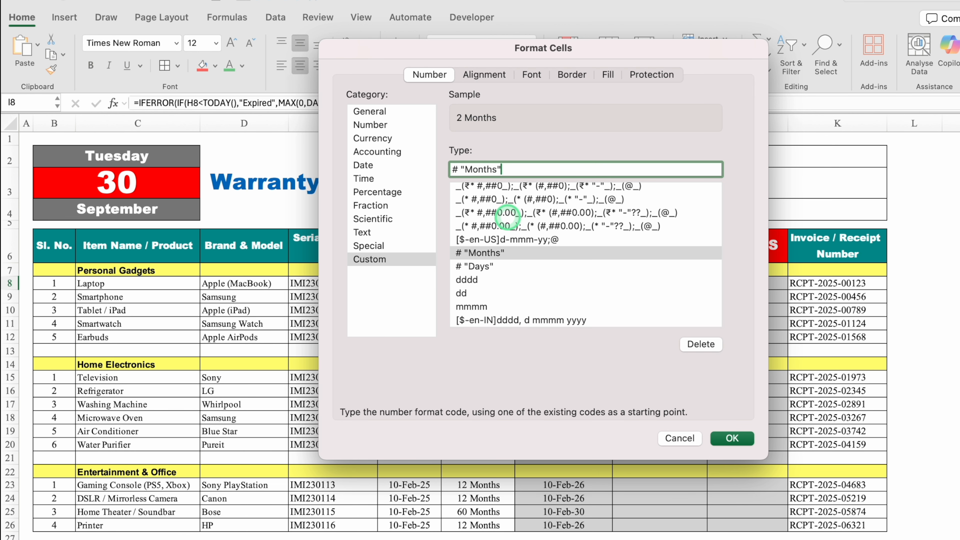
pyautogui.click(732, 439)
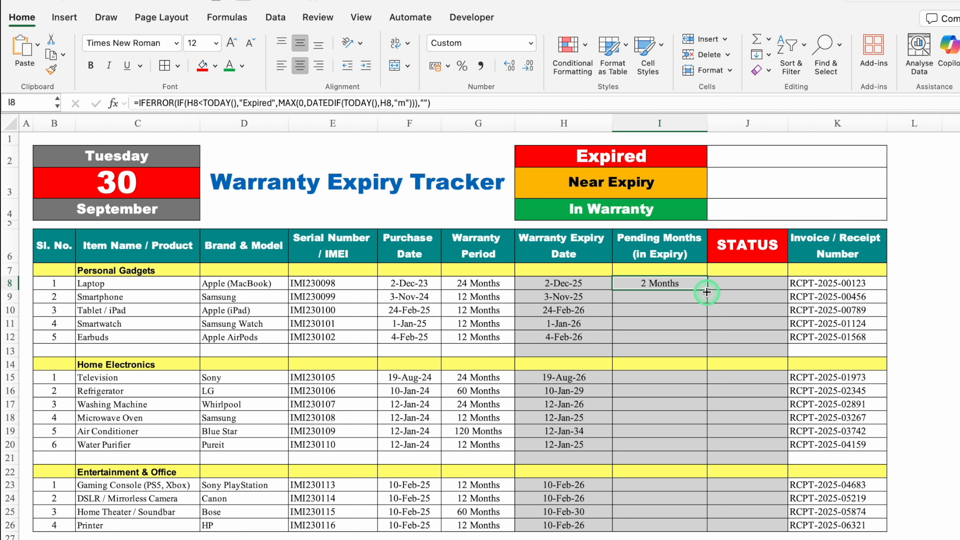
# Step: Fill the I8 pending months formula down to I12, and copy I12 into I15:I21 and I23:I26
pyautogui.moveTo(707, 291); pyautogui.dragTo(706, 340)
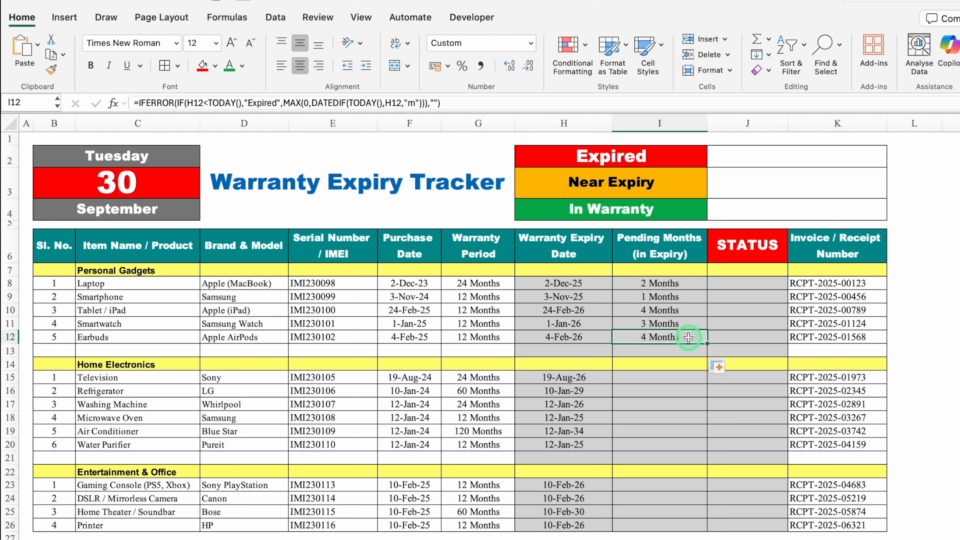
pyautogui.hotkey('ctrl', 'c')
pyautogui.moveTo(667, 377); pyautogui.dragTo(671, 458)
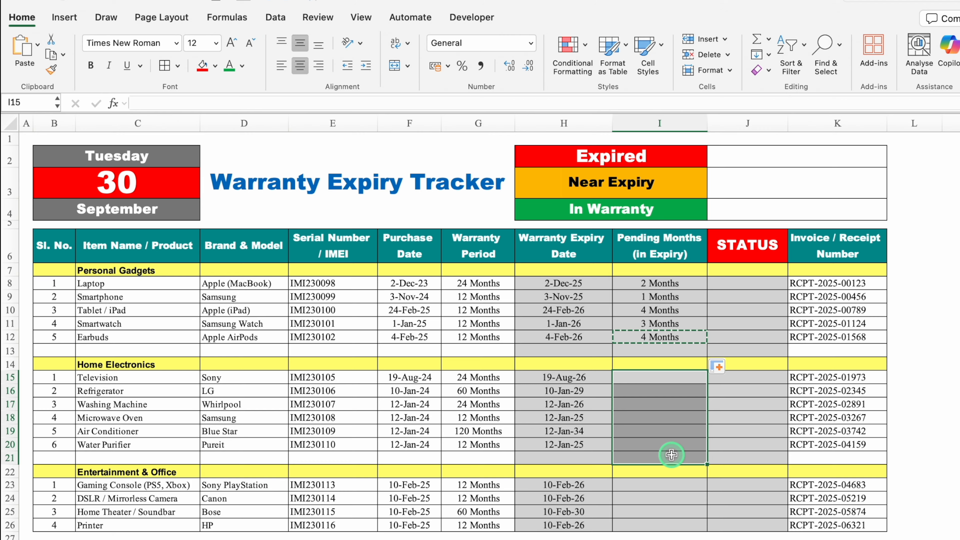
pyautogui.press('super+v')
pyautogui.moveTo(675, 485); pyautogui.dragTo(680, 527)
pyautogui.press('super+v')
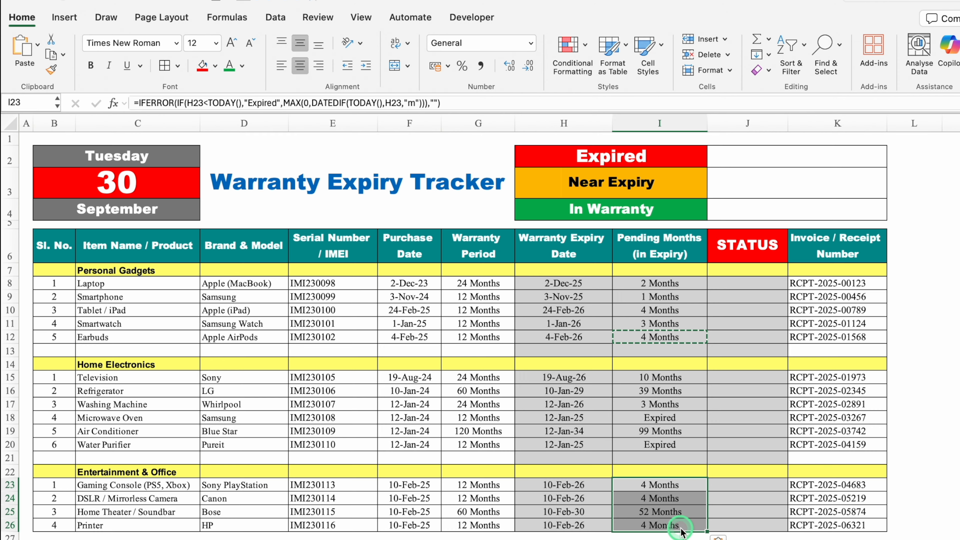
pyautogui.press('Escape')
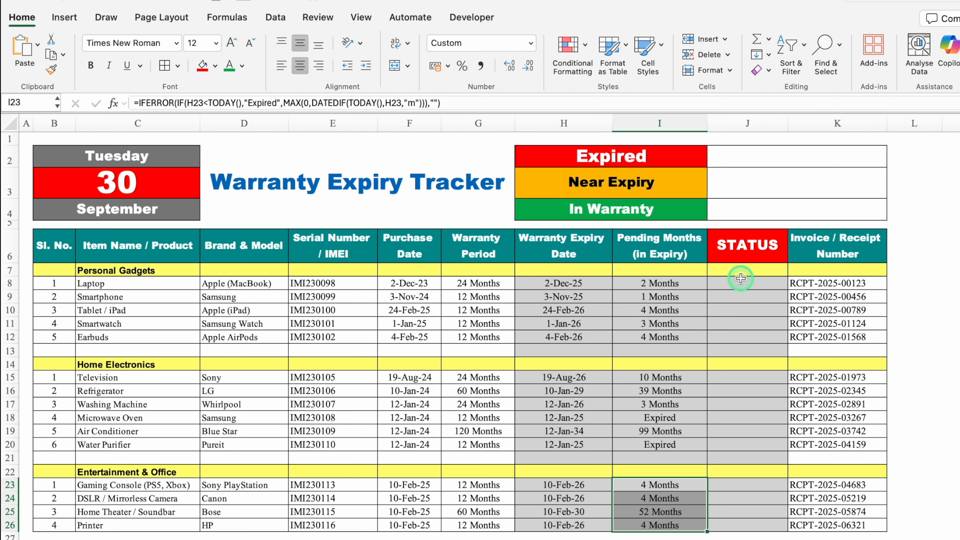
# Step: Begin the status formula in J8 with an IF that returns "Expired" when I8 is below zero: =IF(I8<0,"Expired",
pyautogui.click(740, 279)
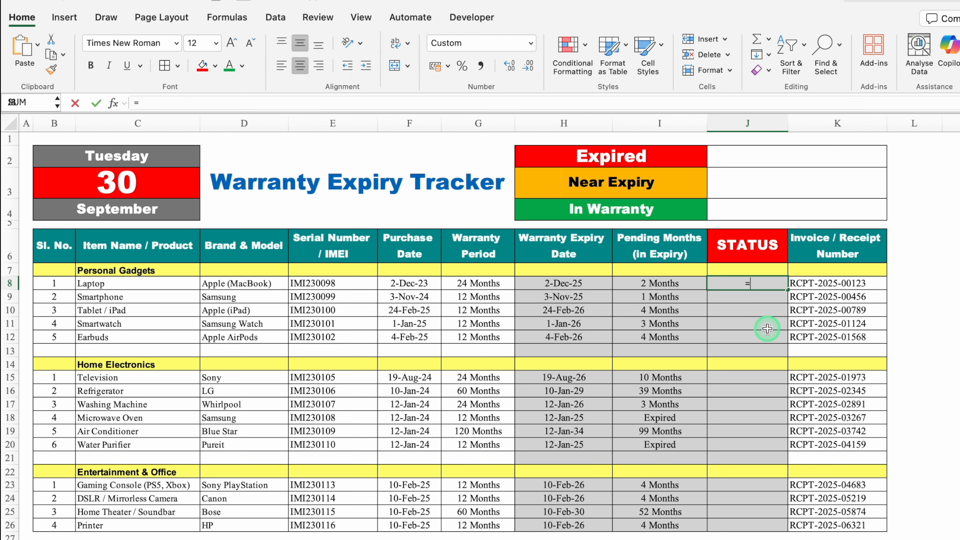
pyautogui.write('=IF')
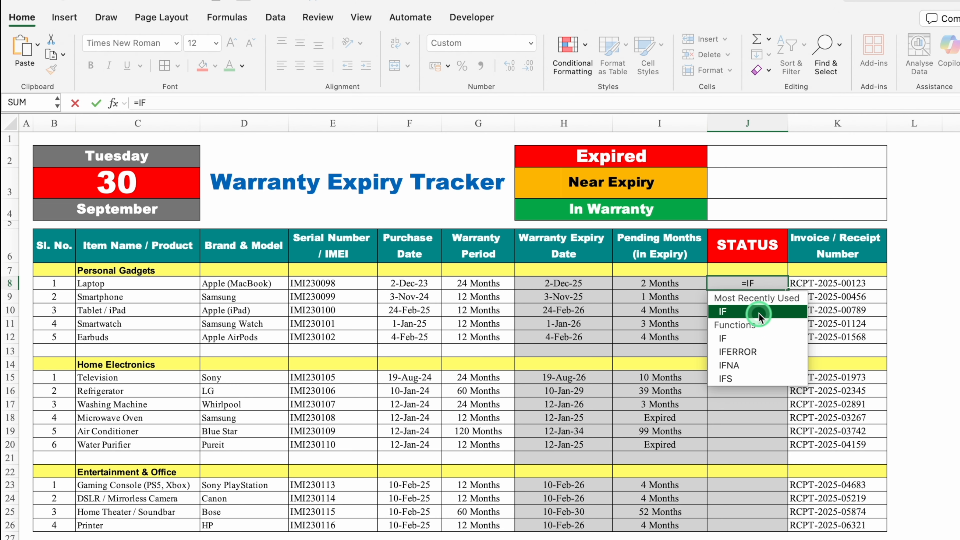
pyautogui.doubleClick(758, 313)
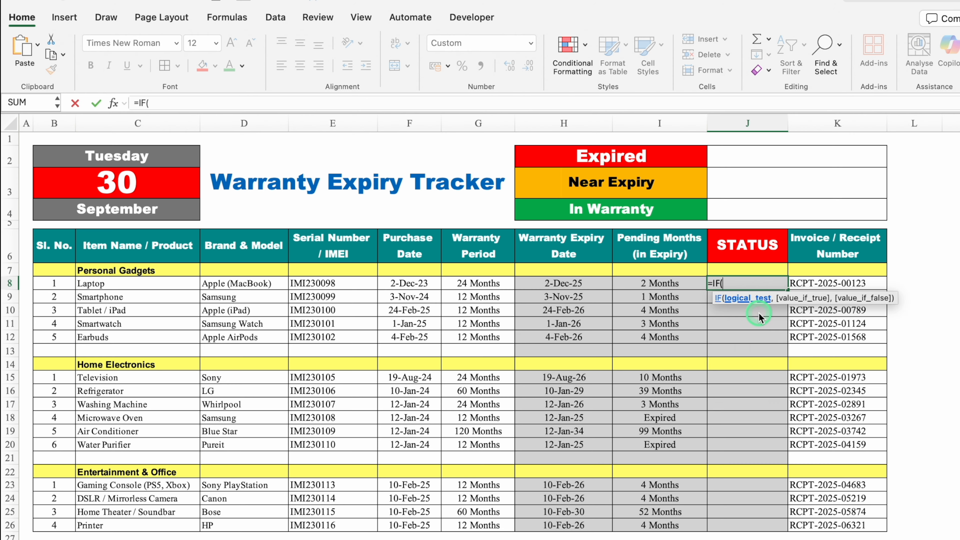
pyautogui.click(675, 283)
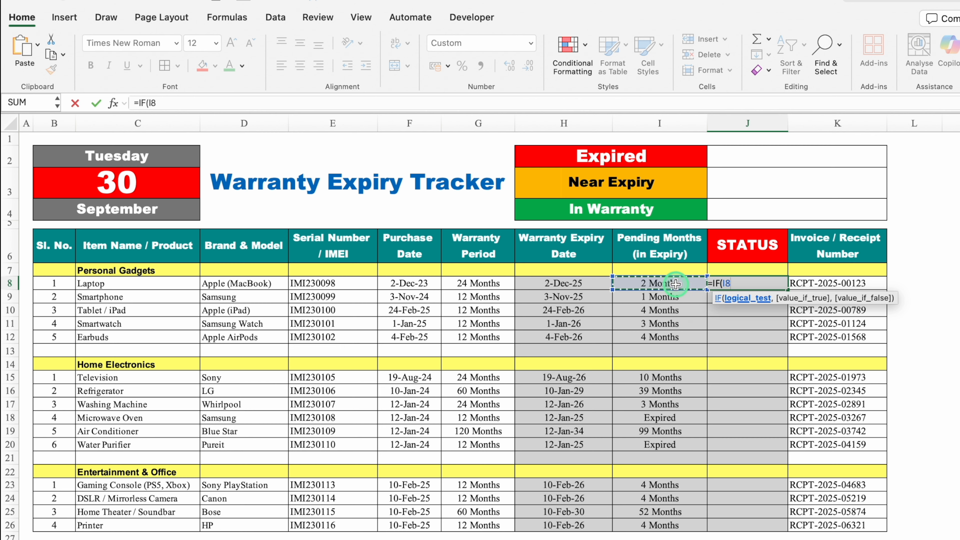
pyautogui.write('<0,"Expired')
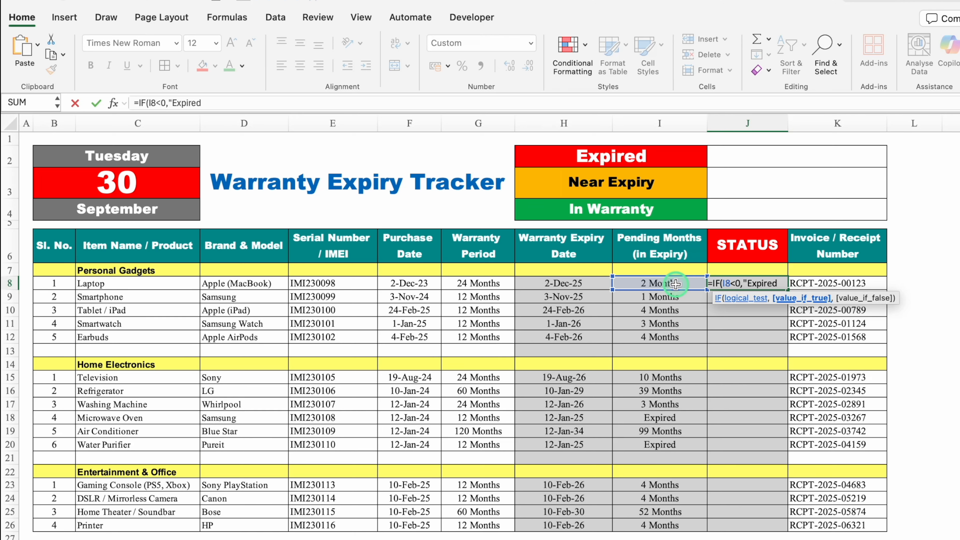
pyautogui.write('",')
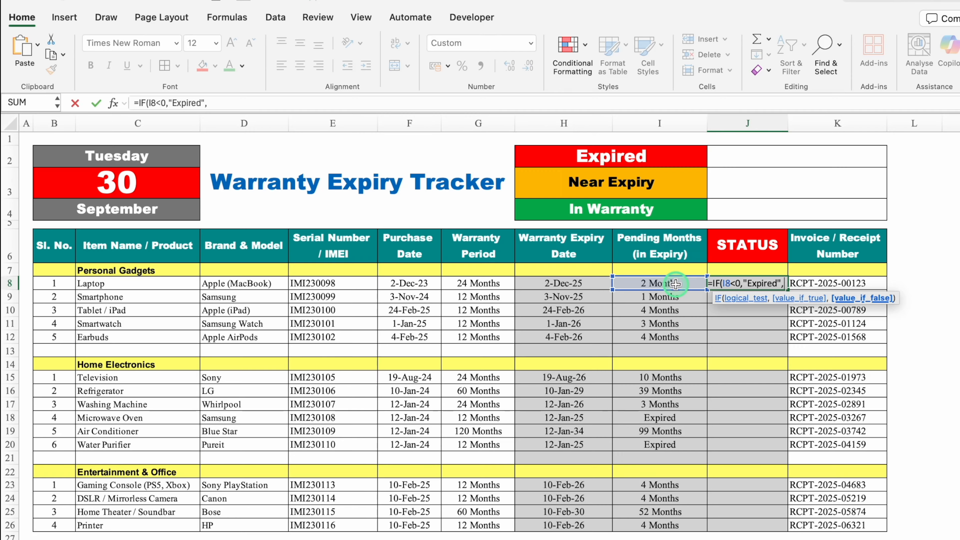
# Step: Complete the J8 formula with a nested IF: IF(I8=1,"Near Expiry","In Warranty")), and enter it
pyautogui.write('IF')
pyautogui.doubleClick(759, 309)
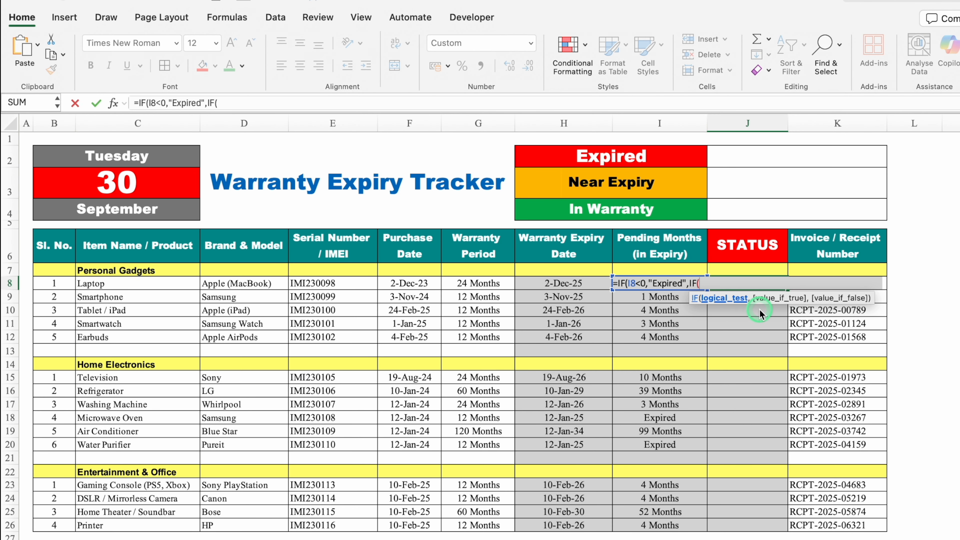
pyautogui.click(656, 247)
pyautogui.press('Down')
pyautogui.press('Down')
pyautogui.write('=1')
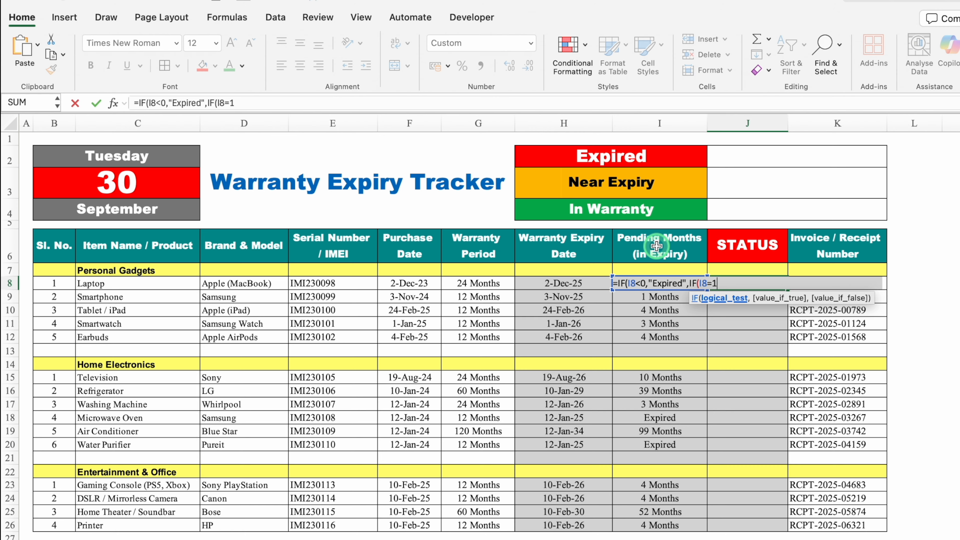
pyautogui.write(',"')
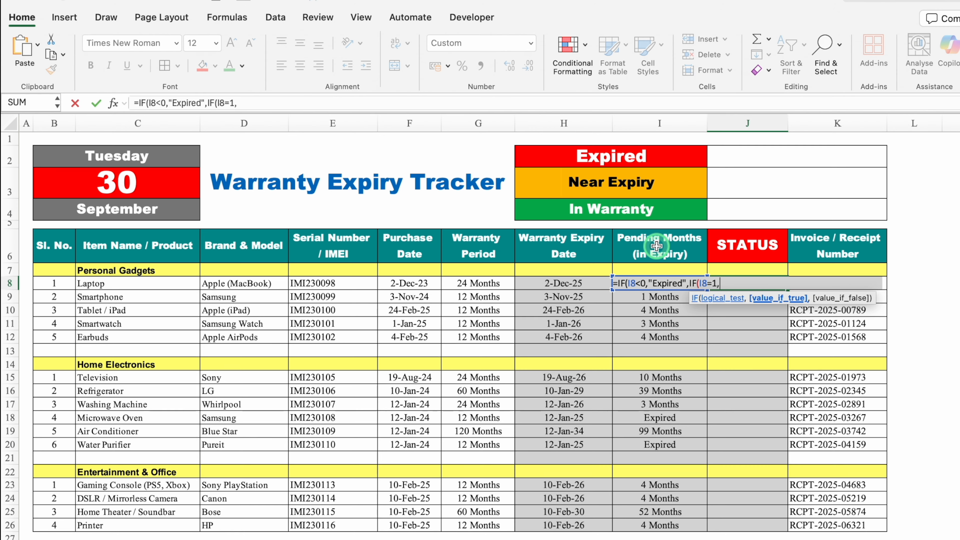
pyautogui.write('Near Expiry",')
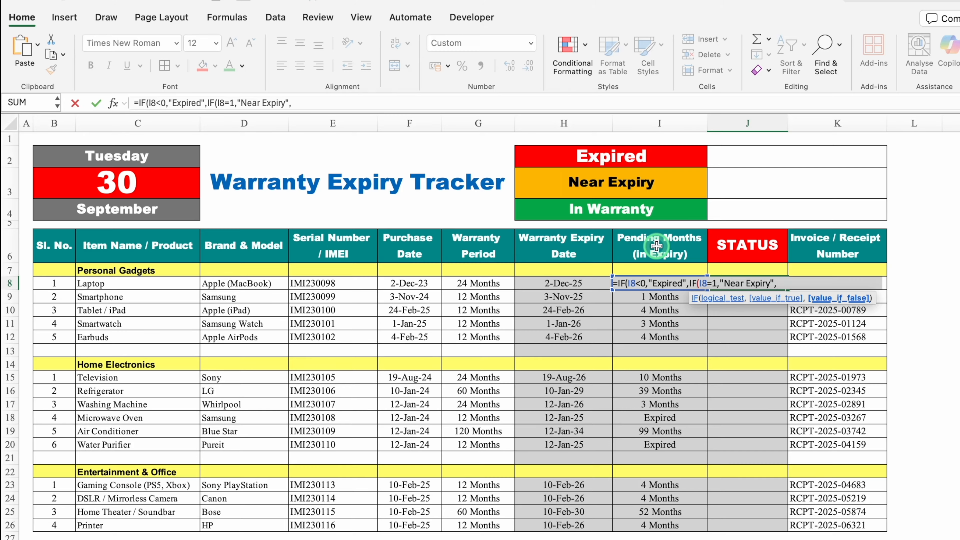
pyautogui.write('"In Warranty')
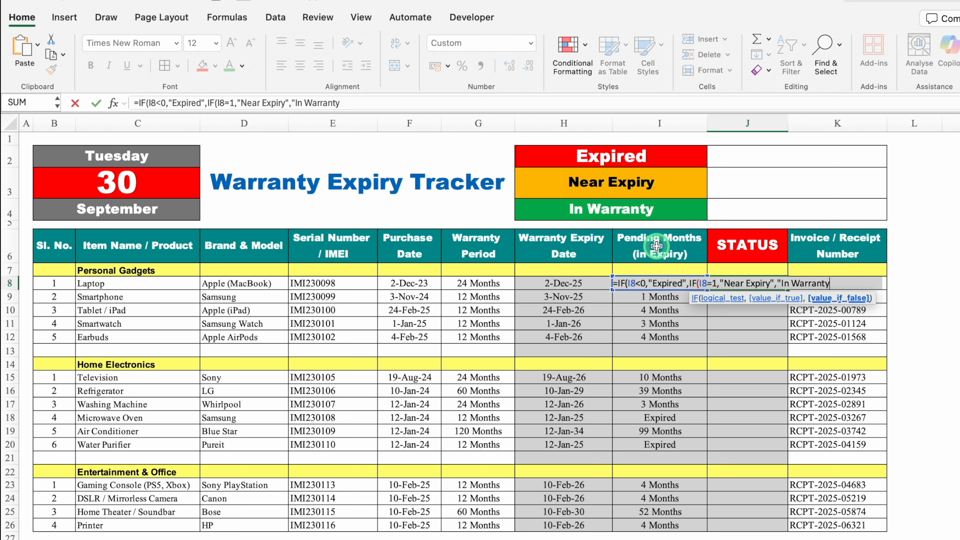
pyautogui.write('")')
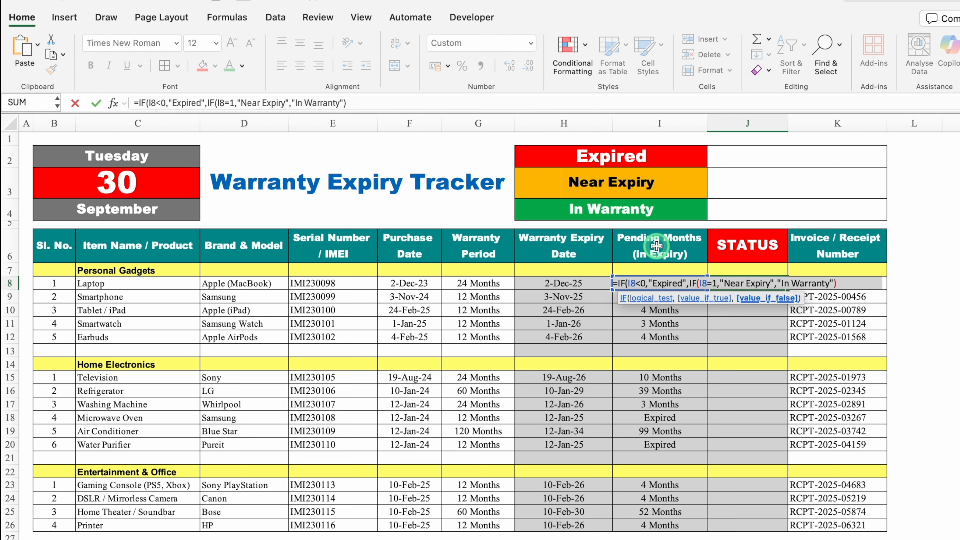
pyautogui.write(')')
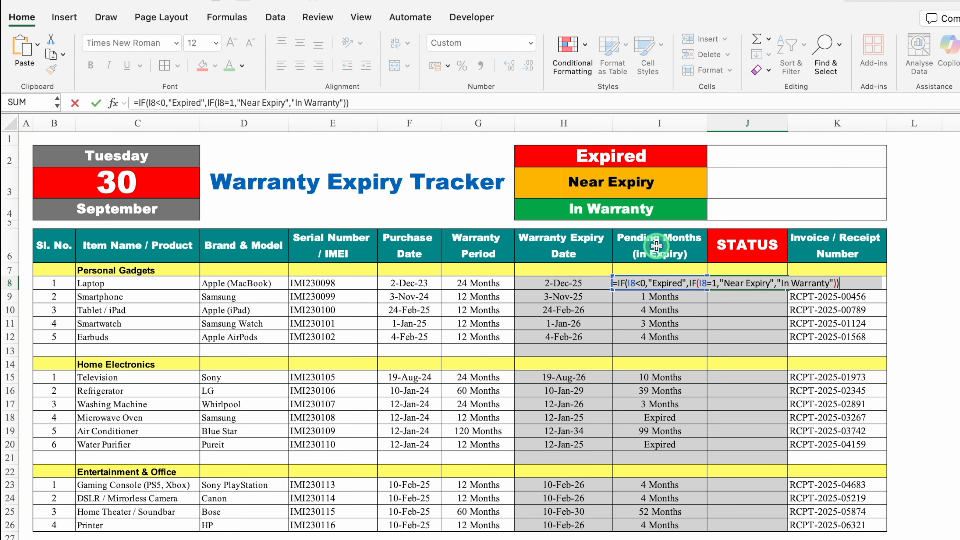
pyautogui.click(657, 246)
# Step: Try filling the J8 status formula down to J26, and undo the fill
pyautogui.click(760, 284)
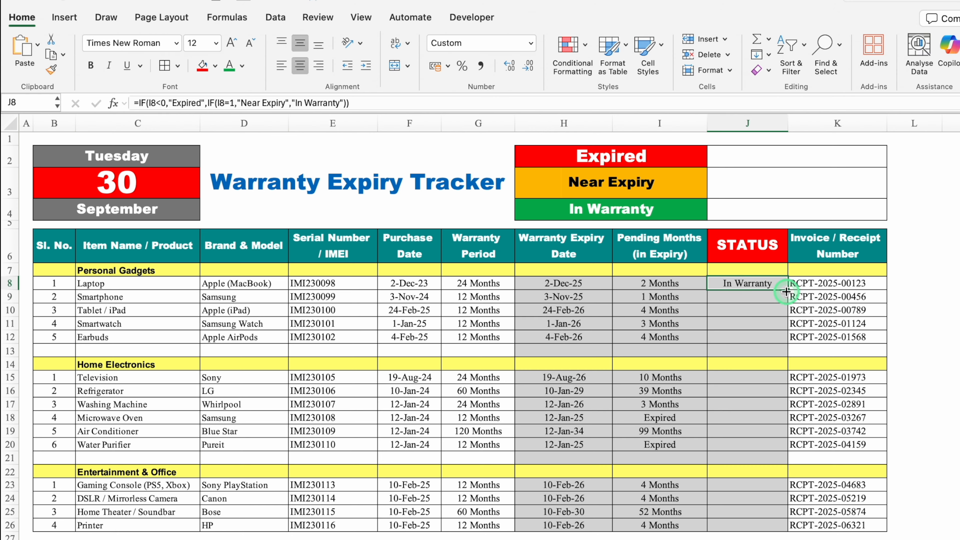
pyautogui.moveTo(786, 291); pyautogui.dragTo(766, 530)
pyautogui.click(726, 362)
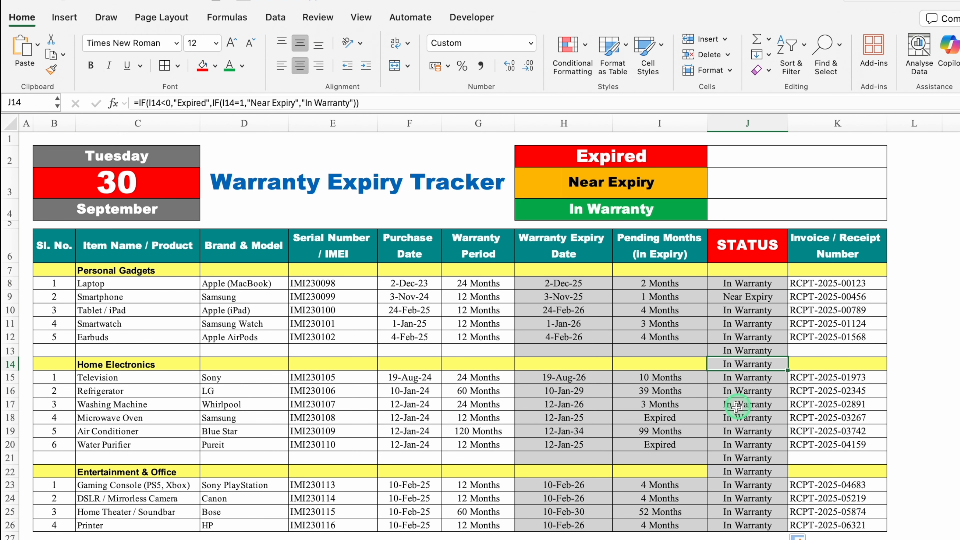
pyautogui.click(716, 420)
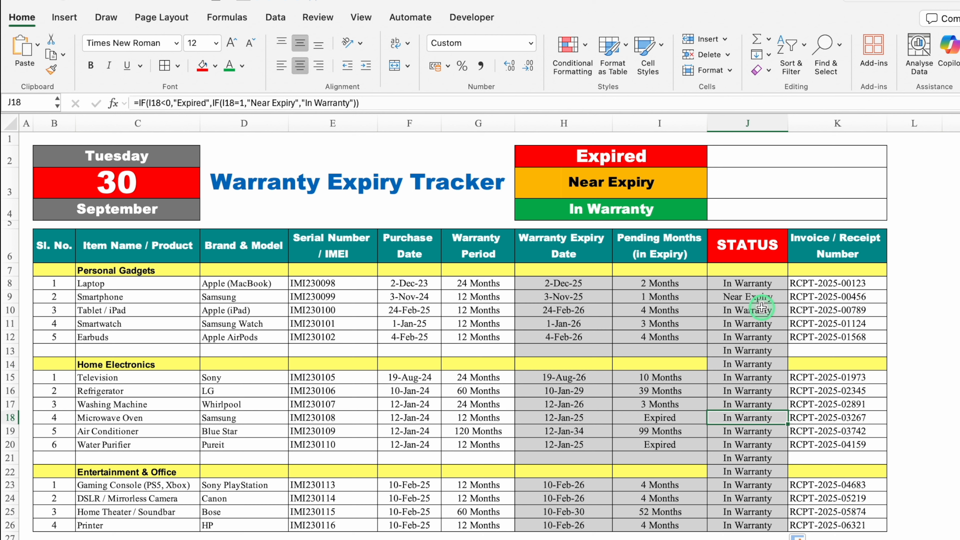
pyautogui.press('super+z')
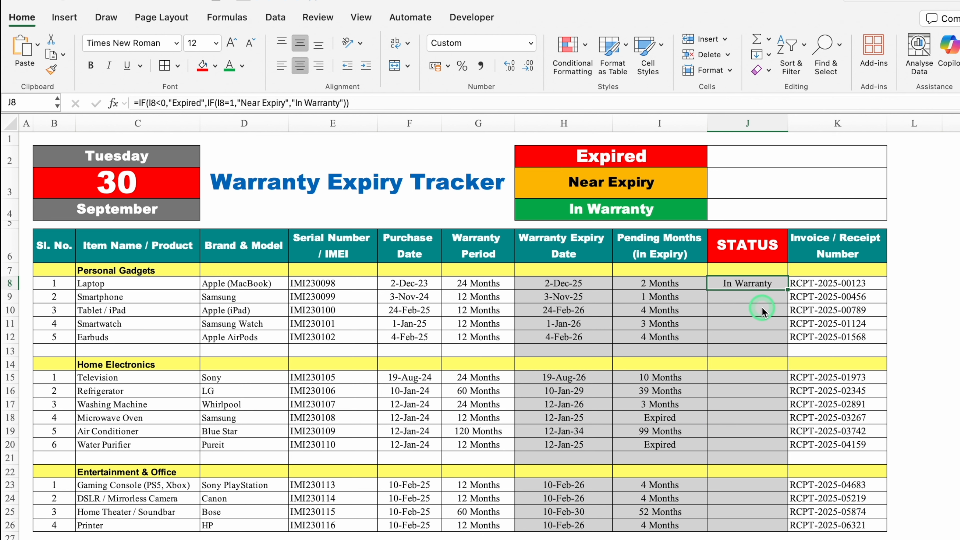
# Step: Insert an outer IF at the start of the J8 formula with the logical test I8="Expired"
pyautogui.doubleClick(742, 283)
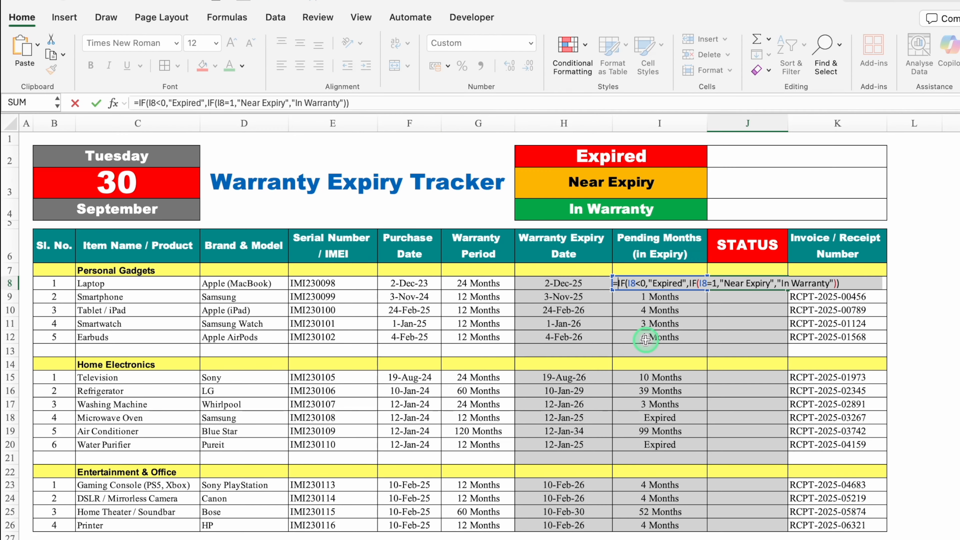
pyautogui.write('IF(')
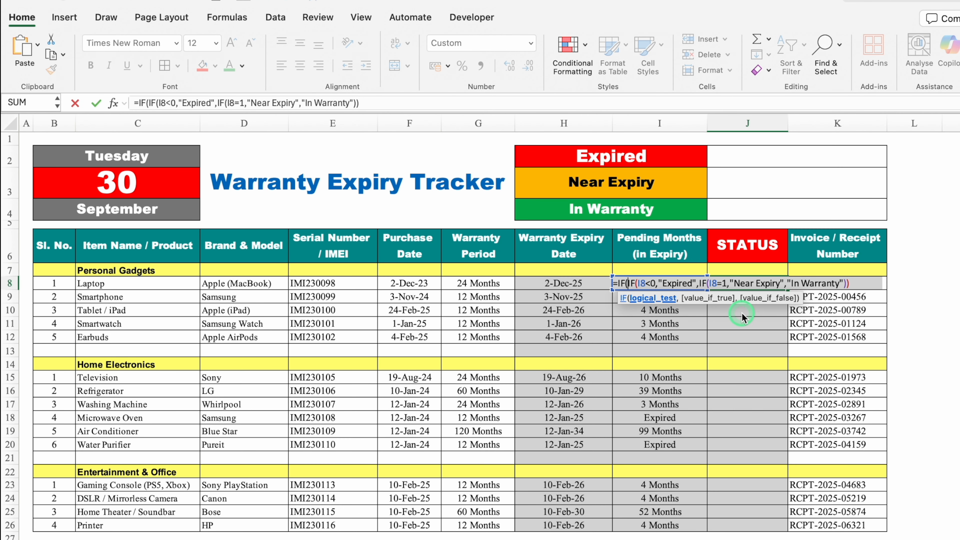
pyautogui.click(675, 246)
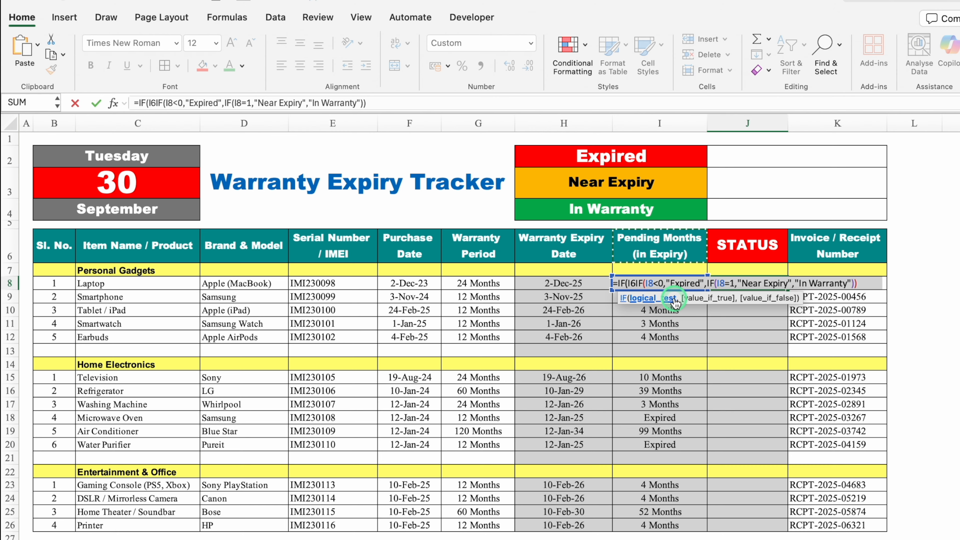
pyautogui.press('Down')
pyautogui.press('Down')
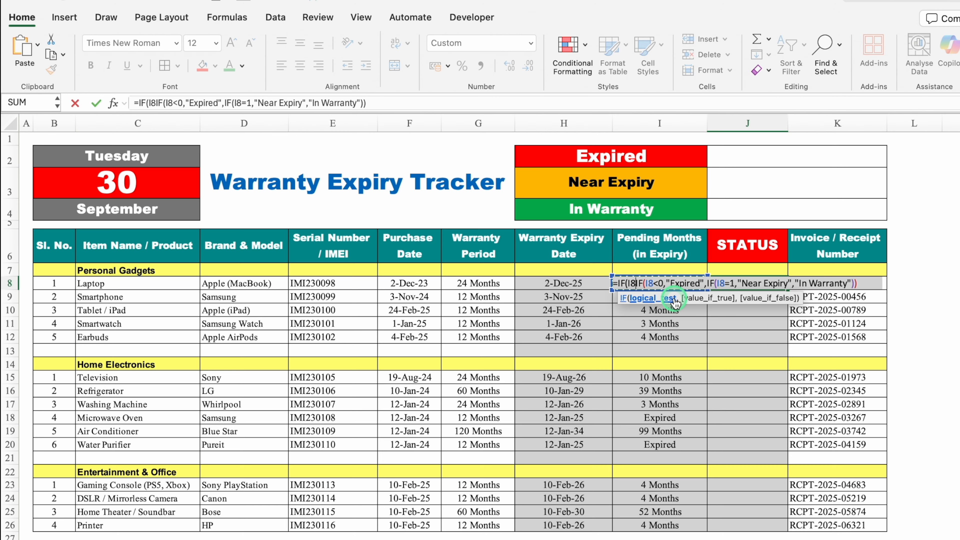
pyautogui.write('=')
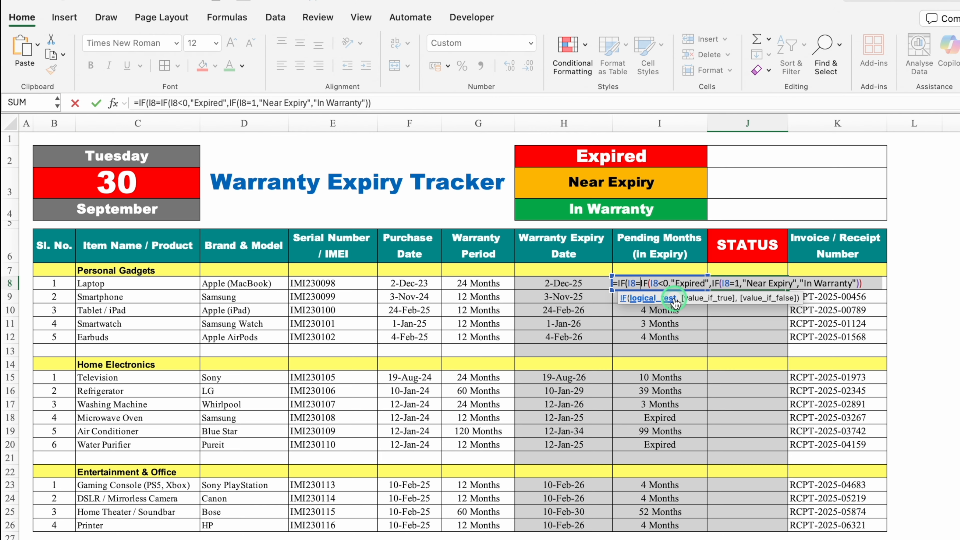
pyautogui.write('"Expired')
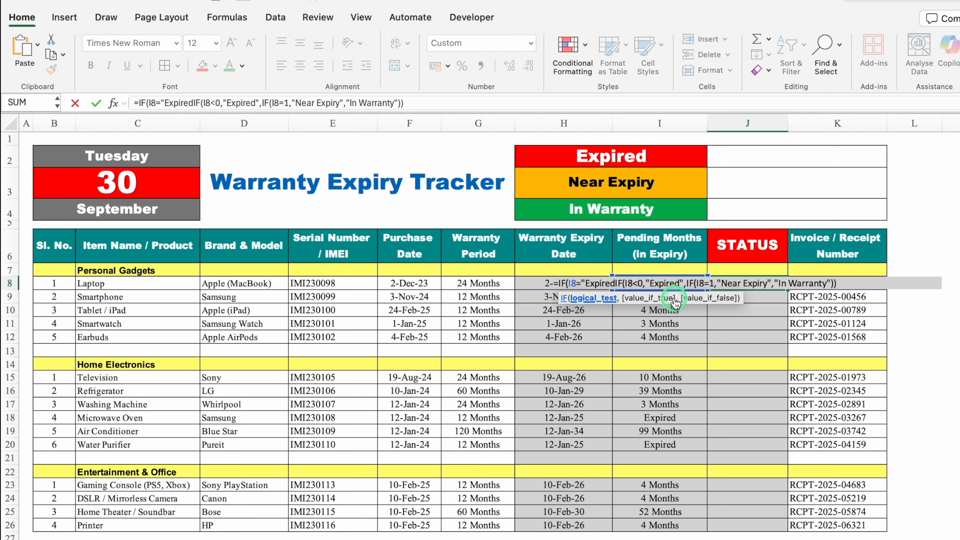
pyautogui.write('",')
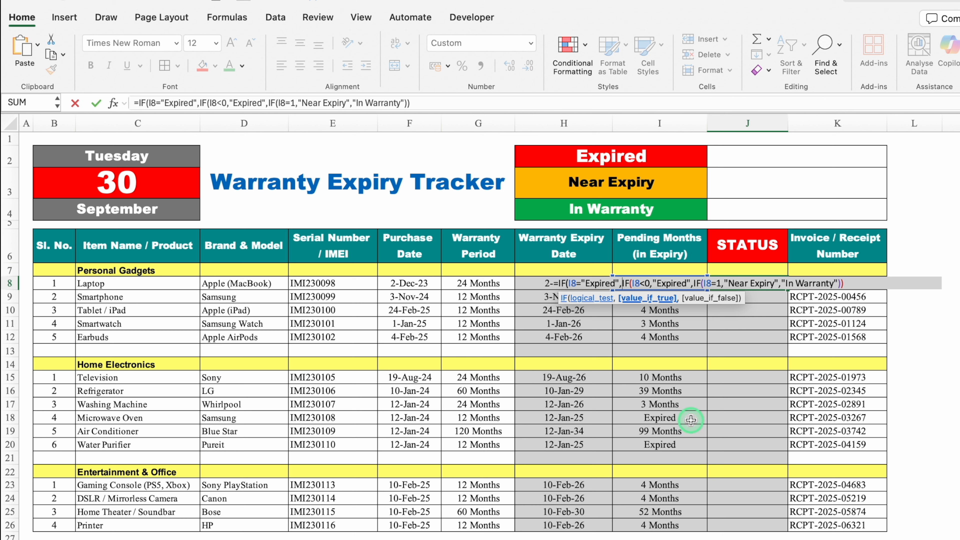
# Step: Give the outer IF the result "Expired", keep the existing IFs as its false value, and enter the J8 formula
pyautogui.write('"')
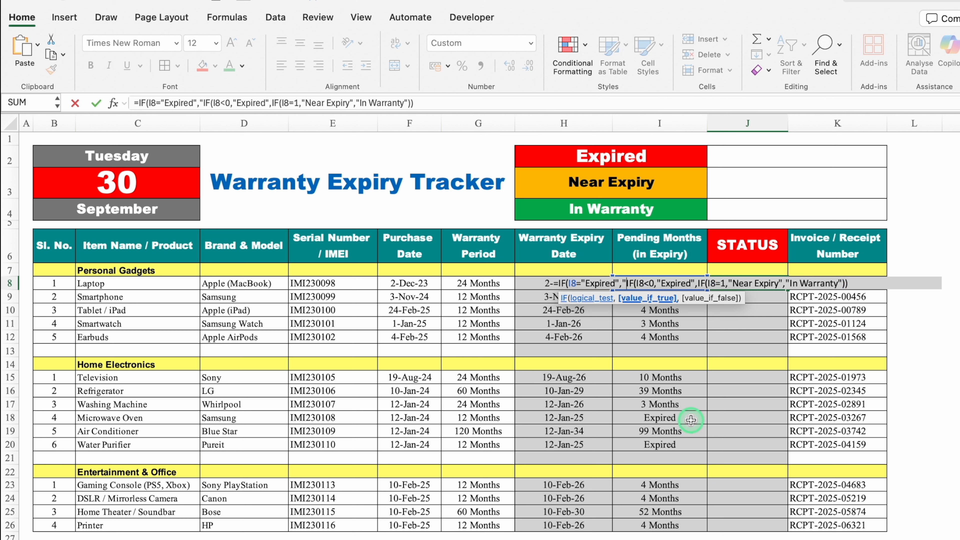
pyautogui.write('Expire')
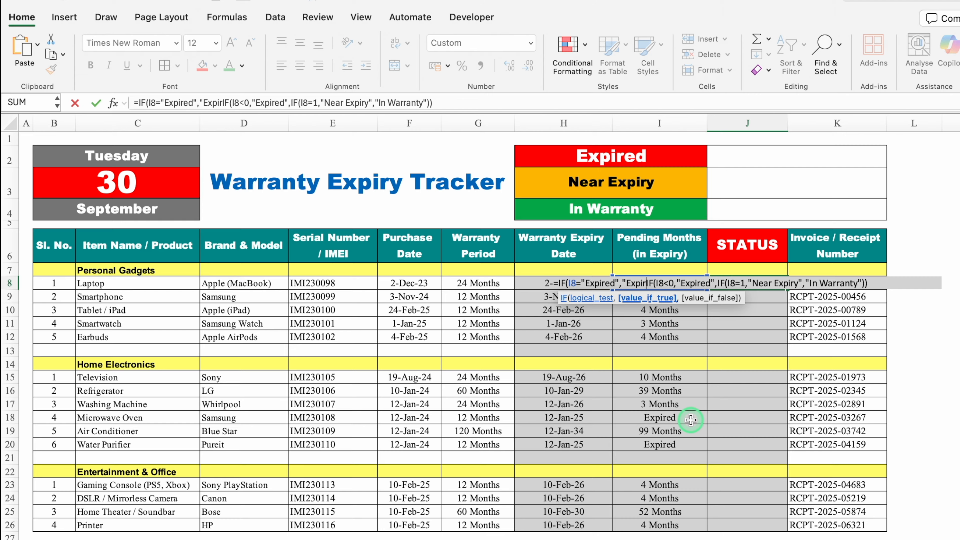
pyautogui.write('d"')
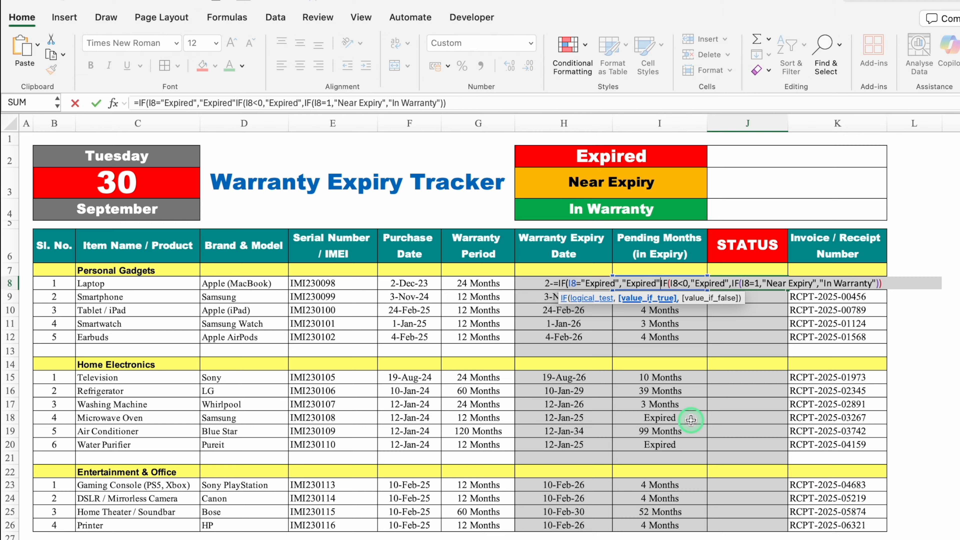
pyautogui.write(',')
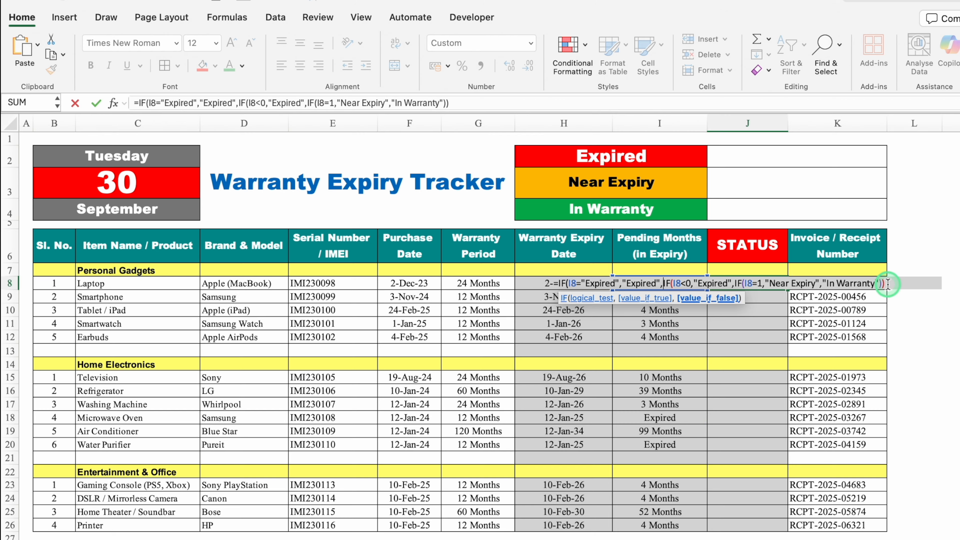
pyautogui.write(')')
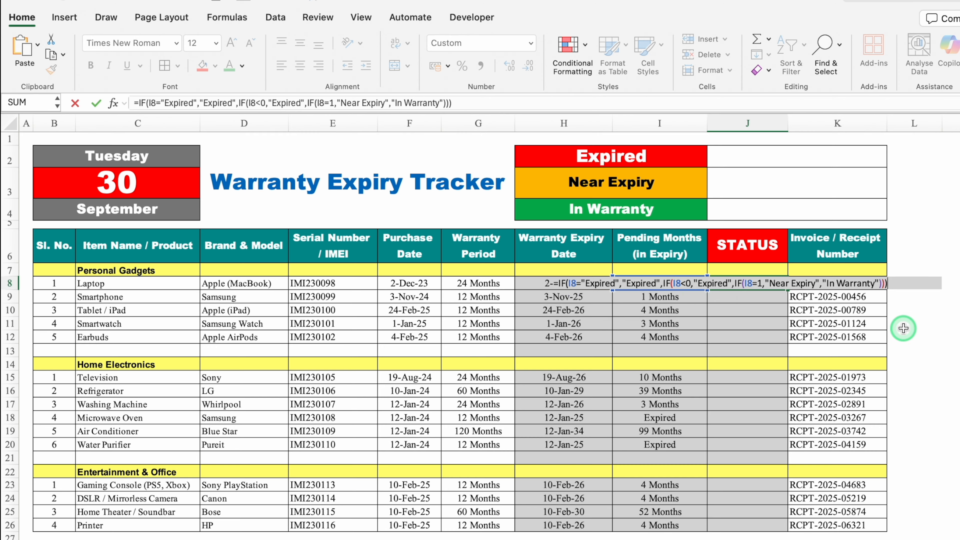
pyautogui.press('Return')
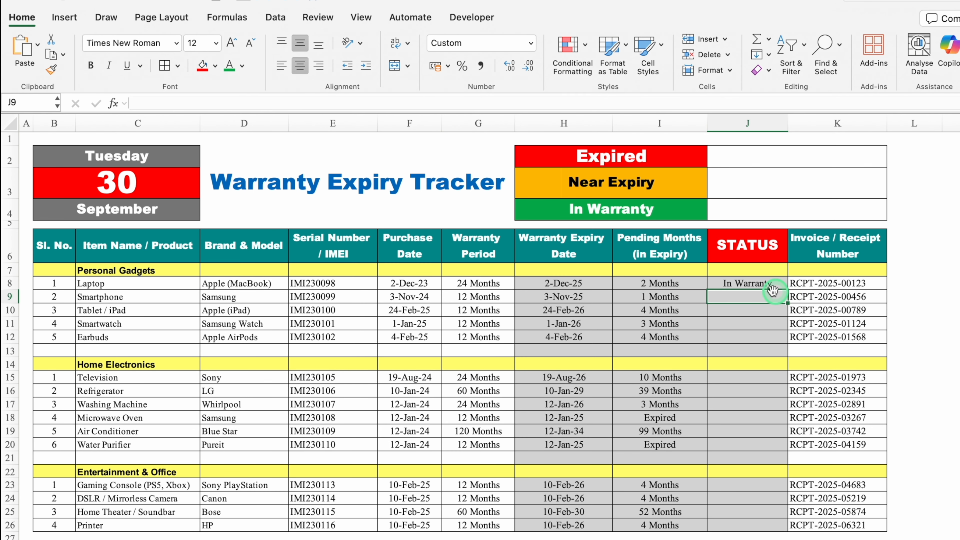
# Step: Try filling the extended J8 status formula through J26, check the filled cells, and undo the fill
pyautogui.click(779, 286)
pyautogui.moveTo(787, 290); pyautogui.dragTo(778, 529)
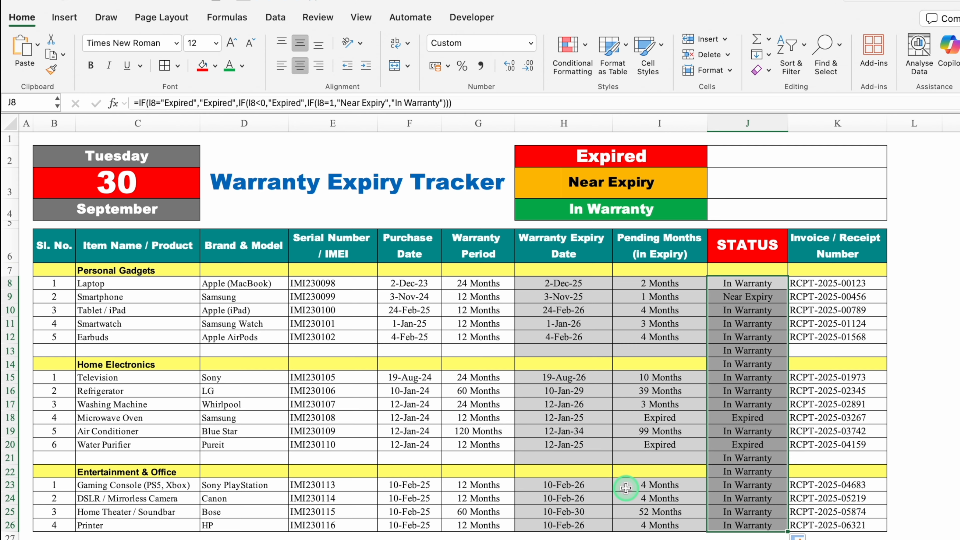
pyautogui.click(740, 446)
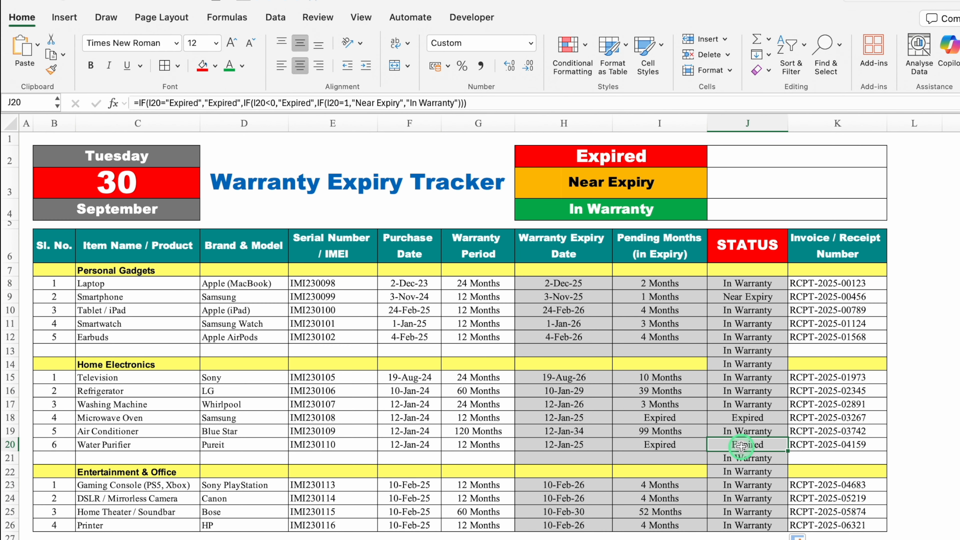
pyautogui.click(757, 363)
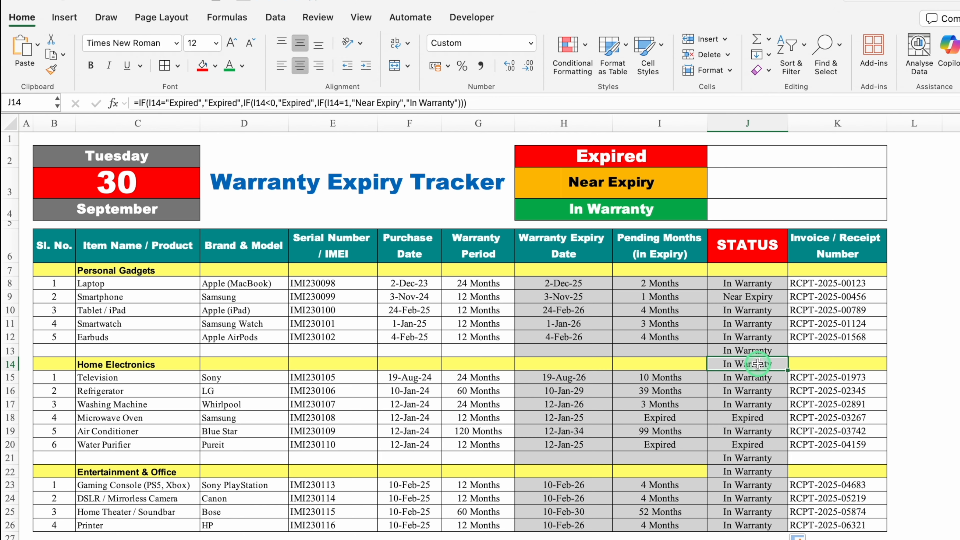
pyautogui.press('super+z')
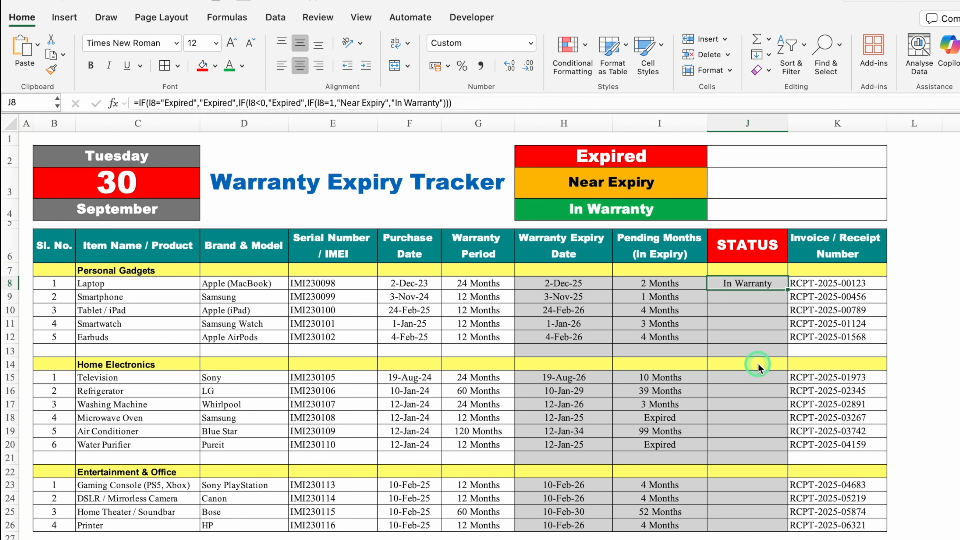
# Step: Insert another outer IF at the start of the J8 status formula with the logical test I8=""
pyautogui.doubleClick(747, 283)
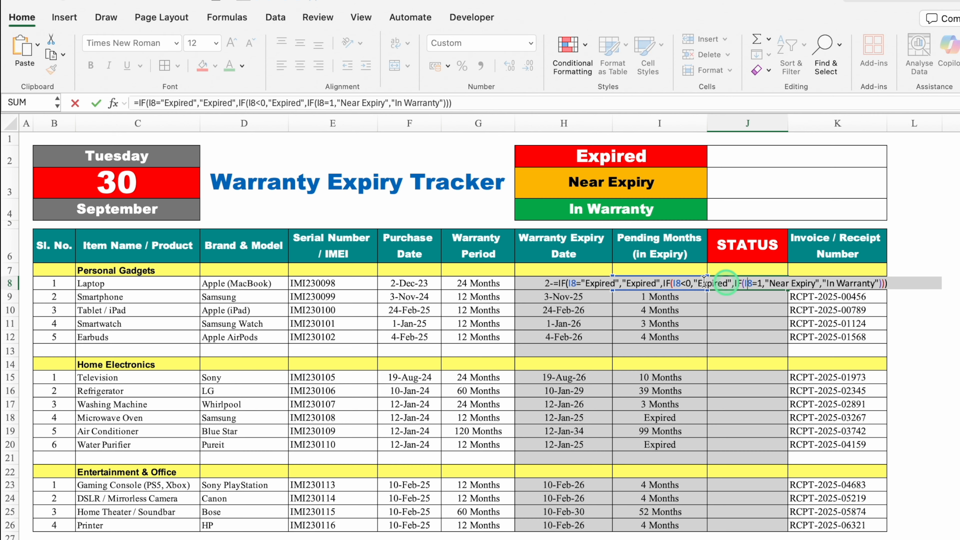
pyautogui.click(558, 282)
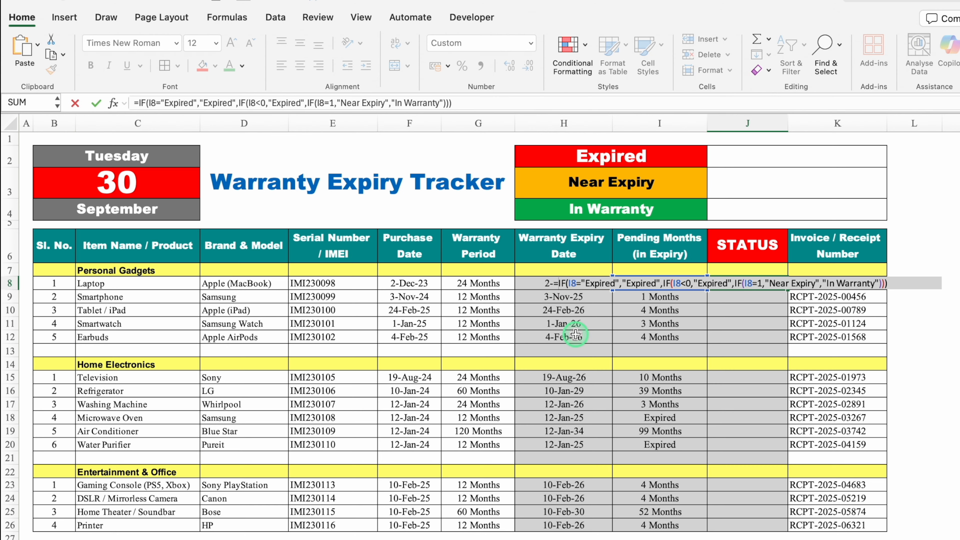
pyautogui.write('IF')
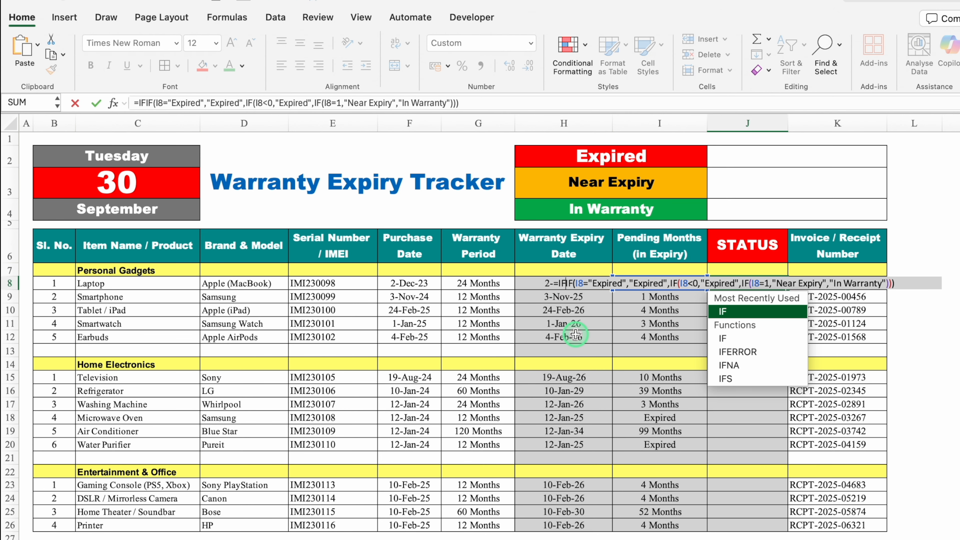
pyautogui.doubleClick(744, 314)
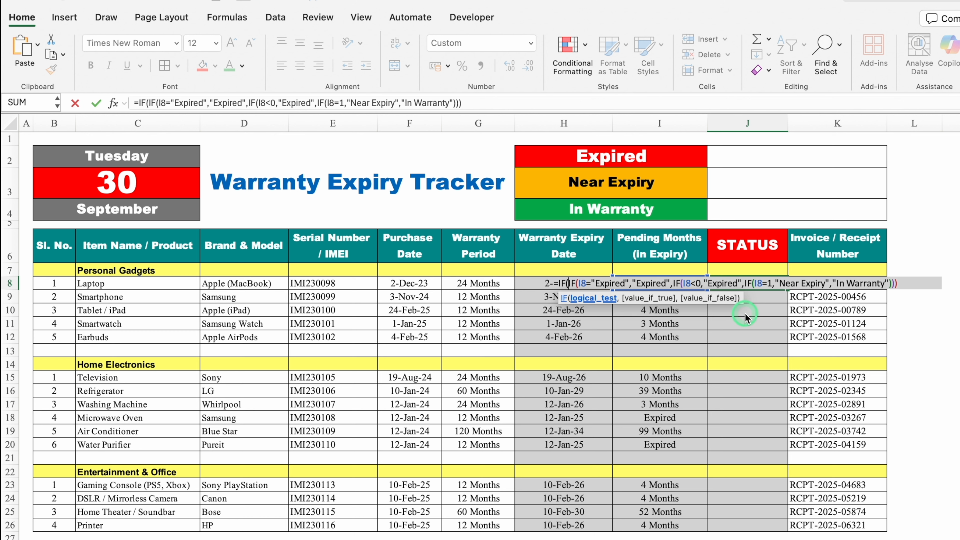
pyautogui.click(667, 248)
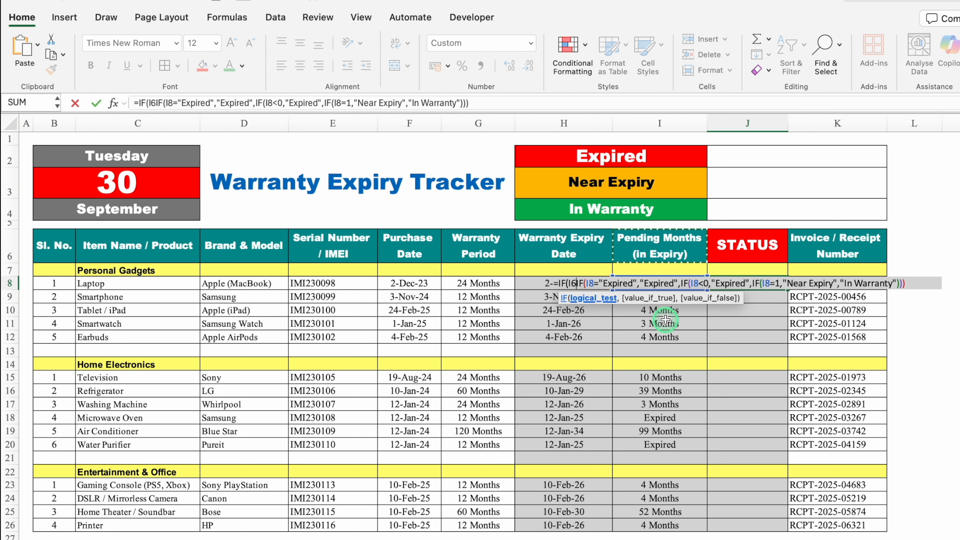
pyautogui.press('Down')
pyautogui.press('Down')
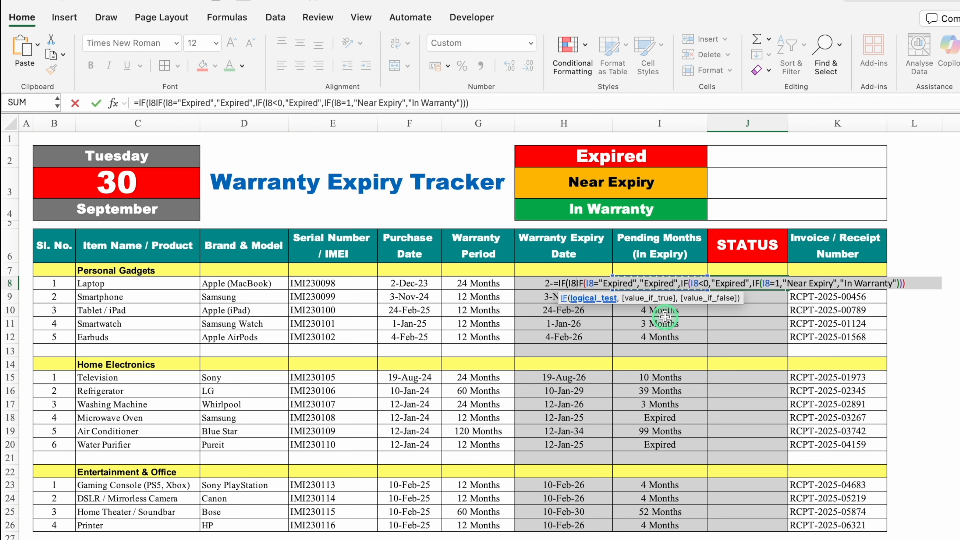
pyautogui.write('=')
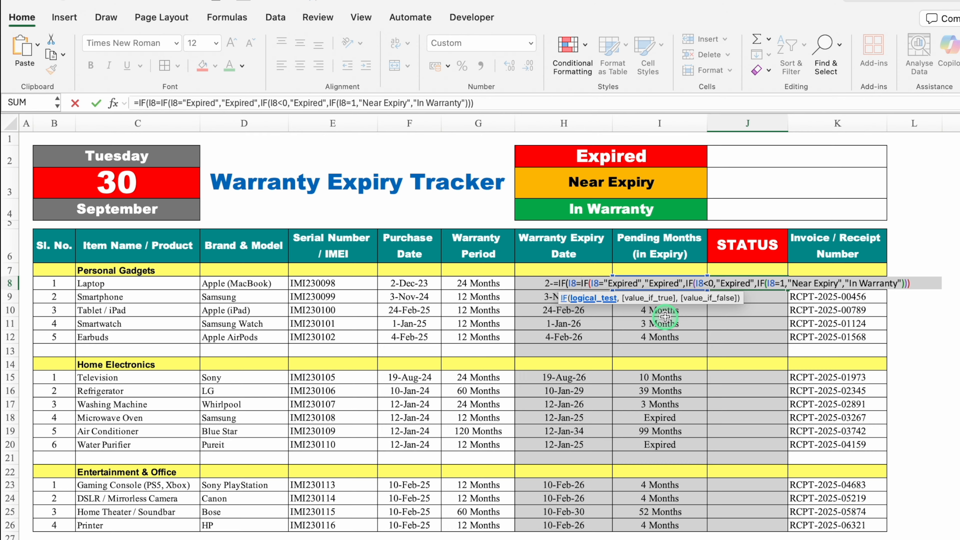
pyautogui.write('""')
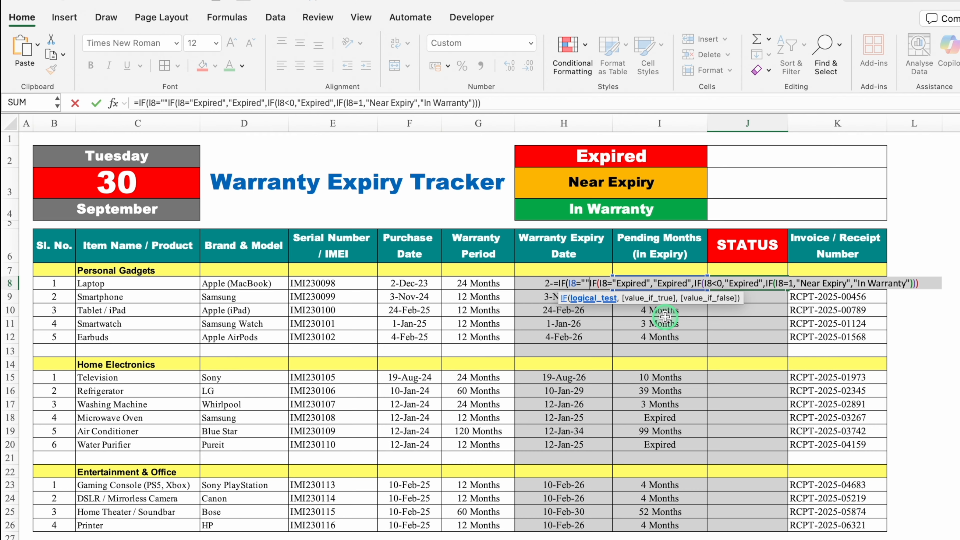
# Step: Give the new outer IF a blank "" true result, keep the existing IFs as its false value, and enter the J8 formula
pyautogui.write(',')
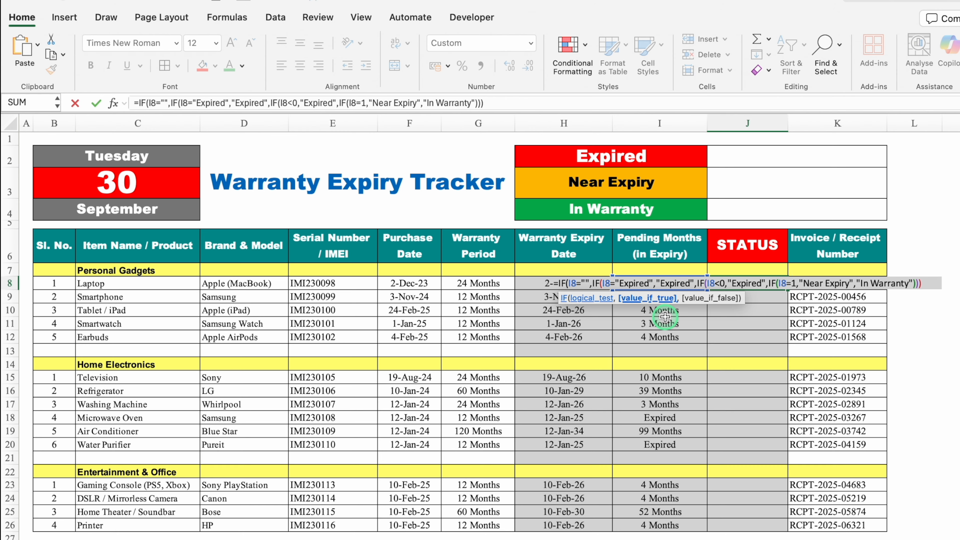
pyautogui.write('""')
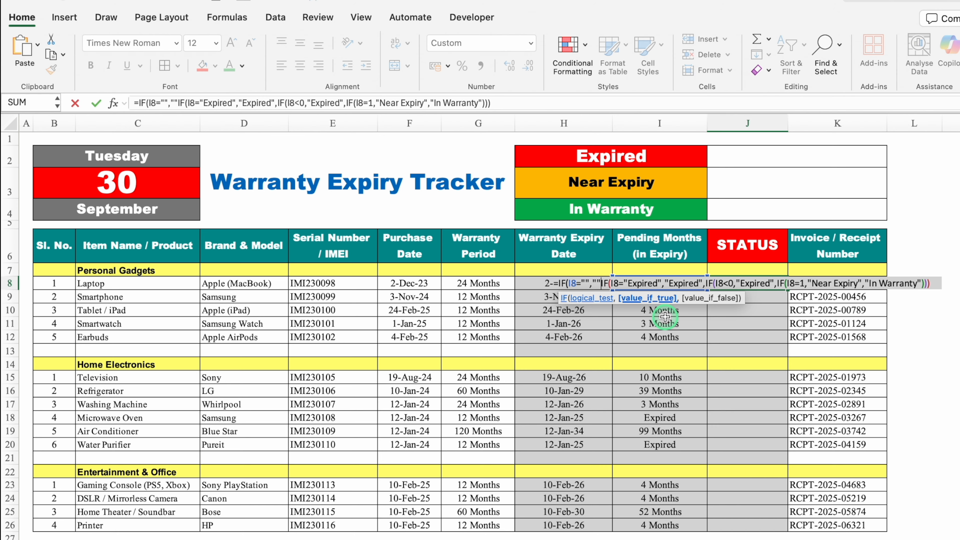
pyautogui.write(',')
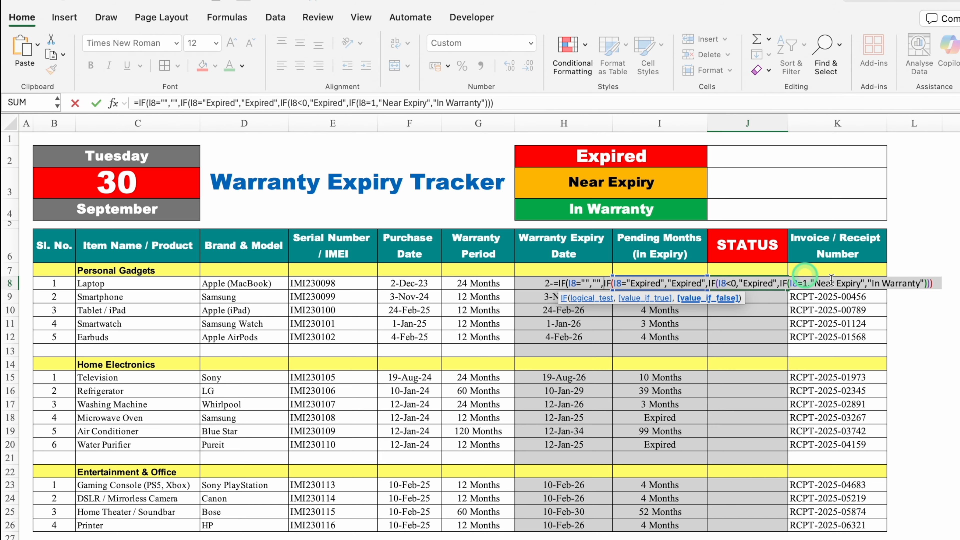
pyautogui.click(923, 288)
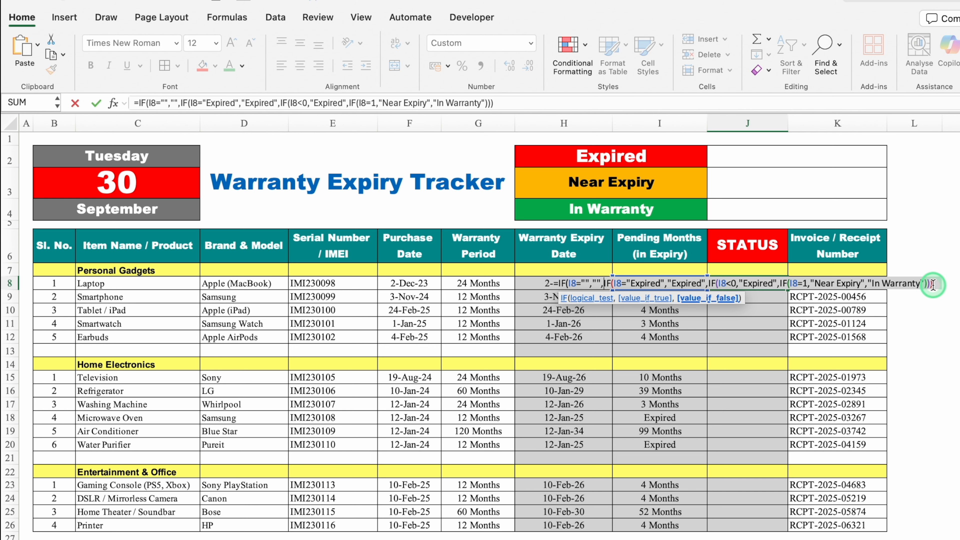
pyautogui.write(')')
pyautogui.click(932, 326)
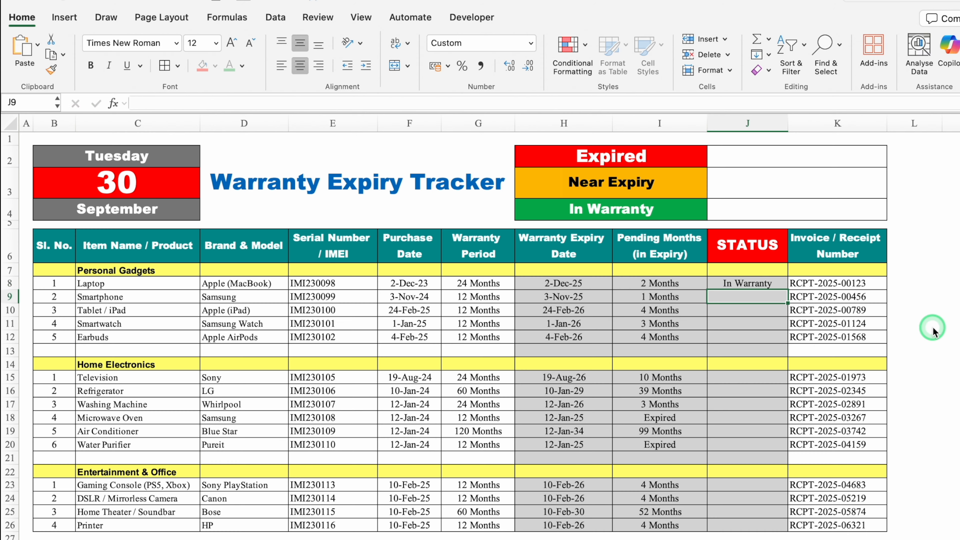
# Step: Try filling the J8 status formula with the blank check through J26, check cell J14, and undo the fill
pyautogui.click(782, 287)
pyautogui.moveTo(787, 290); pyautogui.dragTo(769, 529)
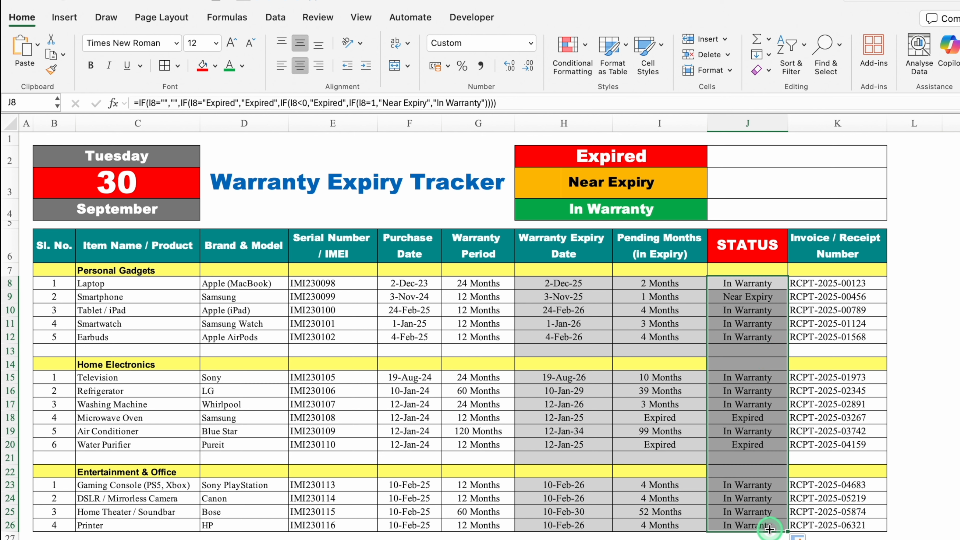
pyautogui.click(760, 358)
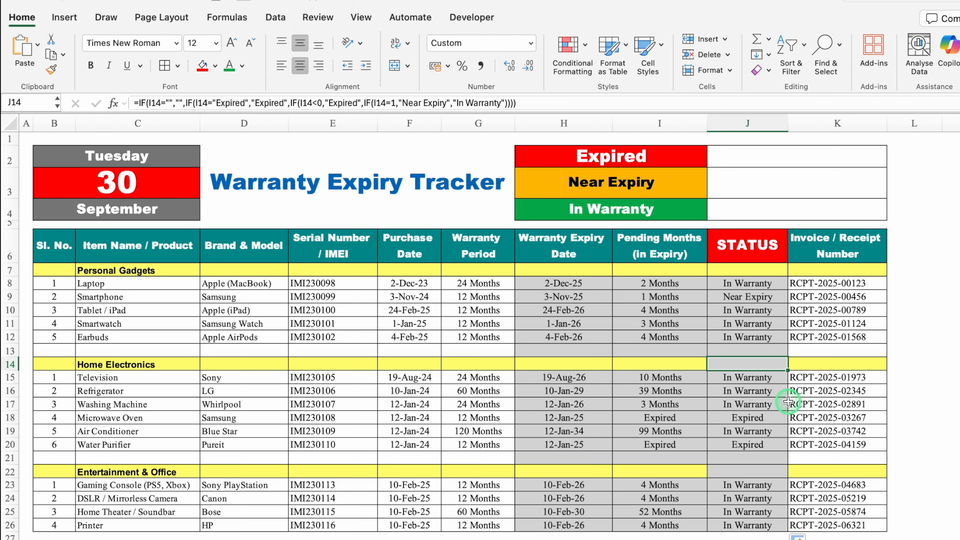
pyautogui.hotkey('ctrl', 'z')
# Step: Fill the J8 status formula down the Personal Gadgets rows, and copy it into J15:J20 and J23:J26
pyautogui.moveTo(787, 290); pyautogui.dragTo(784, 350)
pyautogui.click(761, 341)
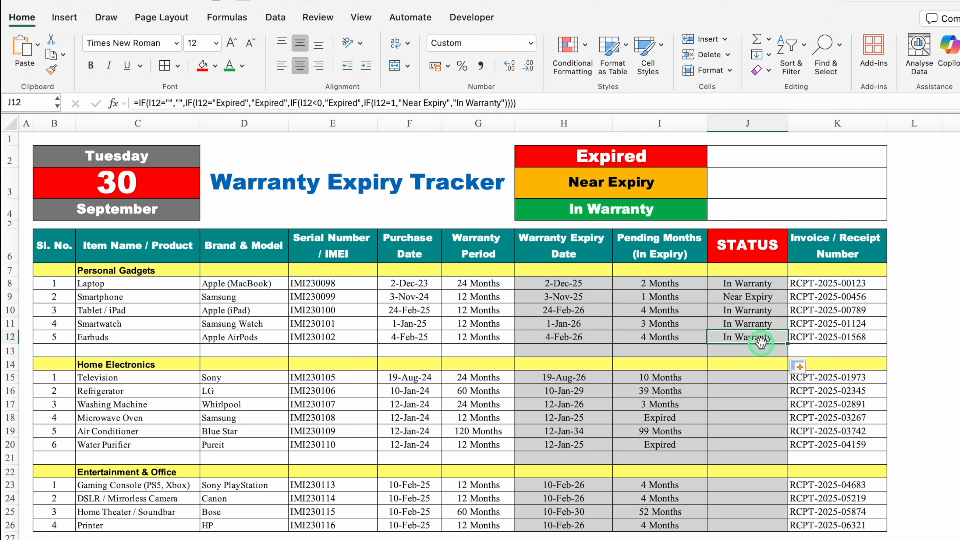
pyautogui.moveTo(752, 382); pyautogui.dragTo(761, 527)
pyautogui.press('super+v')
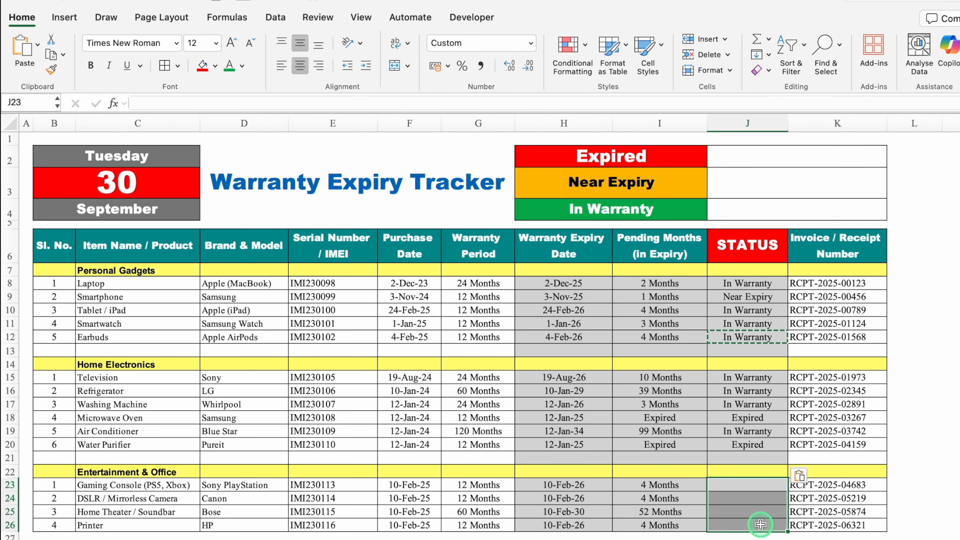
pyautogui.press('super+v')
pyautogui.press('Escape')
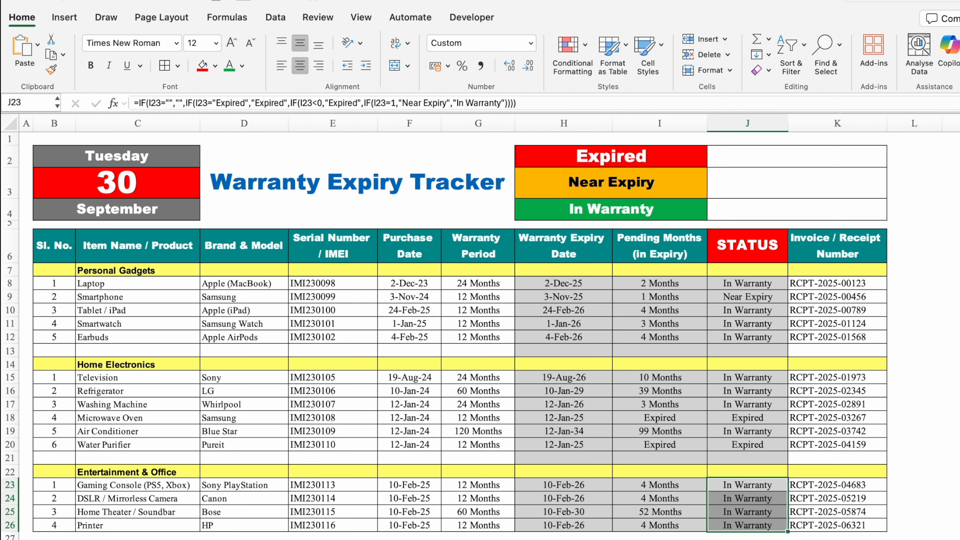
# Step: Enter =COUNTIF($J$8:$J$260,H2) in J2 beside the Expired label to count the expired items
pyautogui.click(751, 158)
pyautogui.write('=COUNTIF(')
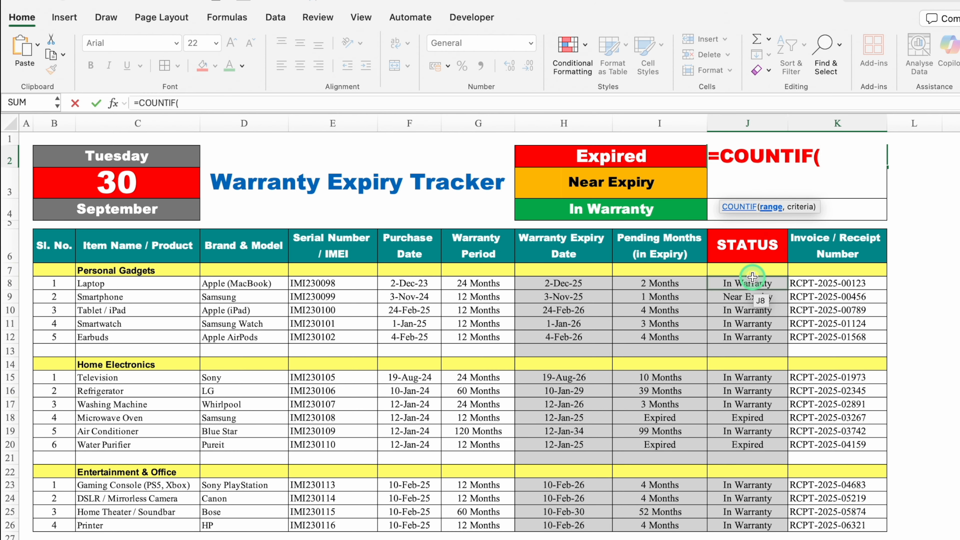
pyautogui.moveTo(747, 283); pyautogui.dragTo(748, 521)
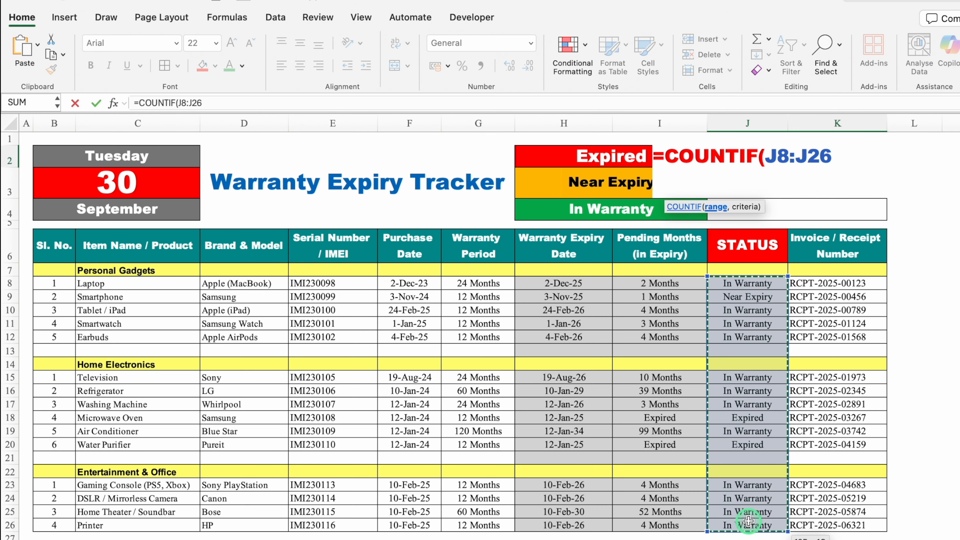
pyautogui.press('F4')
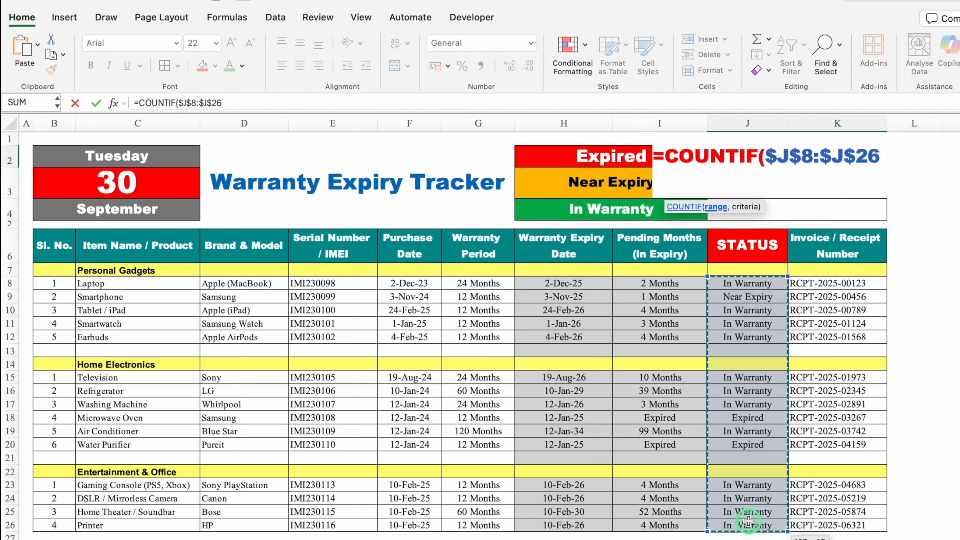
pyautogui.write('0')
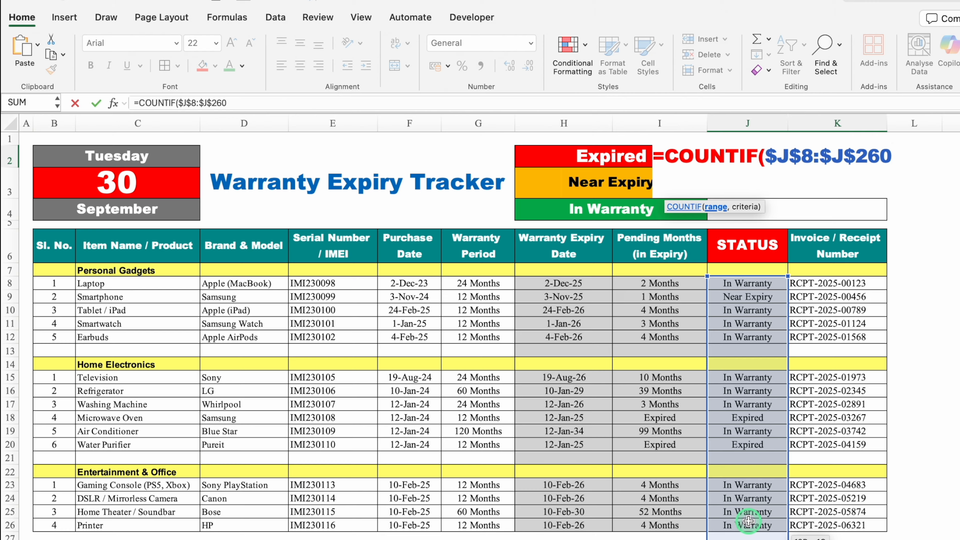
pyautogui.write(',')
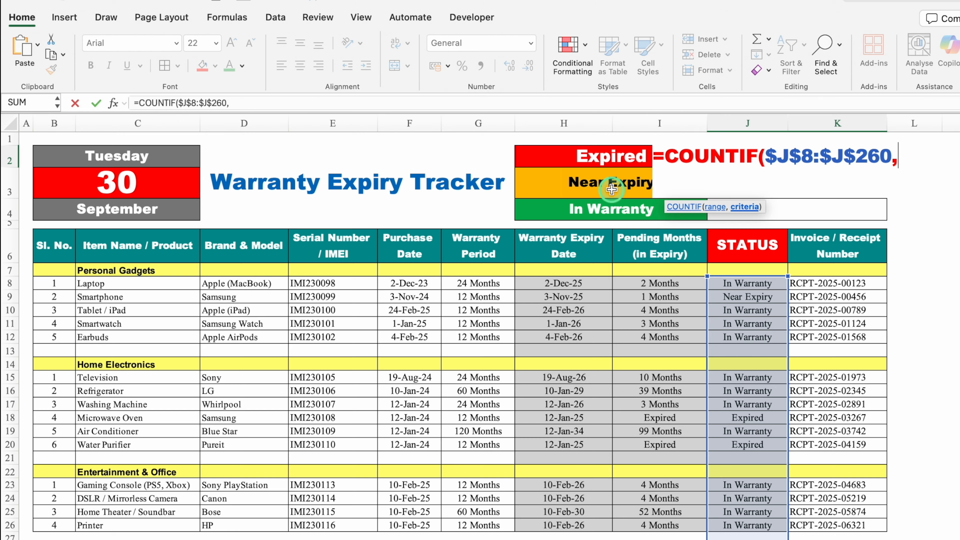
pyautogui.click(593, 157)
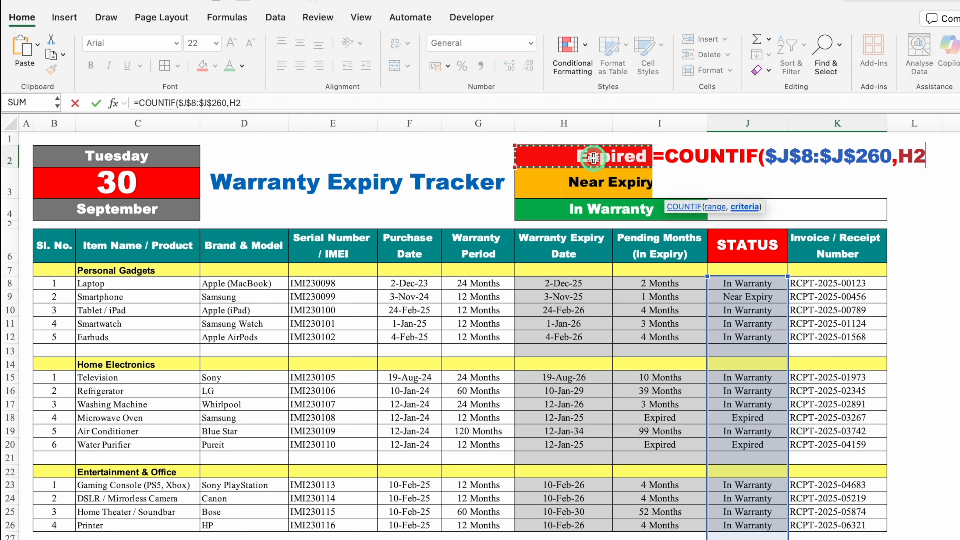
pyautogui.write(')')
pyautogui.press('Return')
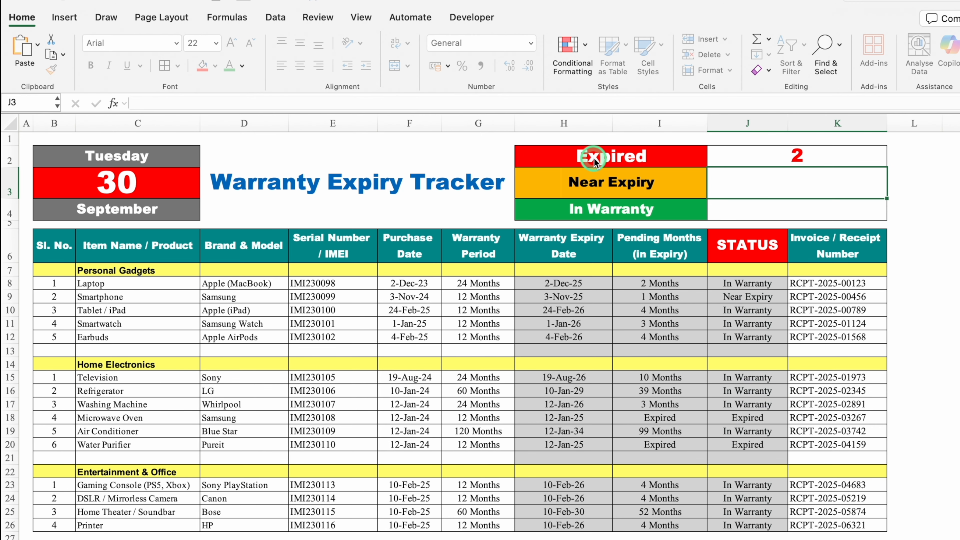
# Step: Fill the J2 COUNTIF formula down to the Near Expiry and In Warranty cells J3 and J4
pyautogui.click(826, 155)
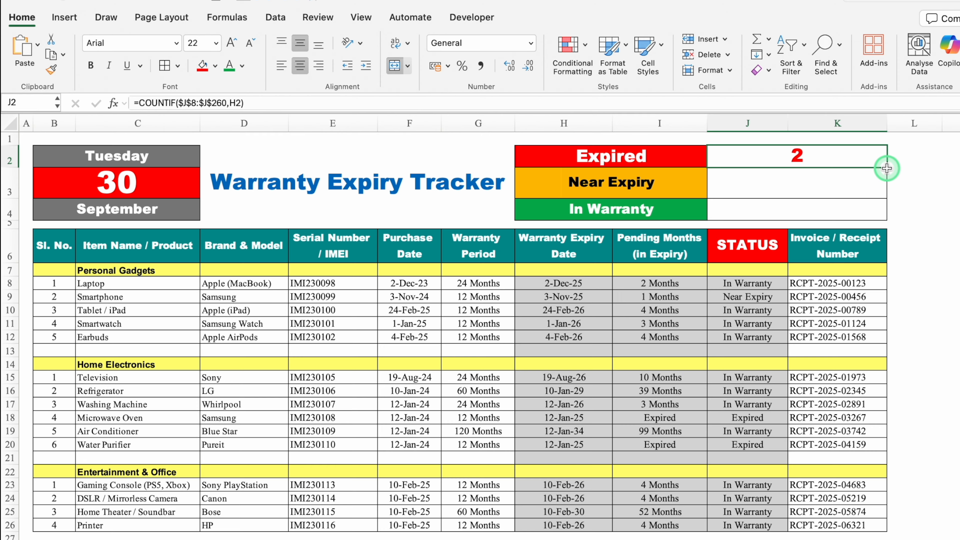
pyautogui.moveTo(883, 169); pyautogui.dragTo(884, 213)
pyautogui.click(925, 212)
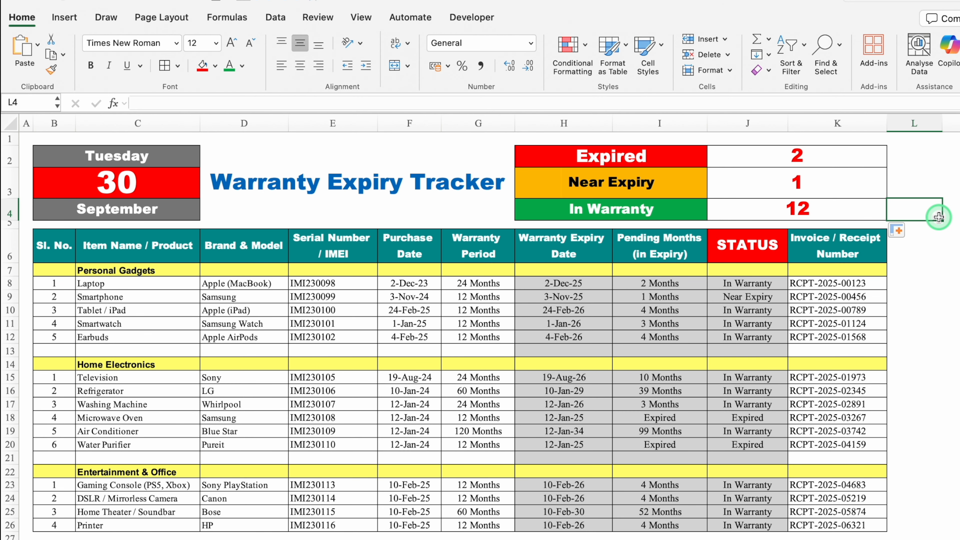
# Step: Set the font colour of the Near Expiry count in J3 to blue and the In Warranty count in J4 to green
pyautogui.click(790, 187)
pyautogui.click(242, 65)
pyautogui.click(319, 221)
pyautogui.click(835, 208)
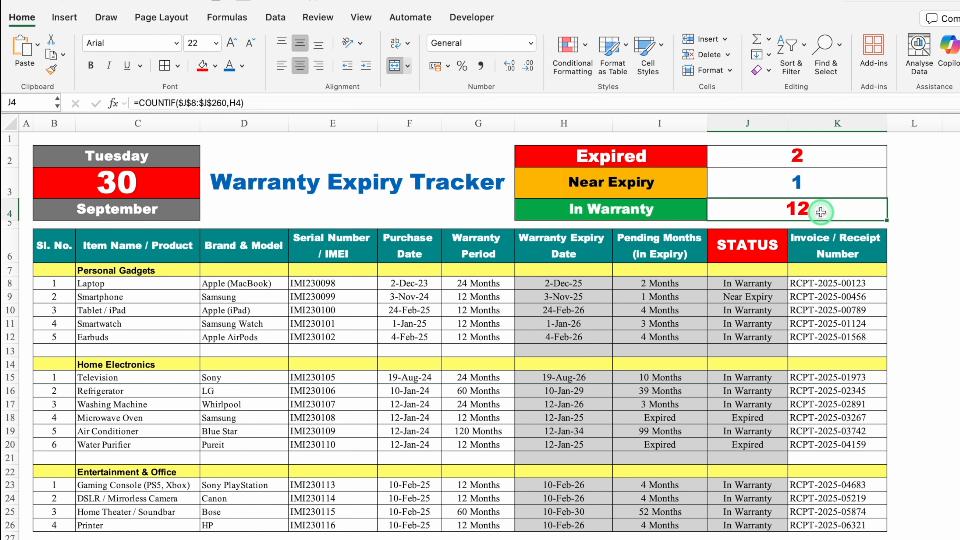
pyautogui.click(242, 66)
pyautogui.click(297, 225)
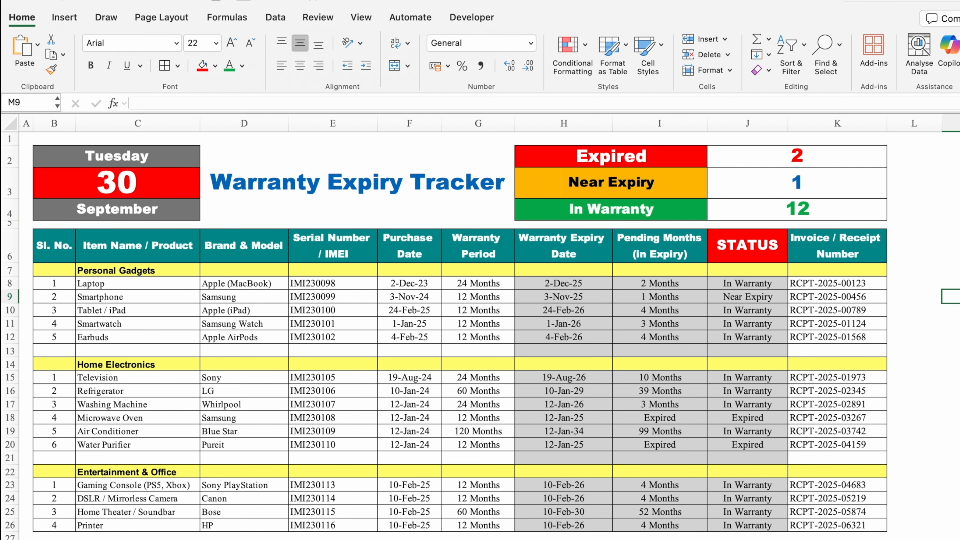
pyautogui.click(950, 296)
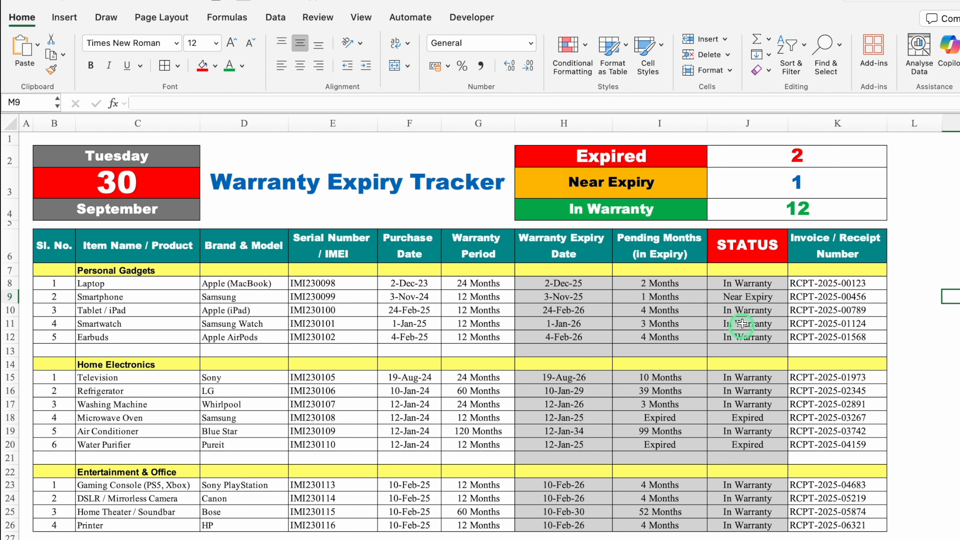
pyautogui.moveTo(738, 284); pyautogui.dragTo(742, 521)
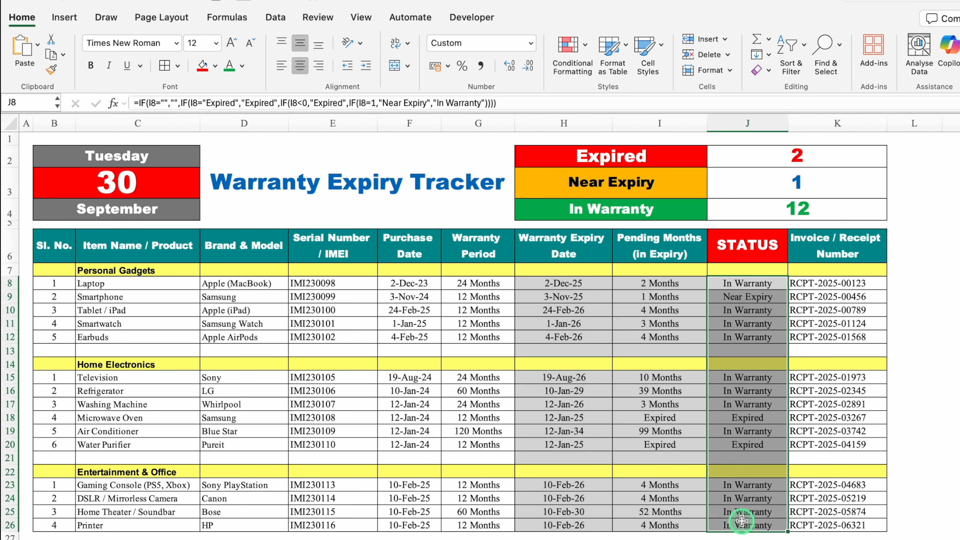
pyautogui.click(654, 160)
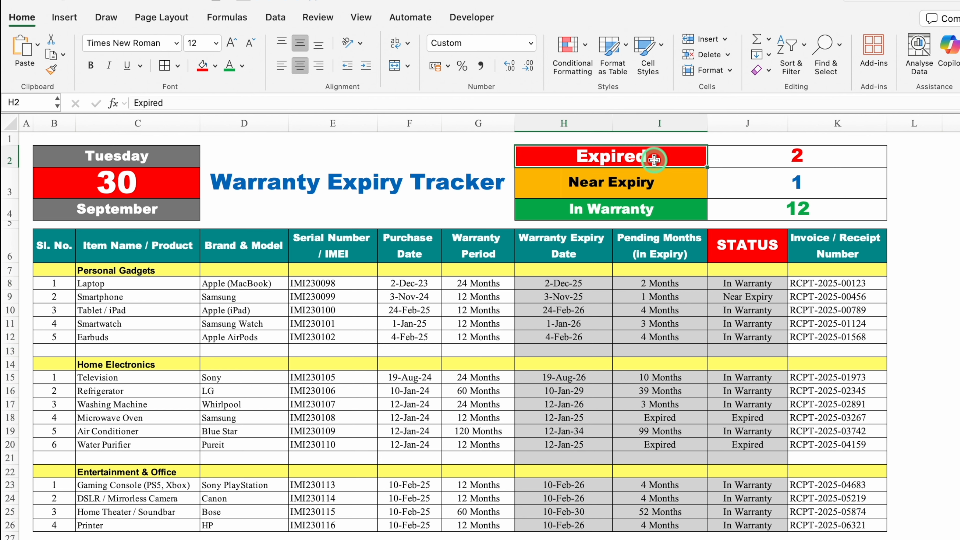
pyautogui.doubleClick(663, 159)
pyautogui.moveTo(663, 160); pyautogui.dragTo(573, 156)
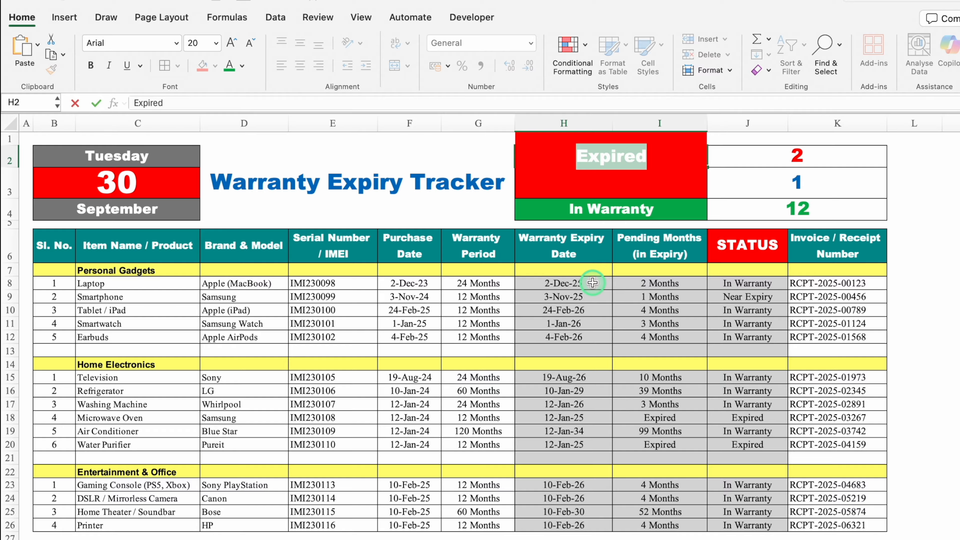
pyautogui.press('Return')
# Step: Start a new Classic conditional formatting rule for C8:K26 that uses a formula to determine which cells to format
pyautogui.moveTo(90, 284); pyautogui.dragTo(884, 529)
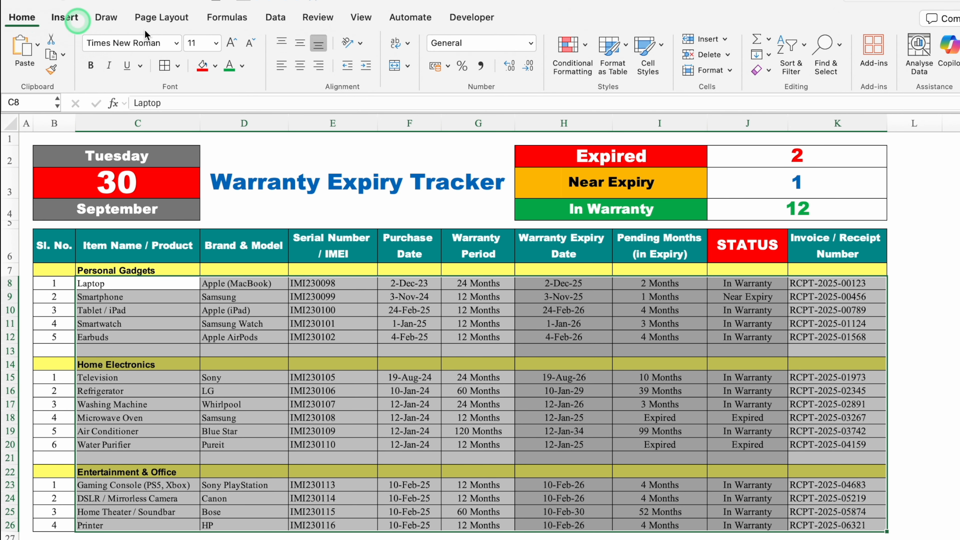
pyautogui.click(586, 46)
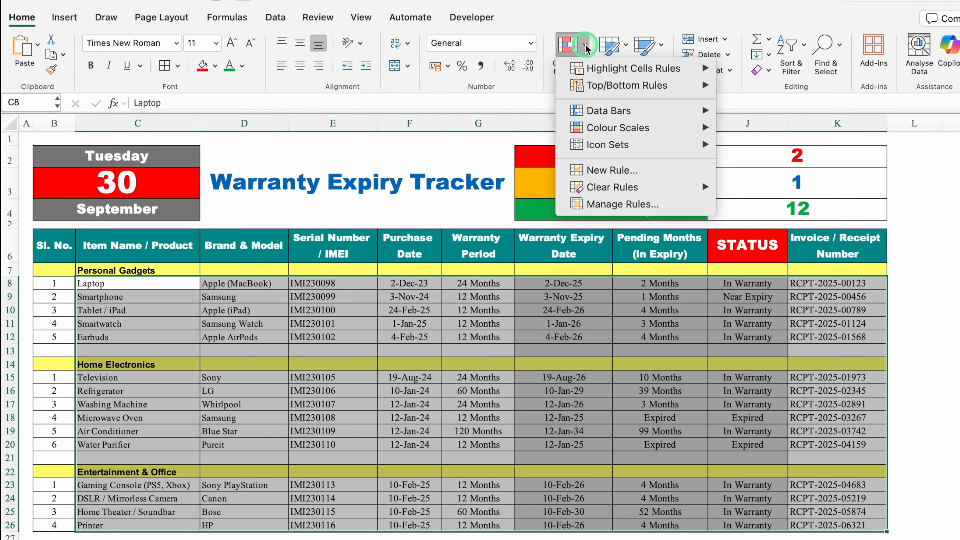
pyautogui.click(596, 171)
pyautogui.click(532, 139)
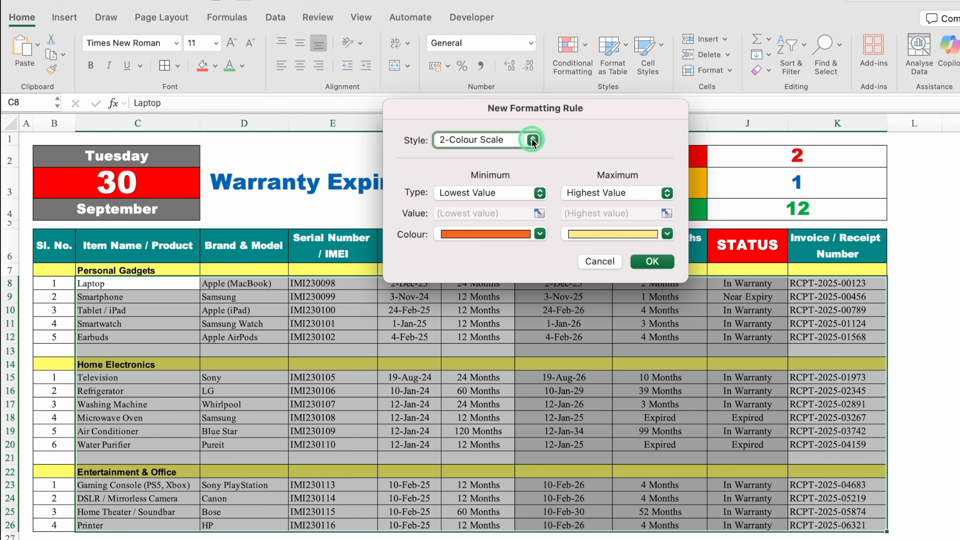
pyautogui.click(477, 200)
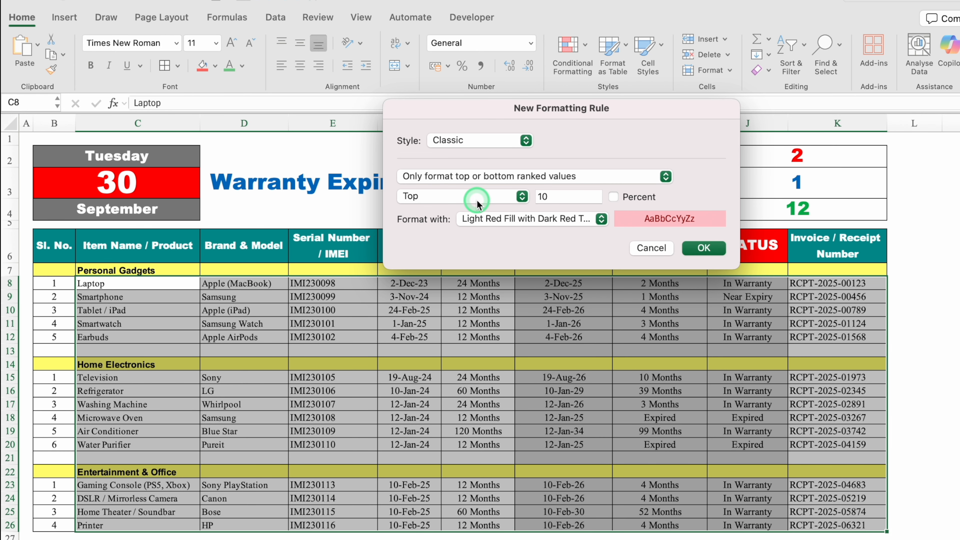
pyautogui.click(476, 177)
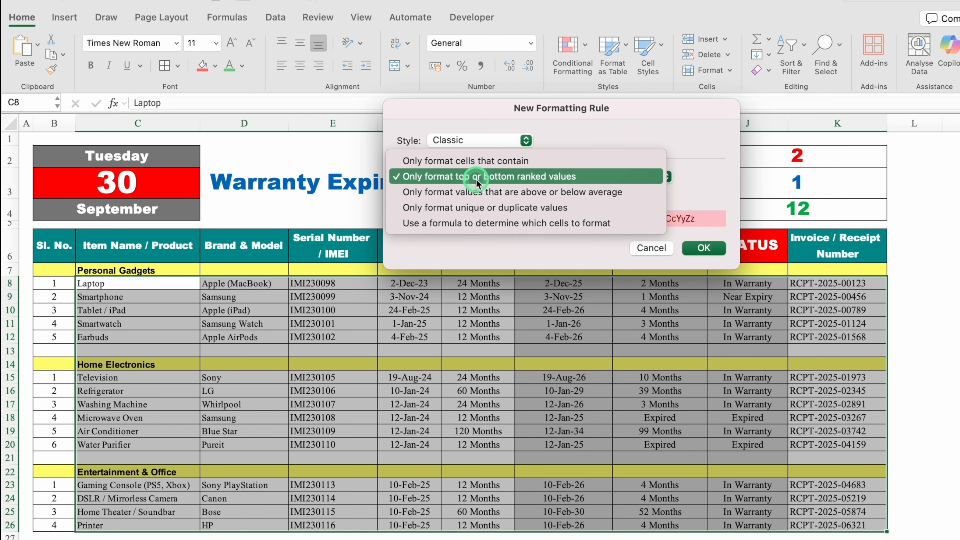
pyautogui.click(524, 226)
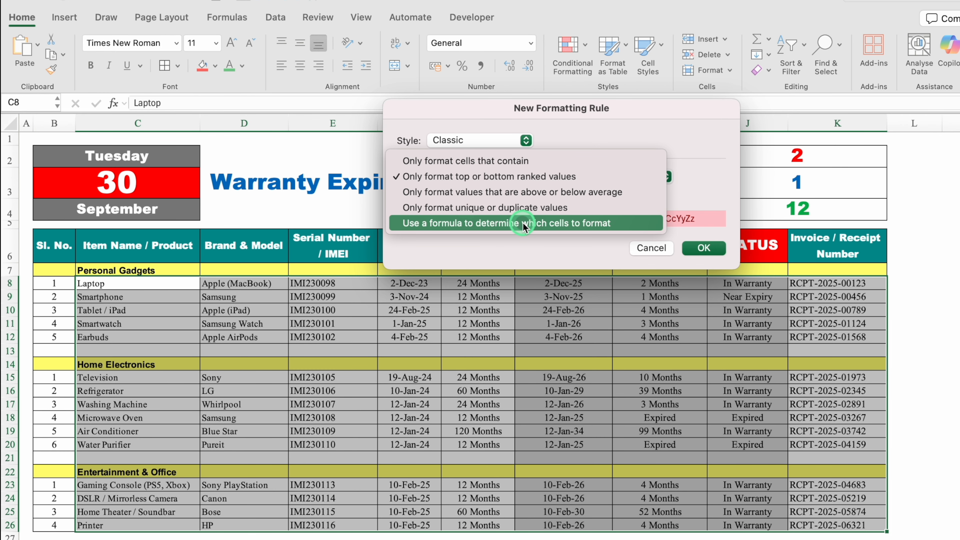
pyautogui.click(522, 223)
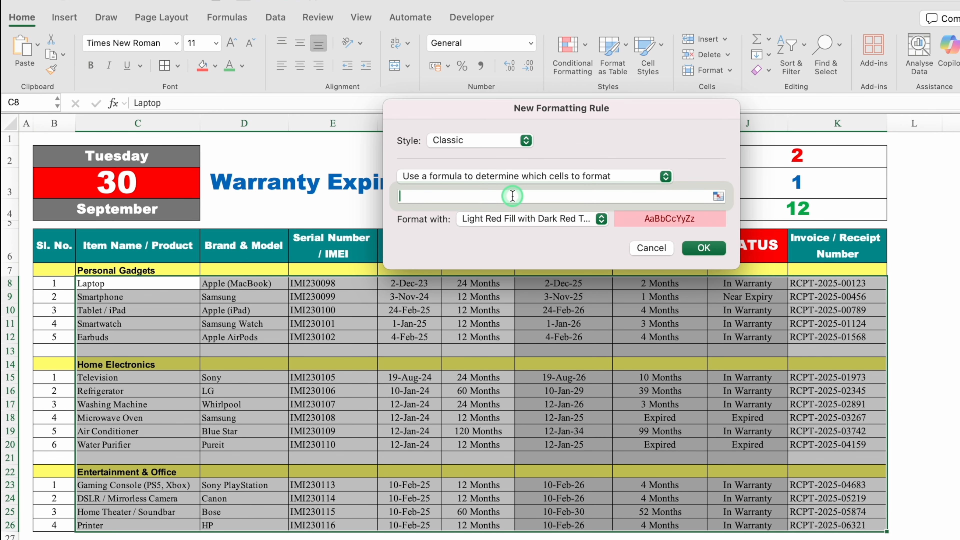
# Step: Enter =$J8="Expired" as the rule's formula, with only the column reference locked
pyautogui.moveTo(659, 106); pyautogui.dragTo(485, 129)
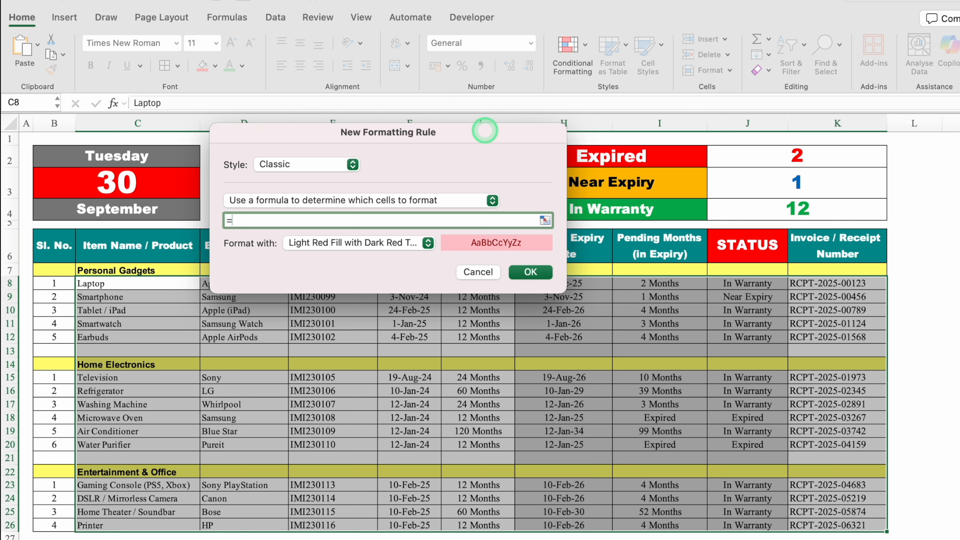
pyautogui.click(745, 283)
pyautogui.click(745, 283)
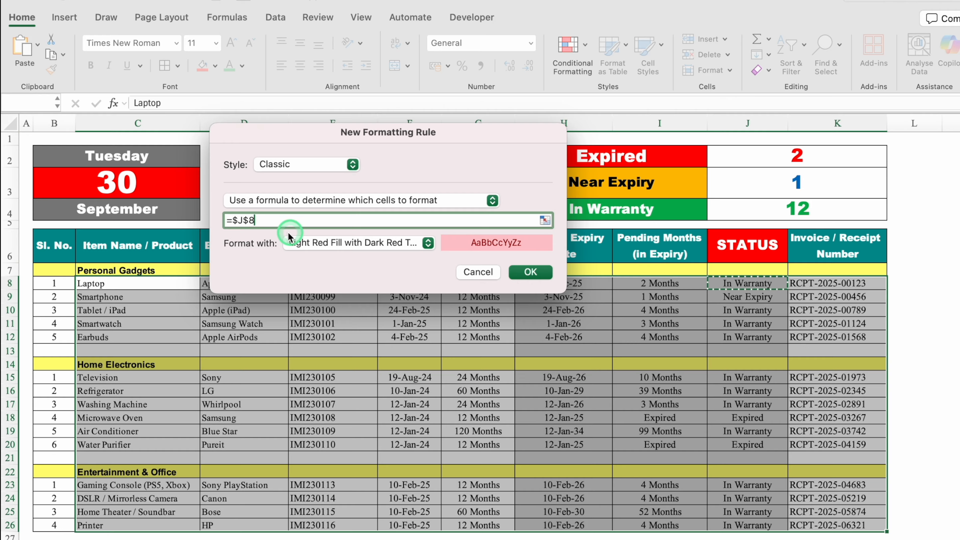
pyautogui.click(248, 221)
pyautogui.press('BackSpace')
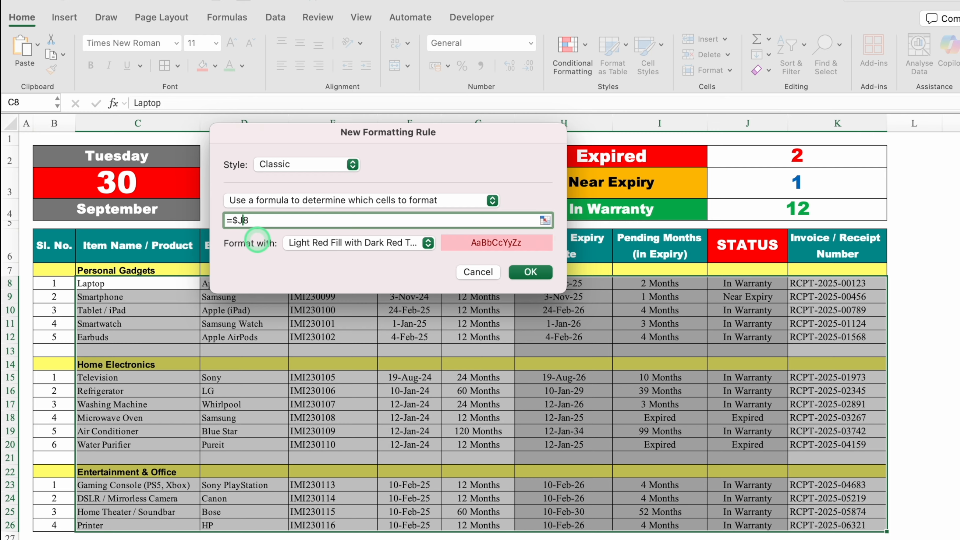
pyautogui.click(271, 219)
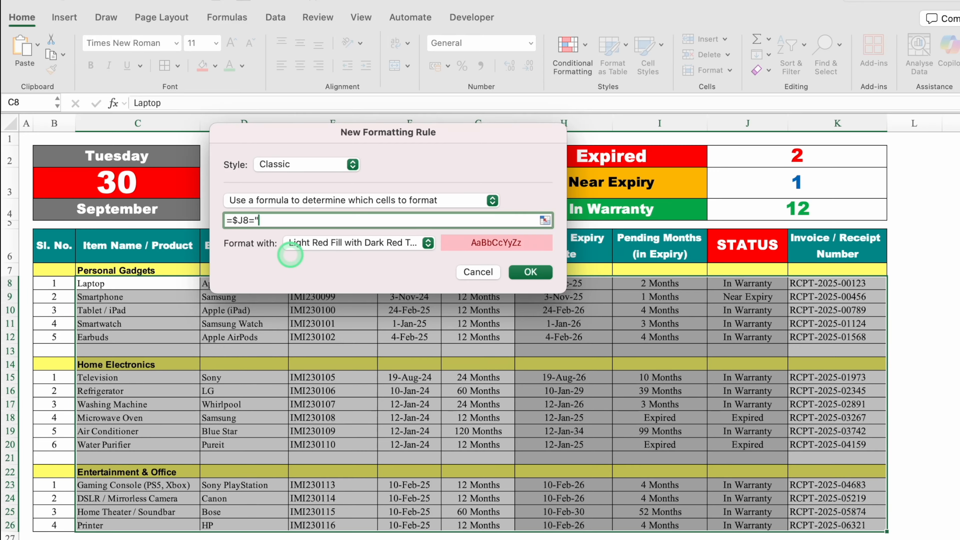
pyautogui.write('="Expired"')
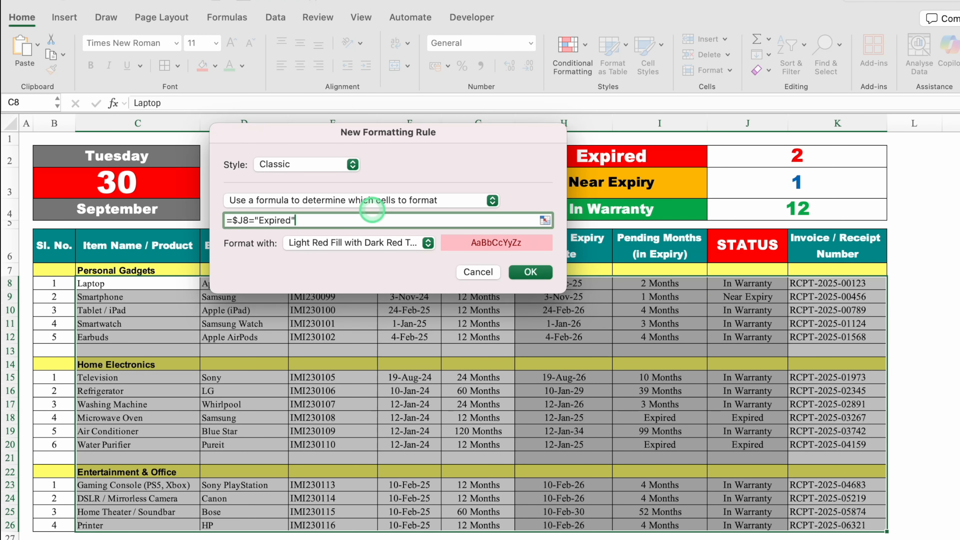
# Step: Give the Expired rule a customised format with red fill and white font, and apply it to the item rows
pyautogui.click(427, 243)
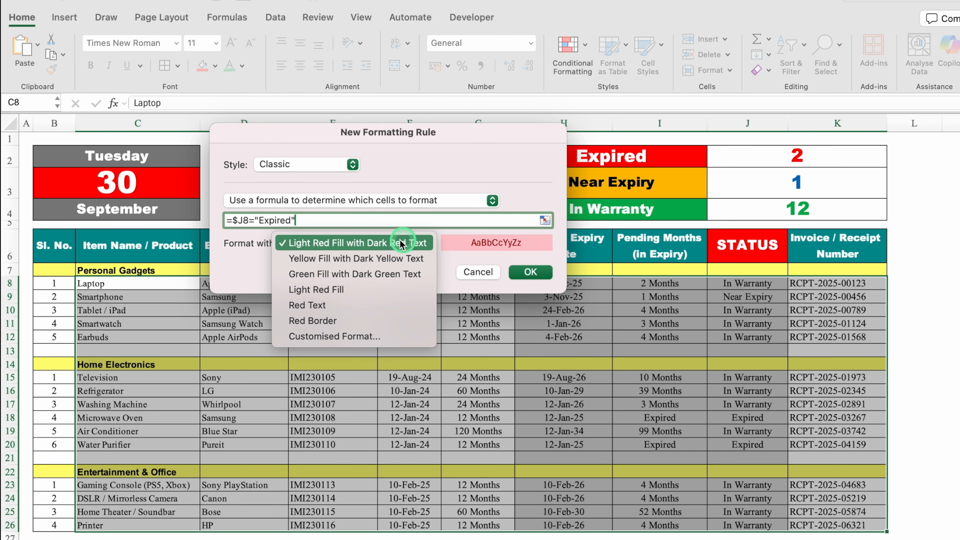
pyautogui.click(339, 335)
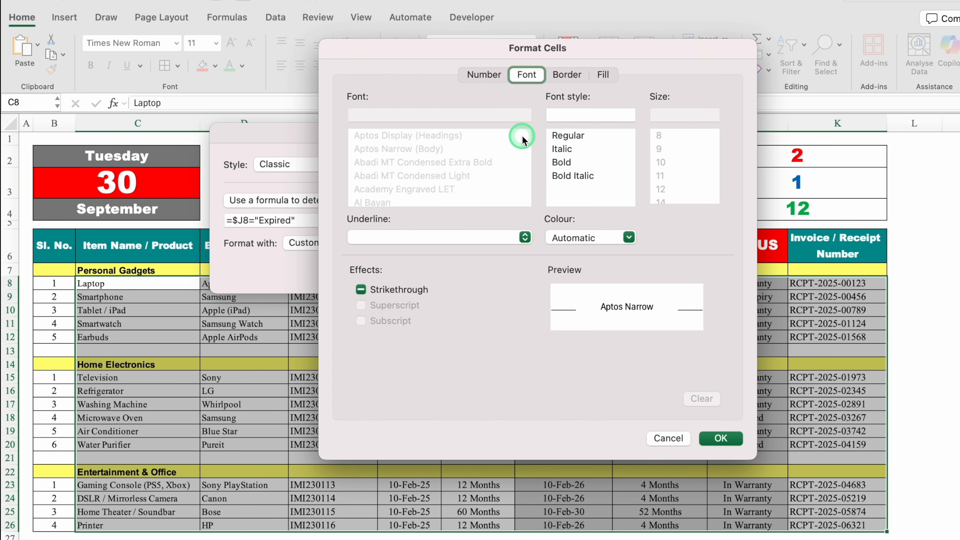
pyautogui.click(605, 76)
pyautogui.click(495, 127)
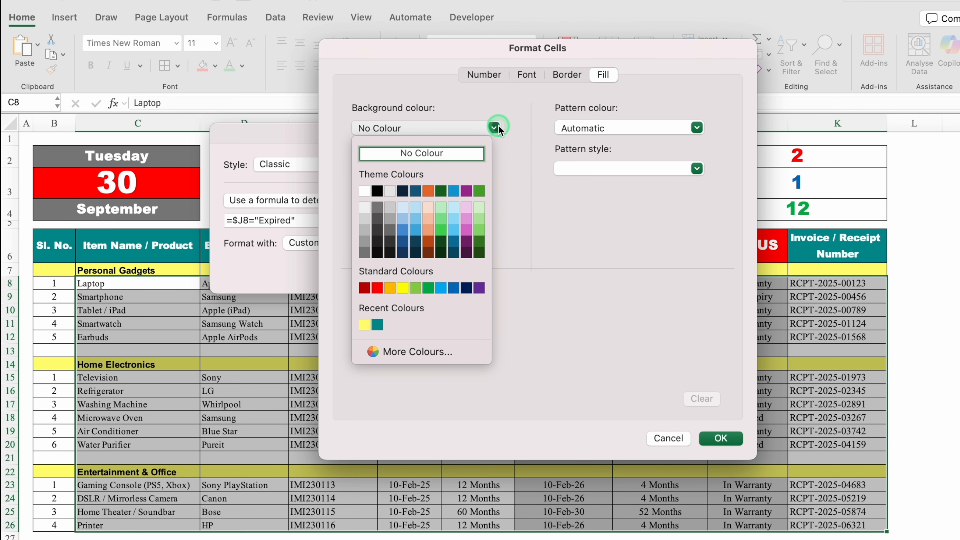
pyautogui.click(380, 286)
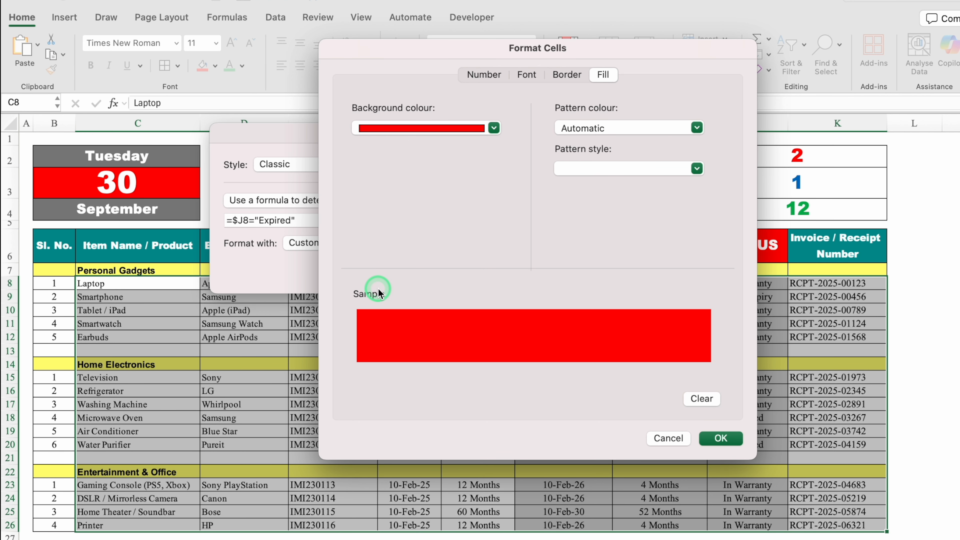
pyautogui.click(526, 75)
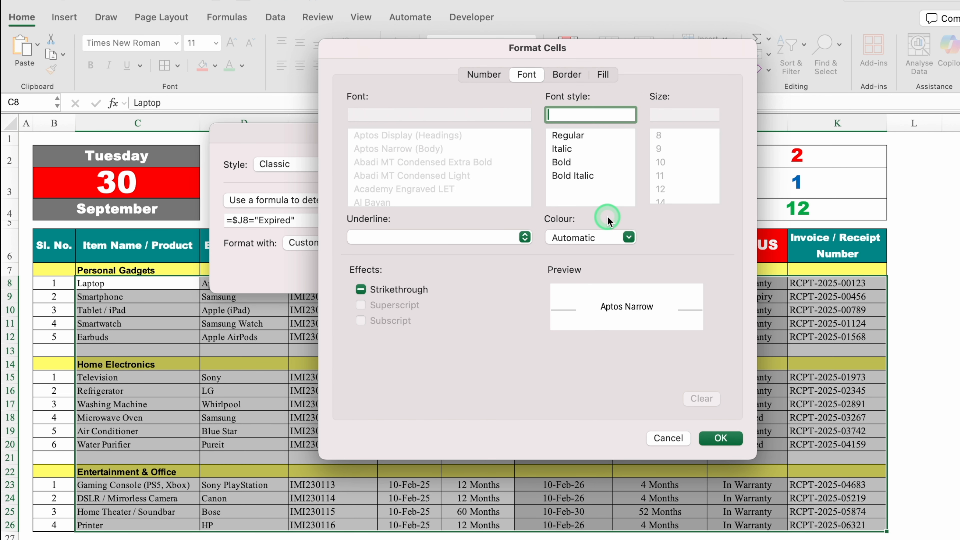
pyautogui.click(629, 237)
pyautogui.click(559, 299)
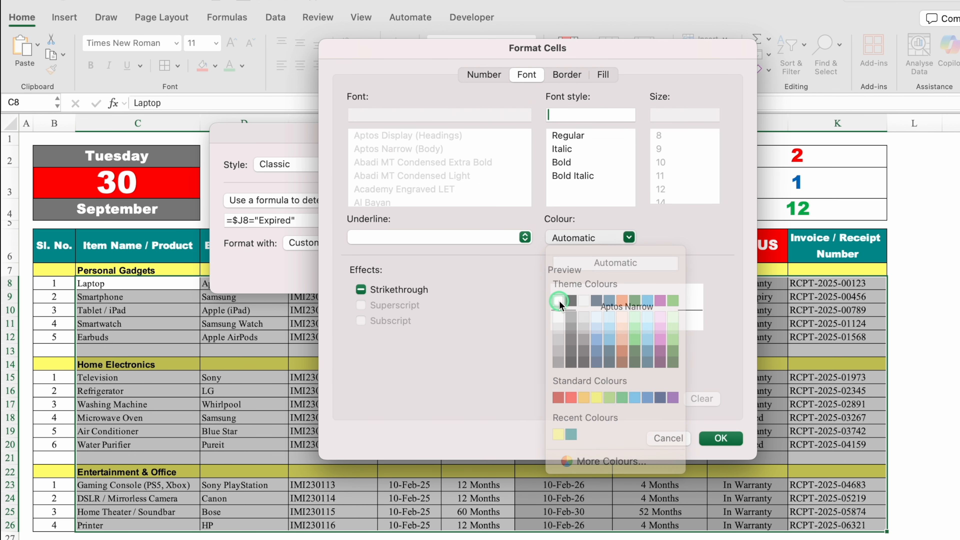
pyautogui.click(720, 439)
pyautogui.click(531, 275)
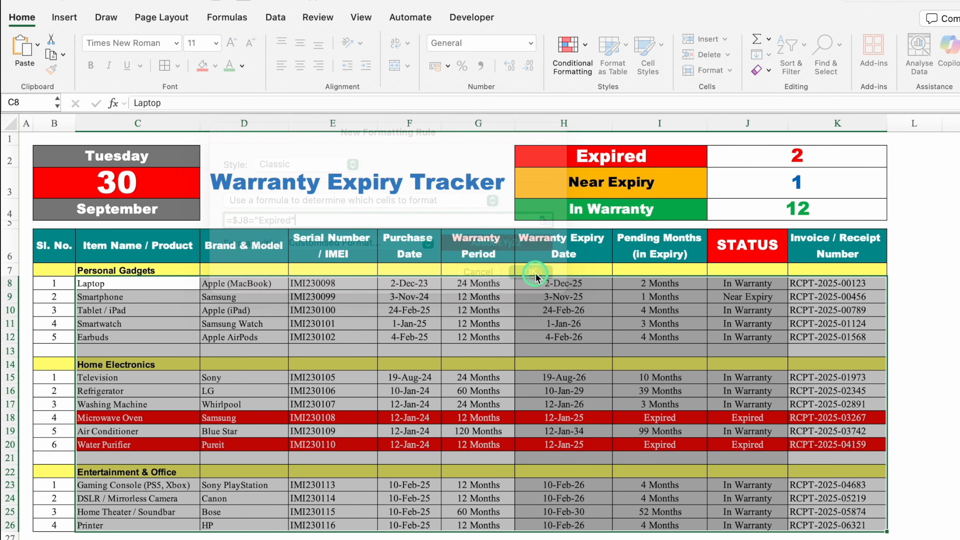
pyautogui.click(949, 403)
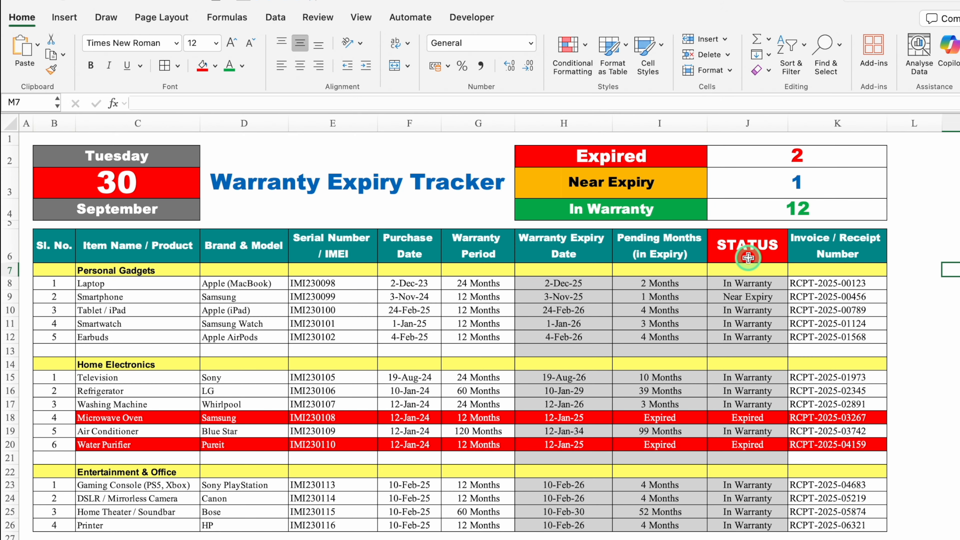
# Step: Copy the Near Expiry label text from cell H3
pyautogui.click(647, 189)
pyautogui.moveTo(215, 103); pyautogui.dragTo(123, 107)
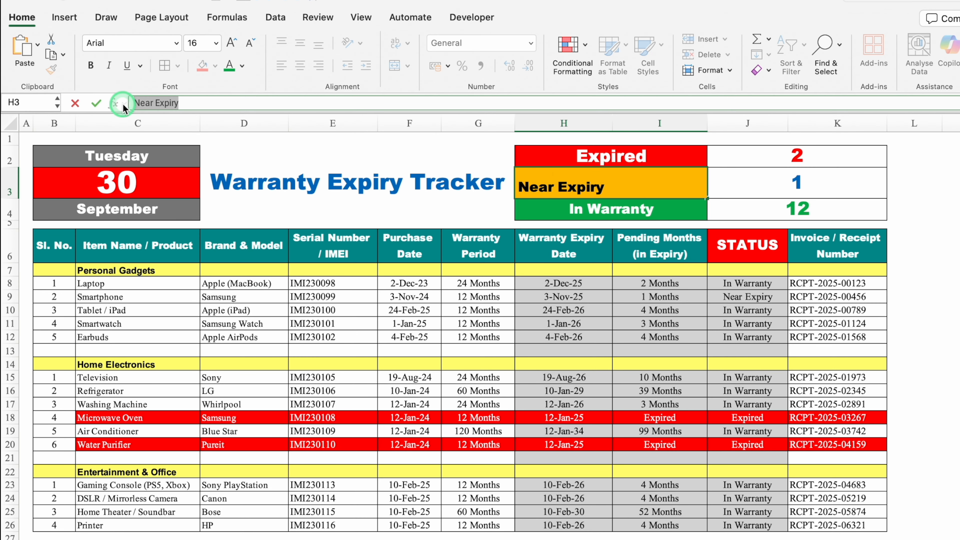
pyautogui.press('Return')
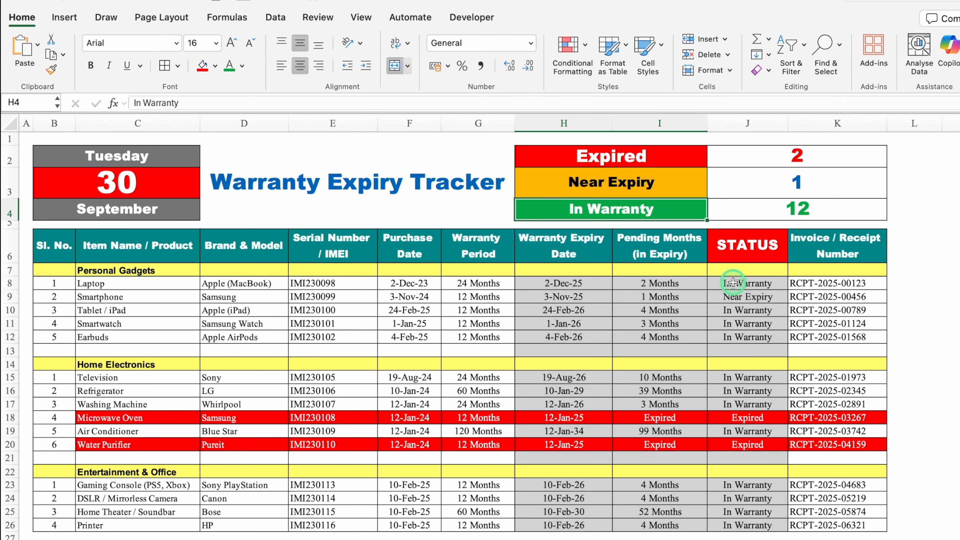
# Step: Create an Equal To highlight rule for the status cells J7:J26 with the value Near Expiry
pyautogui.click(736, 282)
pyautogui.moveTo(735, 270); pyautogui.dragTo(730, 524)
pyautogui.click(584, 46)
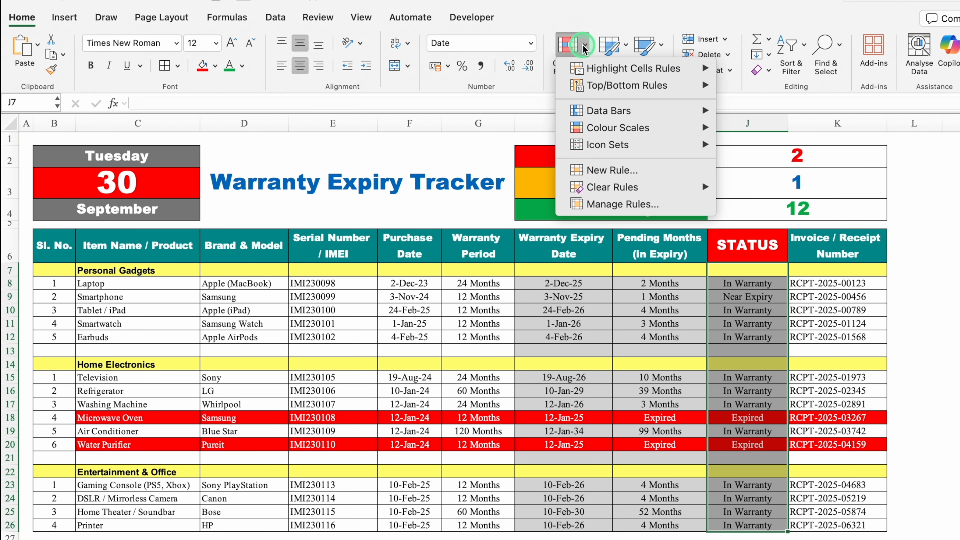
pyautogui.moveTo(603, 69)
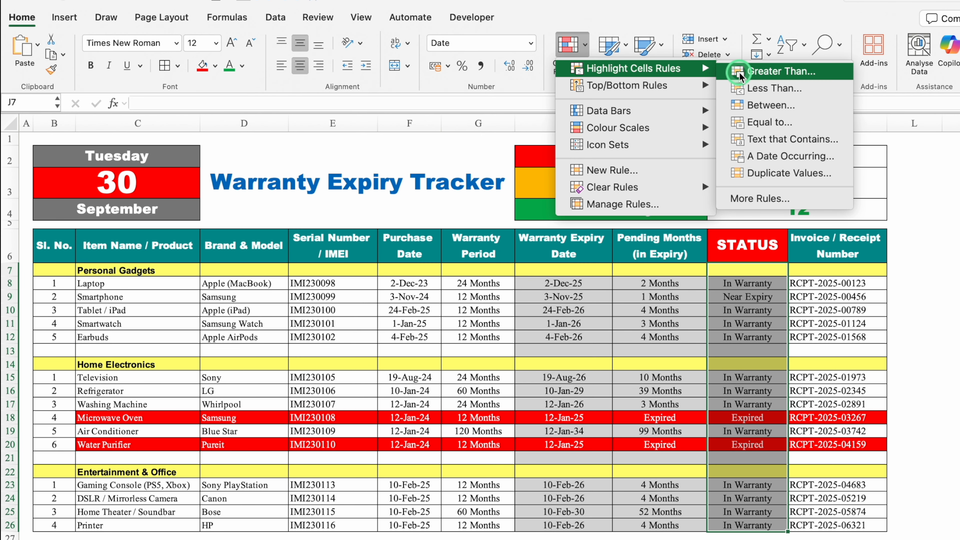
pyautogui.click(804, 123)
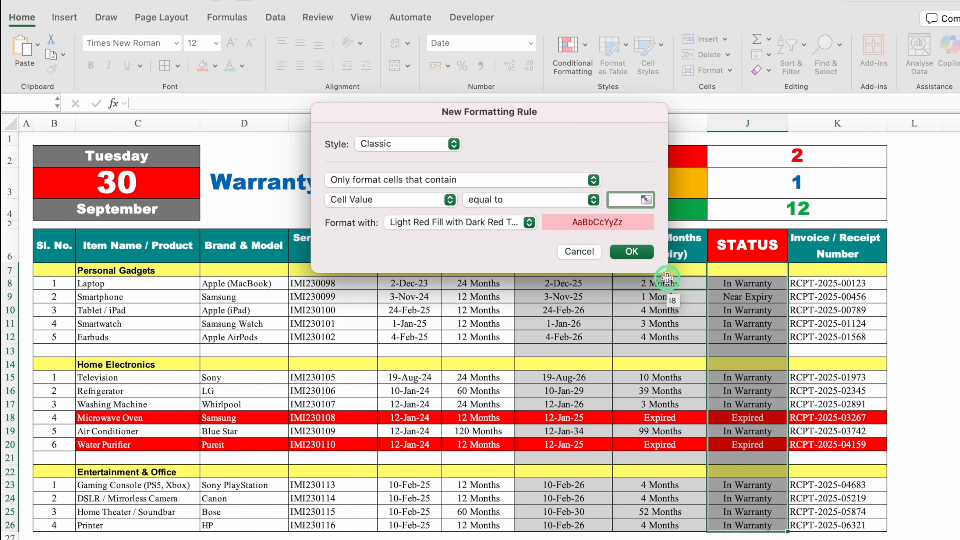
pyautogui.write('Expiry')
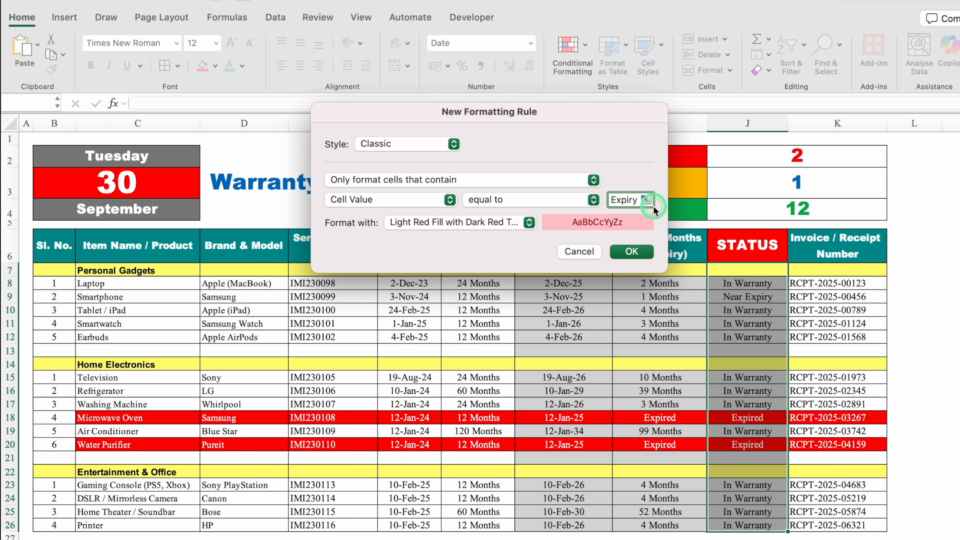
pyautogui.click(647, 199)
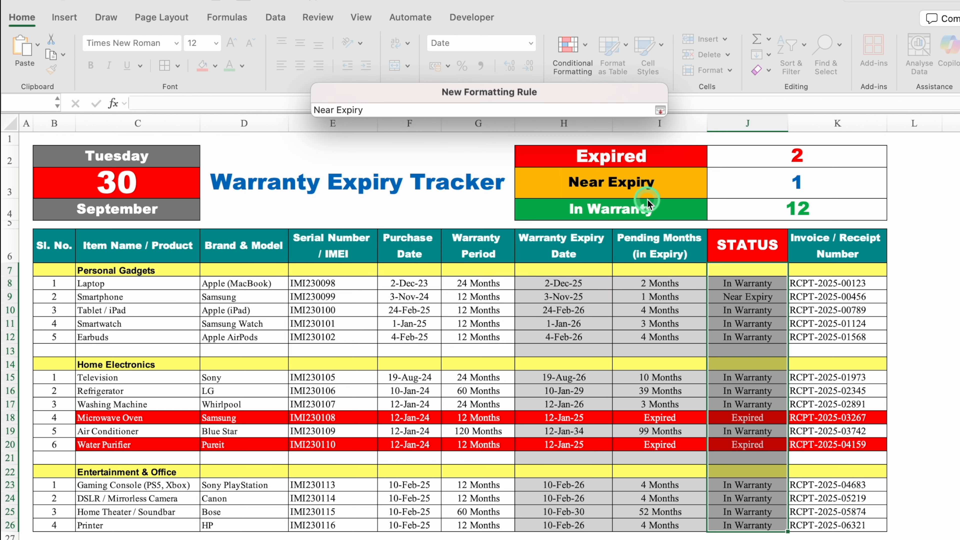
pyautogui.click(660, 110)
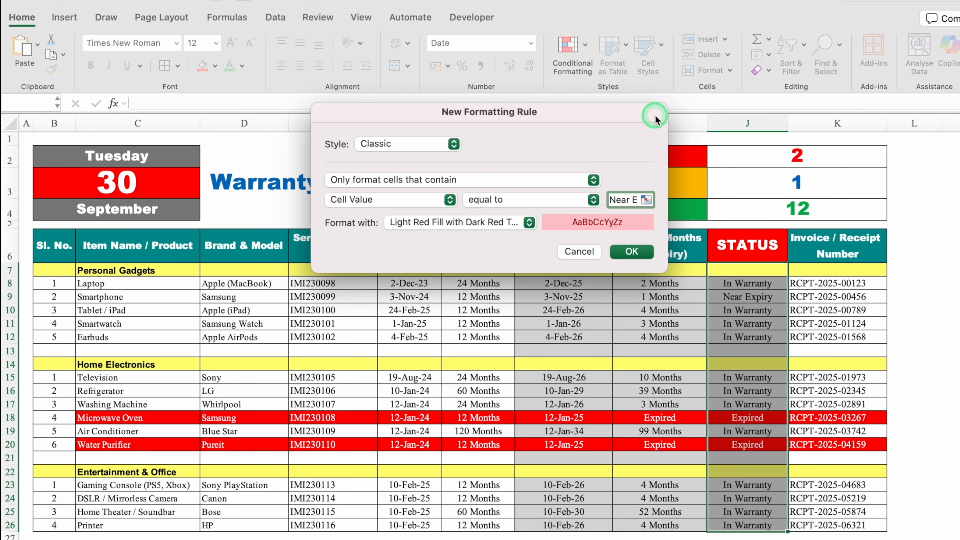
# Step: Give the Near Expiry rule a customised format with orange fill and black font, and apply it
pyautogui.click(529, 222)
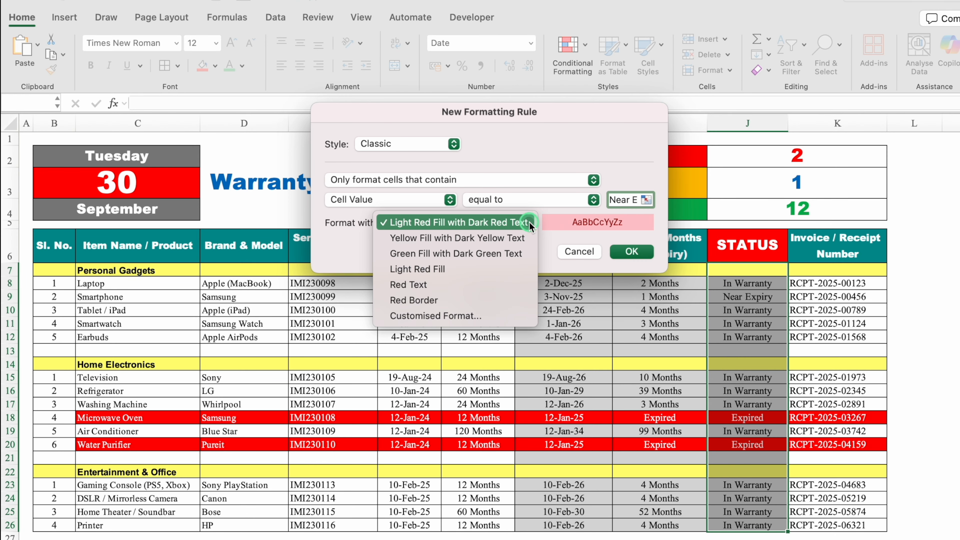
pyautogui.click(443, 317)
pyautogui.click(602, 74)
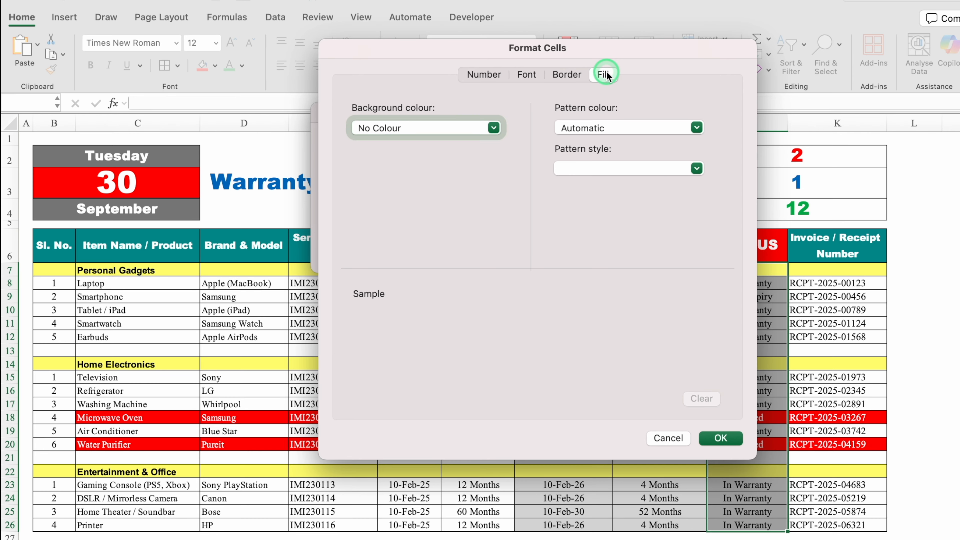
pyautogui.click(494, 128)
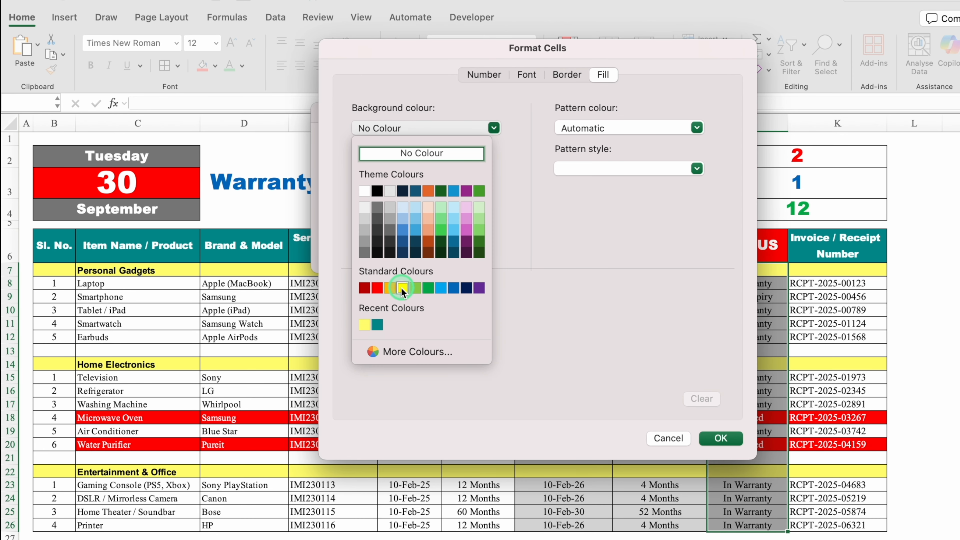
pyautogui.click(389, 287)
pyautogui.click(525, 74)
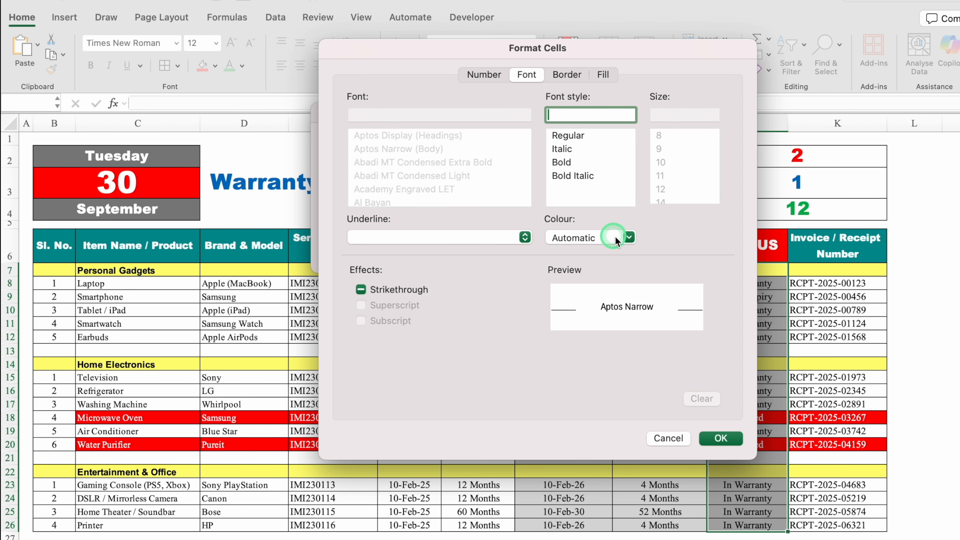
pyautogui.click(629, 237)
pyautogui.click(572, 298)
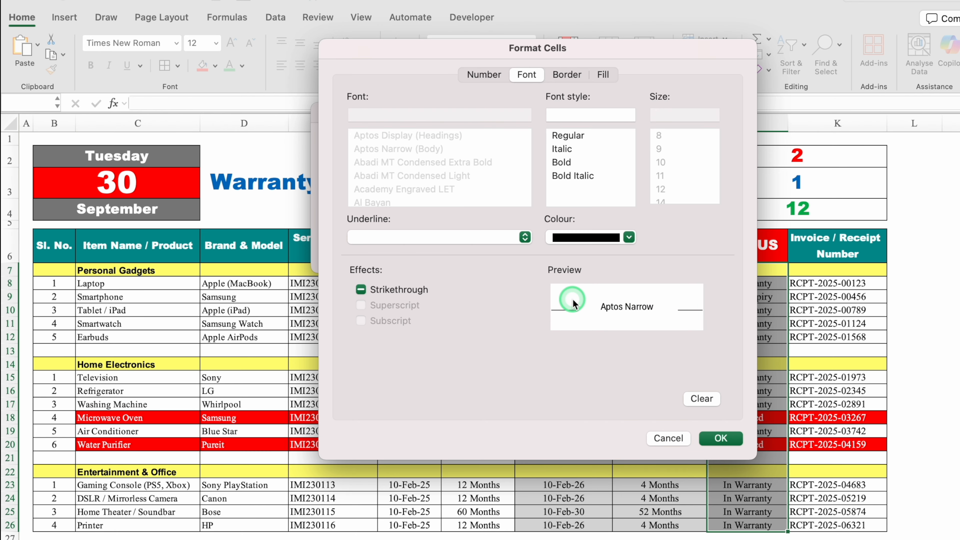
pyautogui.click(697, 408)
pyautogui.click(722, 437)
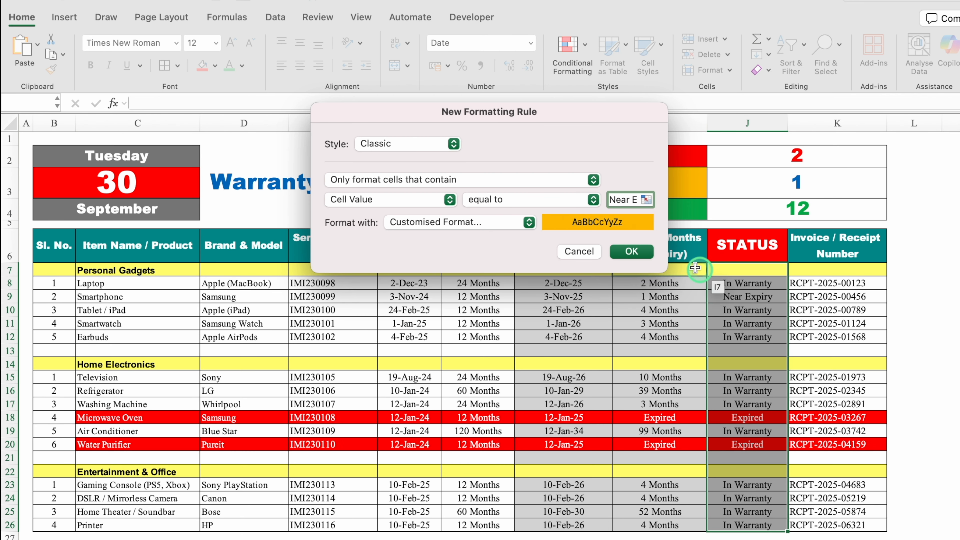
pyautogui.click(637, 256)
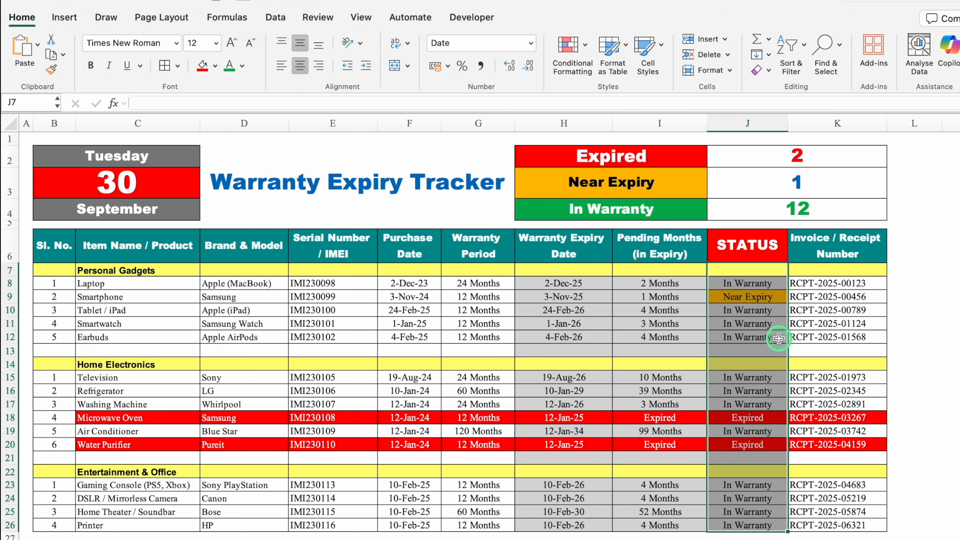
# Step: Copy the In Warranty label text from cell H4
pyautogui.click(637, 209)
pyautogui.moveTo(206, 103); pyautogui.dragTo(113, 104)
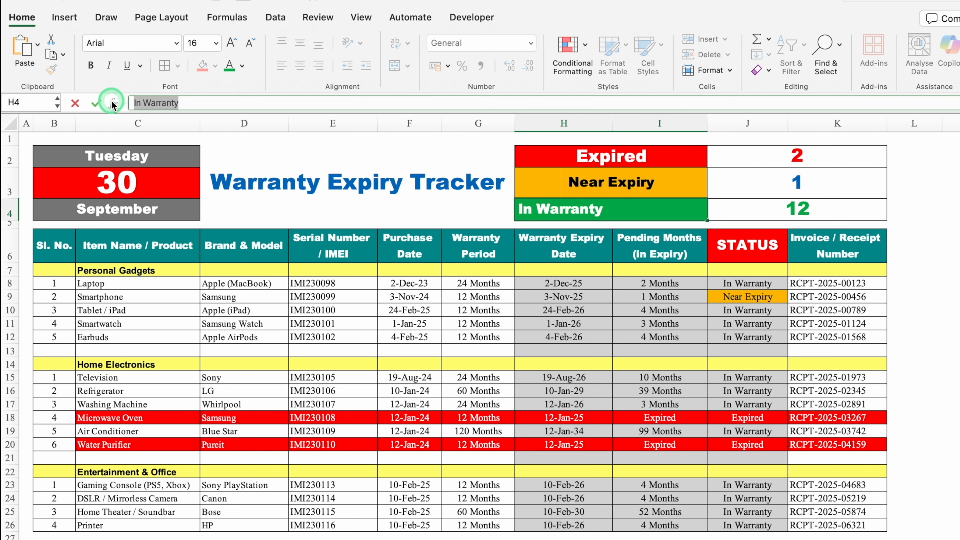
pyautogui.press('Escape')
# Step: Create an Equal To highlight rule for the status cells J7:J26 with the value In Warranty
pyautogui.moveTo(741, 270); pyautogui.dragTo(737, 525)
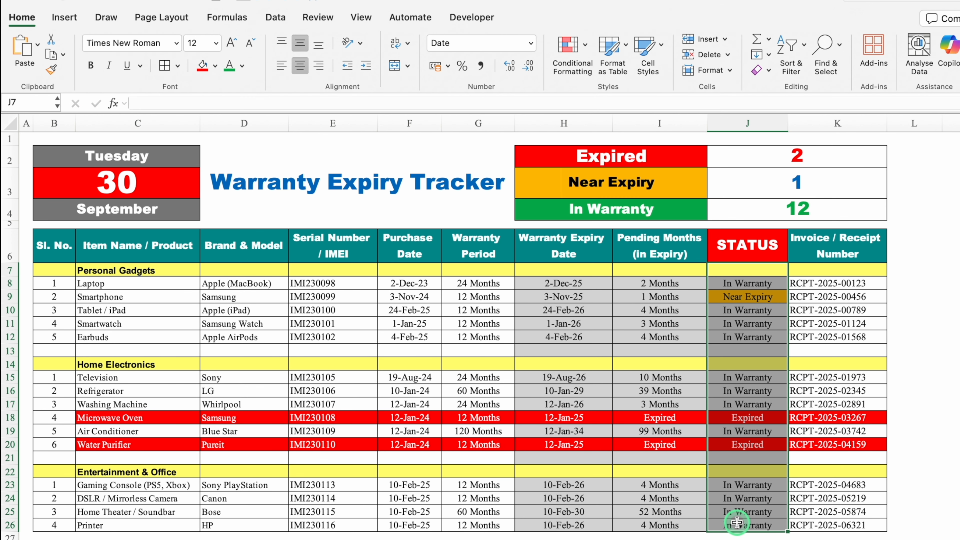
pyautogui.click(584, 46)
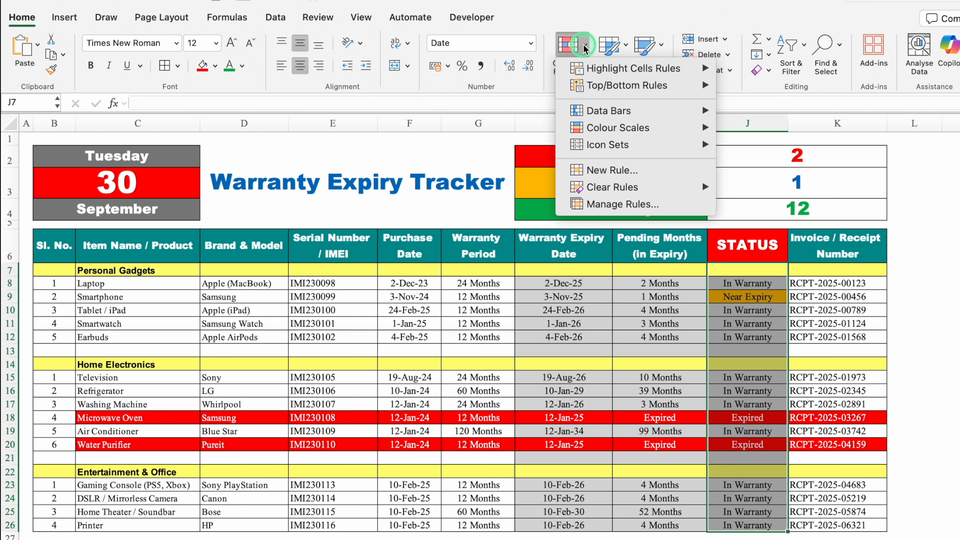
pyautogui.moveTo(617, 68)
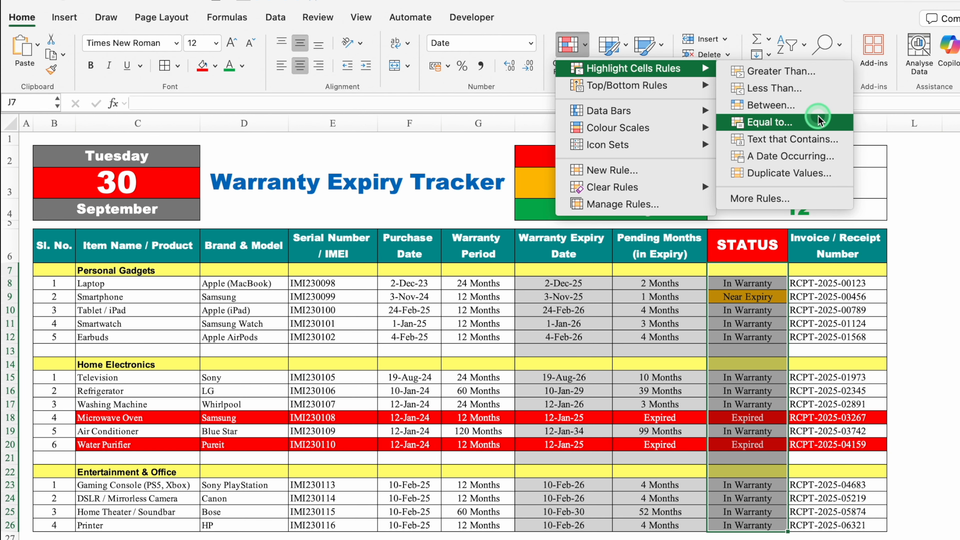
pyautogui.click(798, 122)
pyautogui.click(638, 205)
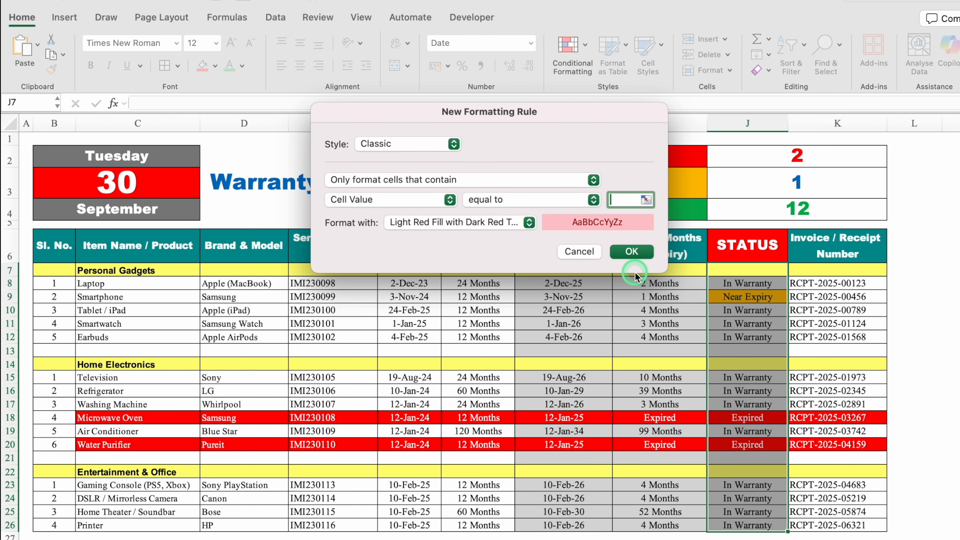
pyautogui.write('In Warranty')
# Step: Give the In Warranty rule a customised format with green fill and white font, and apply it to the status cells
pyautogui.click(532, 222)
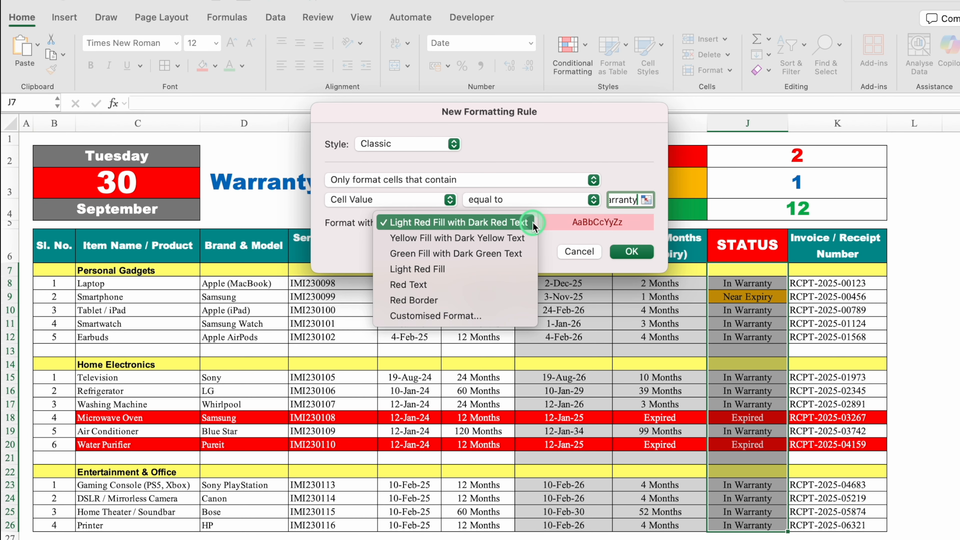
pyautogui.click(473, 313)
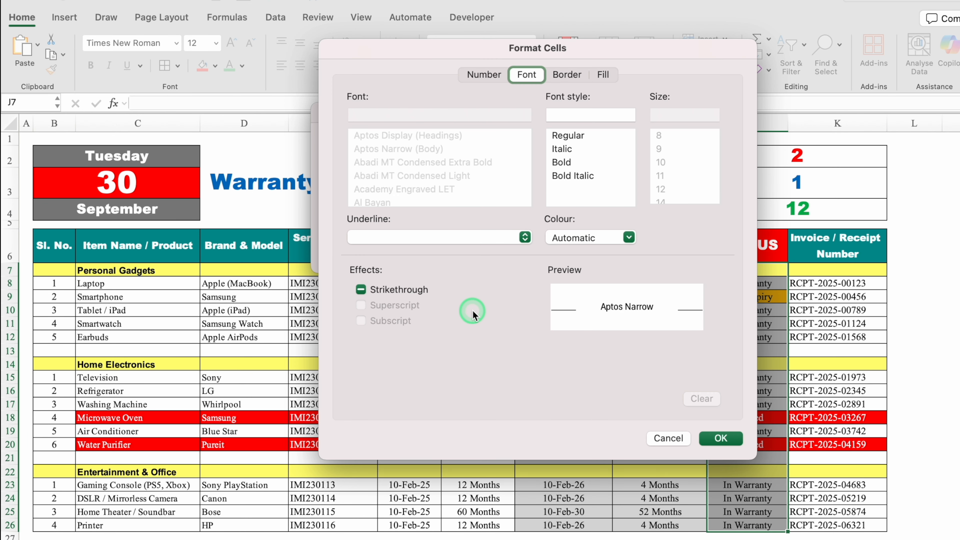
pyautogui.click(603, 74)
pyautogui.click(495, 127)
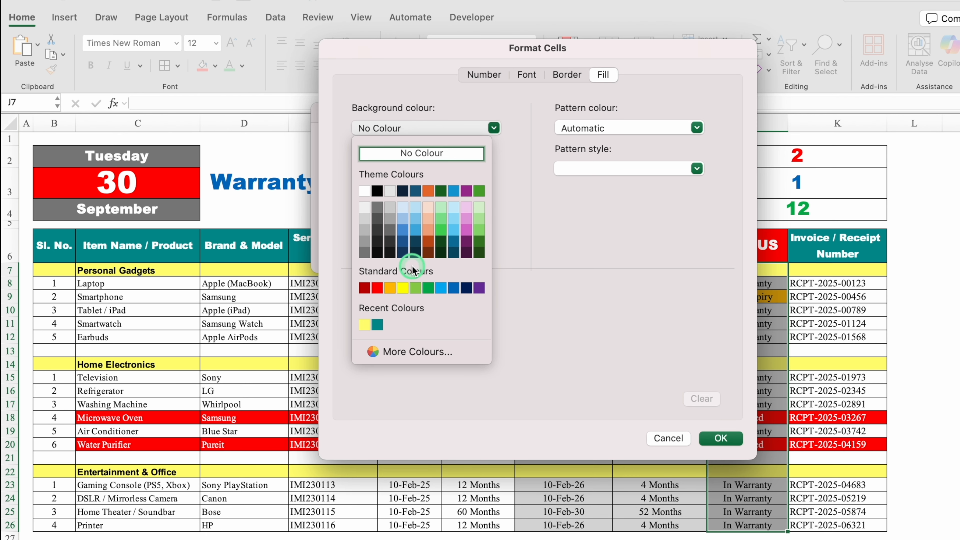
pyautogui.click(427, 286)
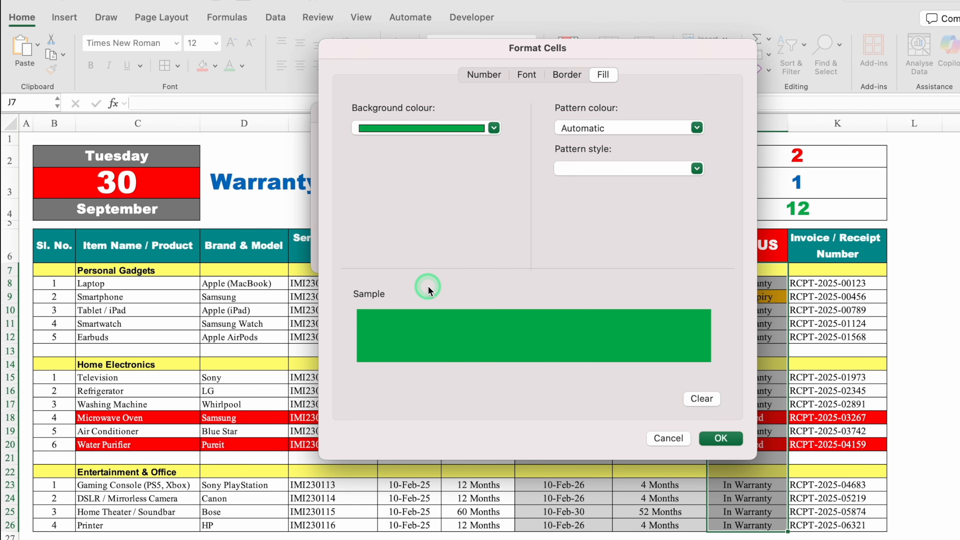
pyautogui.click(526, 75)
pyautogui.click(629, 238)
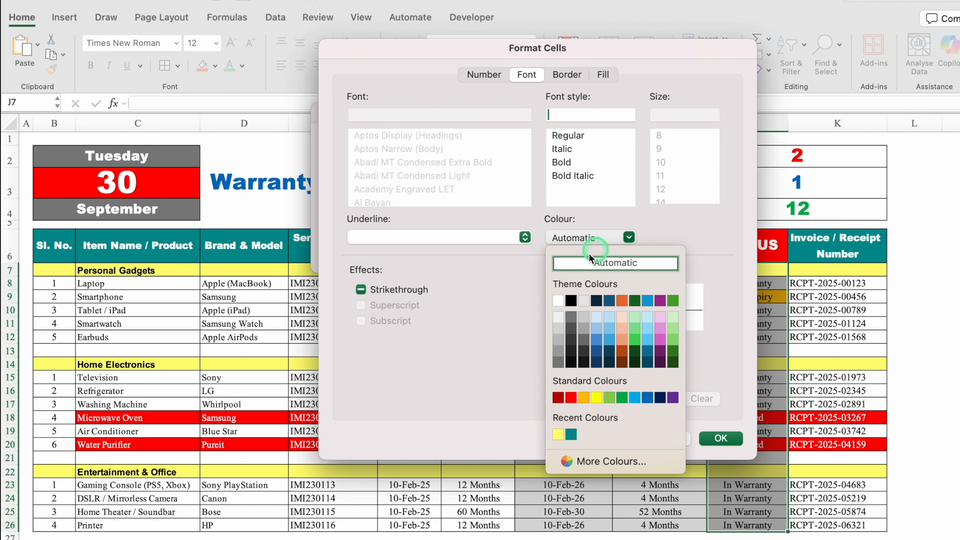
pyautogui.click(557, 302)
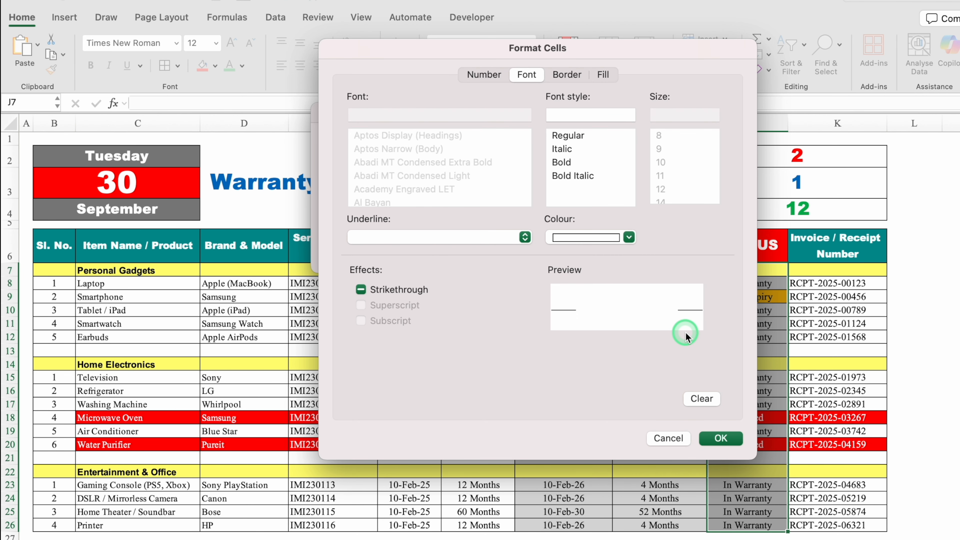
pyautogui.click(723, 439)
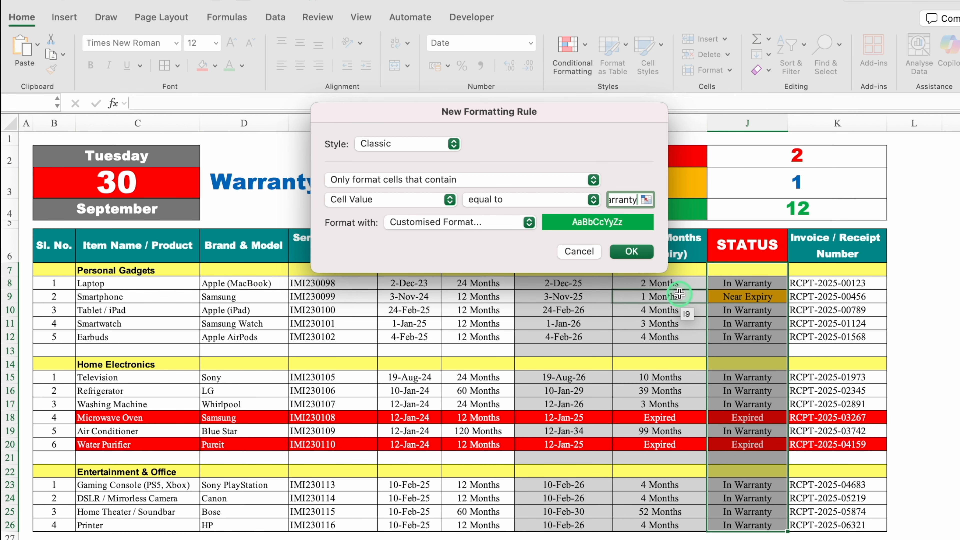
pyautogui.click(628, 251)
pyautogui.click(950, 349)
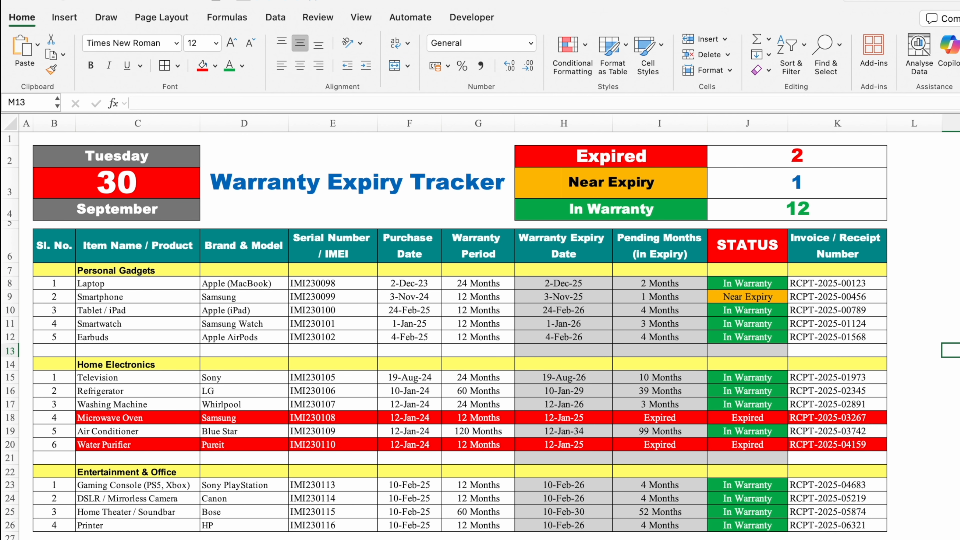